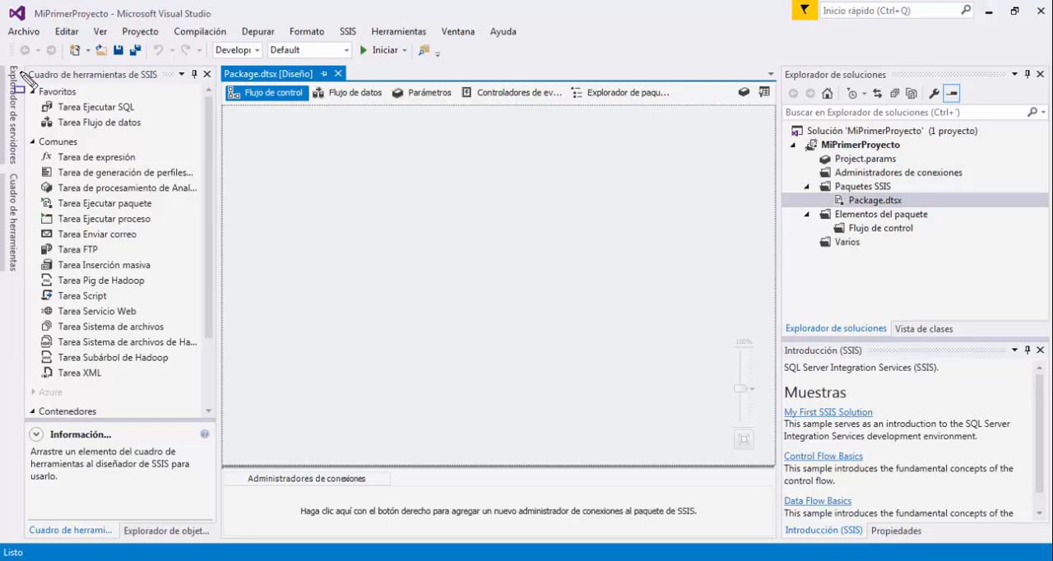
pyautogui.moveTo(18, 69)
pyautogui.mouseDown()
pyautogui.moveTo(165, 275)
pyautogui.moveTo(229, 435)
pyautogui.mouseUp()
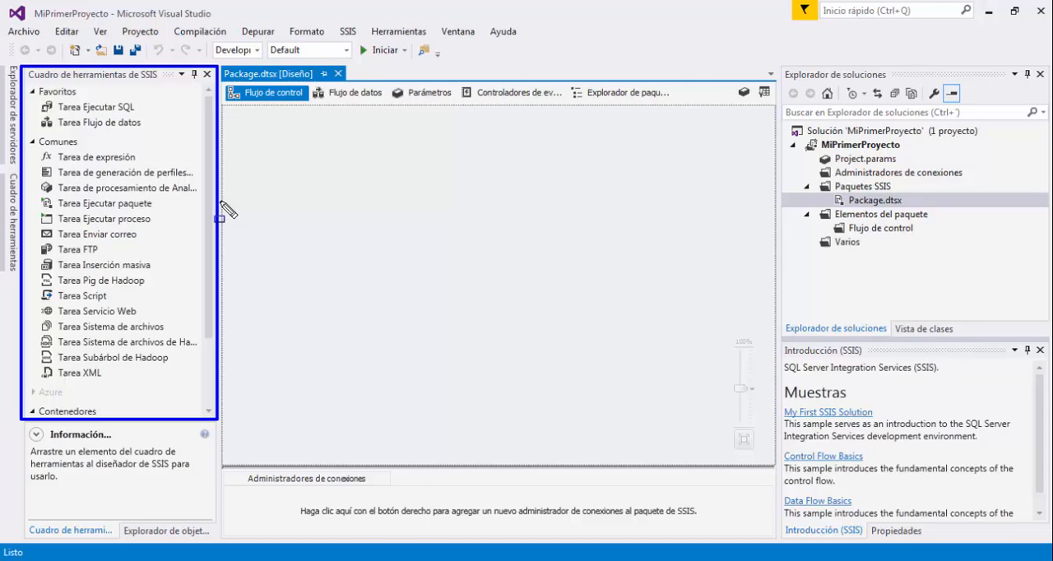
pyautogui.press('Escape')
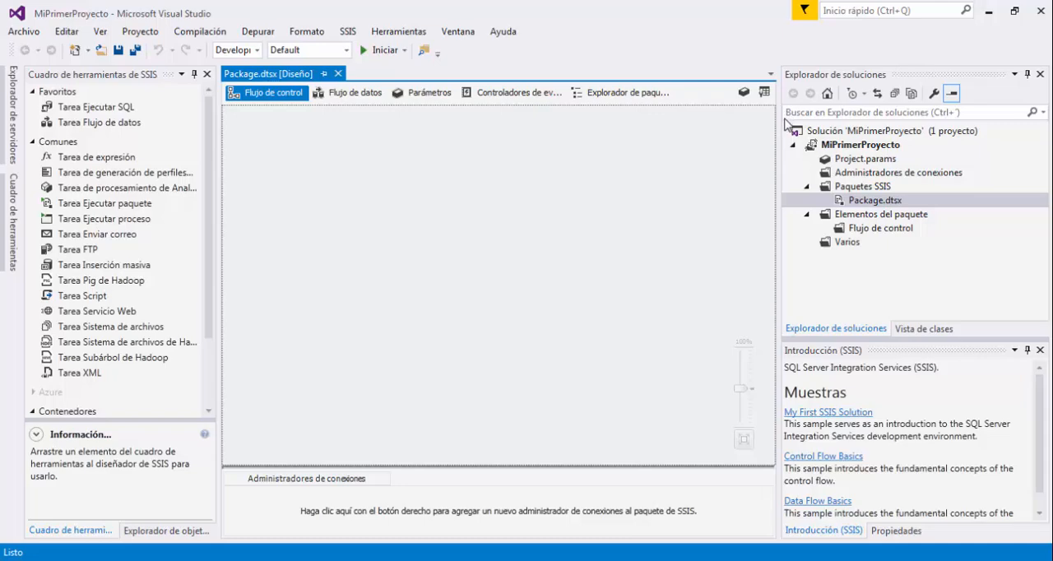
pyautogui.moveTo(784, 120)
pyautogui.mouseDown()
pyautogui.moveTo(1002, 246)
pyautogui.moveTo(1049, 337)
pyautogui.mouseUp()
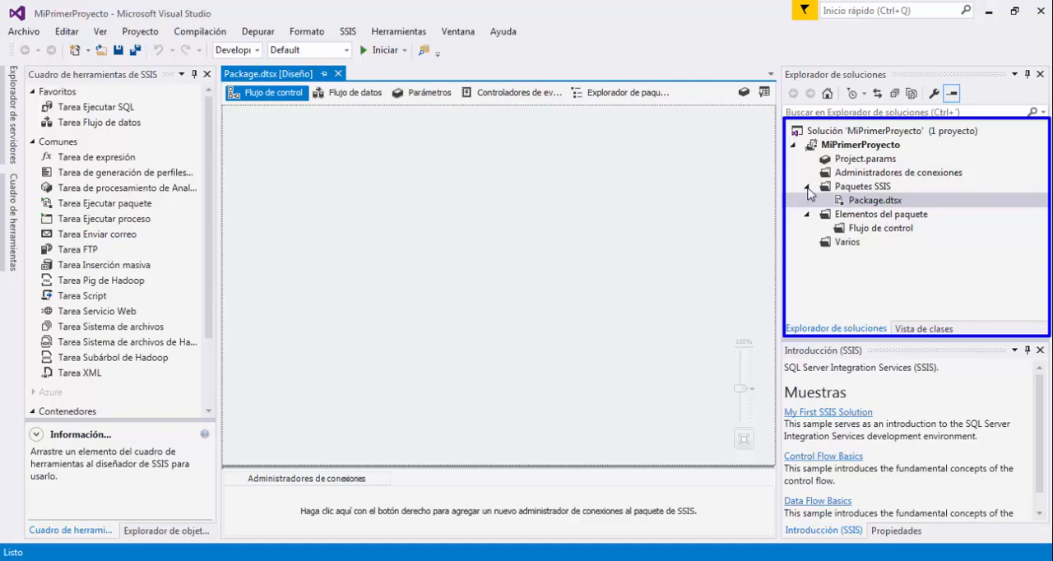
pyautogui.moveTo(797, 194)
pyautogui.mouseDown()
pyautogui.moveTo(837, 208)
pyautogui.moveTo(932, 212)
pyautogui.mouseUp()
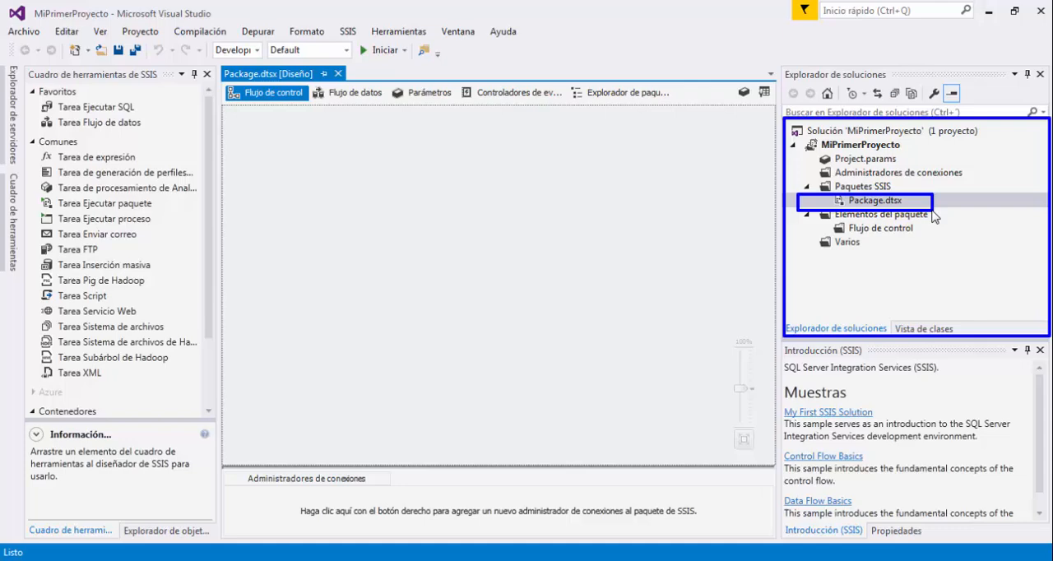
pyautogui.press('Escape')
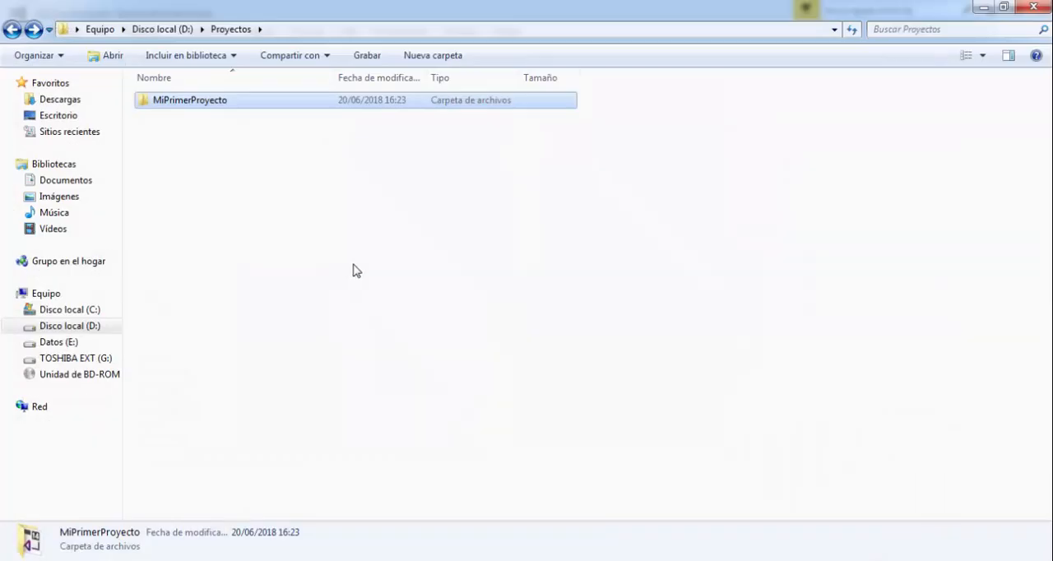
# Open the nested MiPrimerProyecto folders in D:\Proyectos, select the Package file and widen the Tipo column to read the file types.
pyautogui.click(301, 165)
pyautogui.click(221, 107)
pyautogui.doubleClick(220, 104)
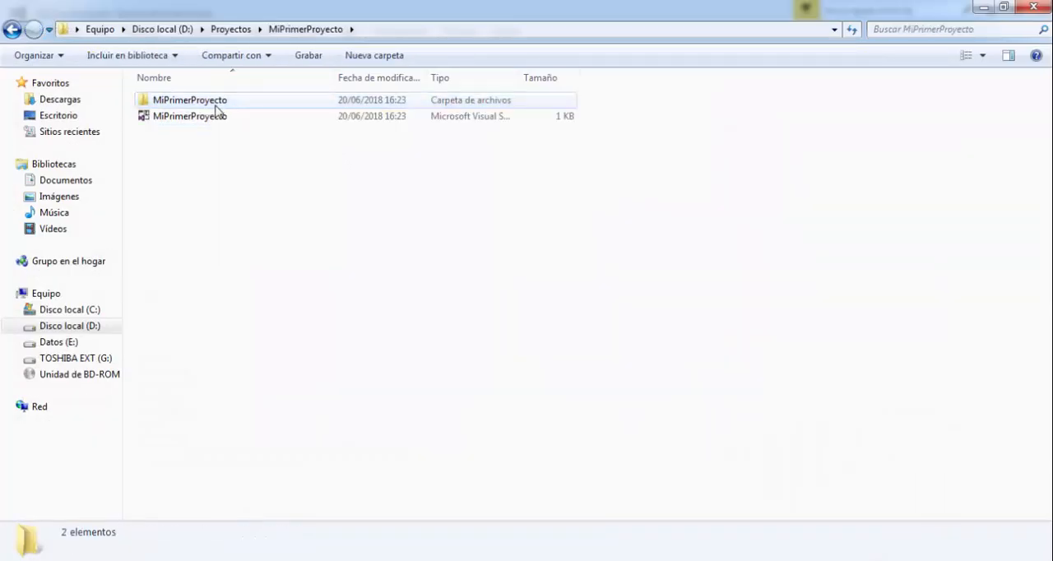
pyautogui.doubleClick(213, 102)
pyautogui.click(211, 149)
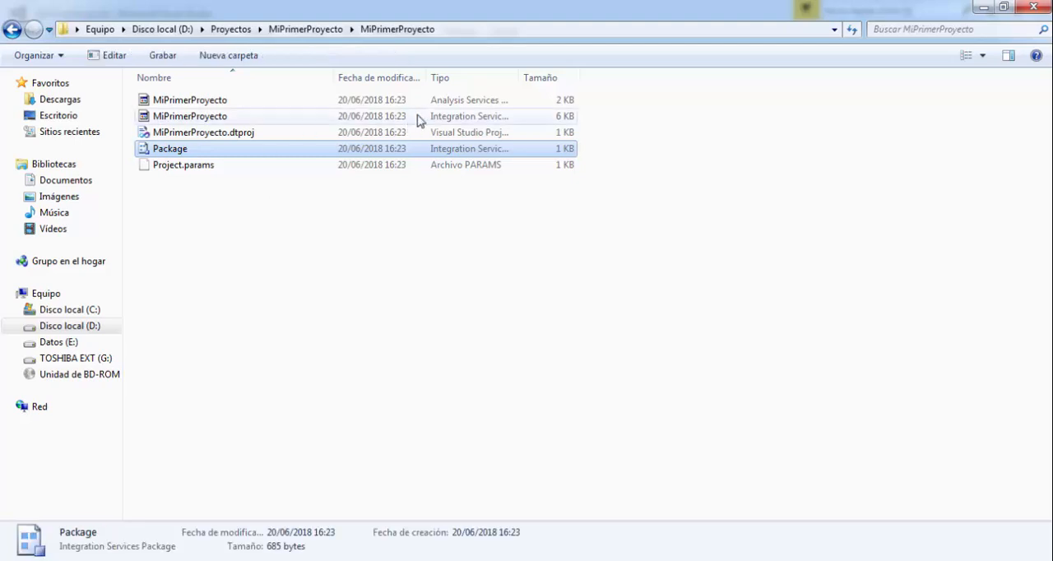
pyautogui.moveTo(519, 80); pyautogui.dragTo(630, 92)
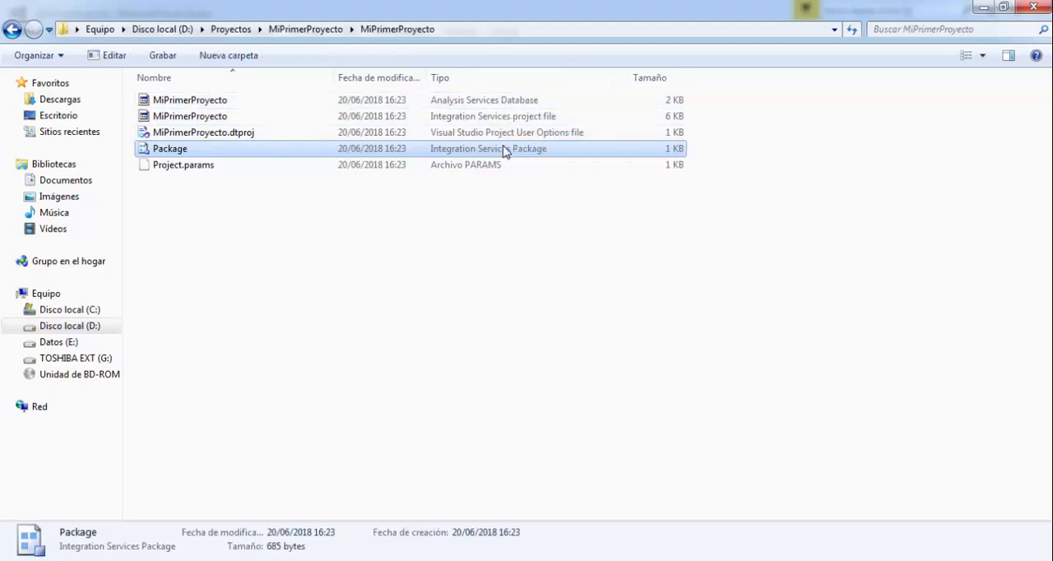
pyautogui.click(983, 8)
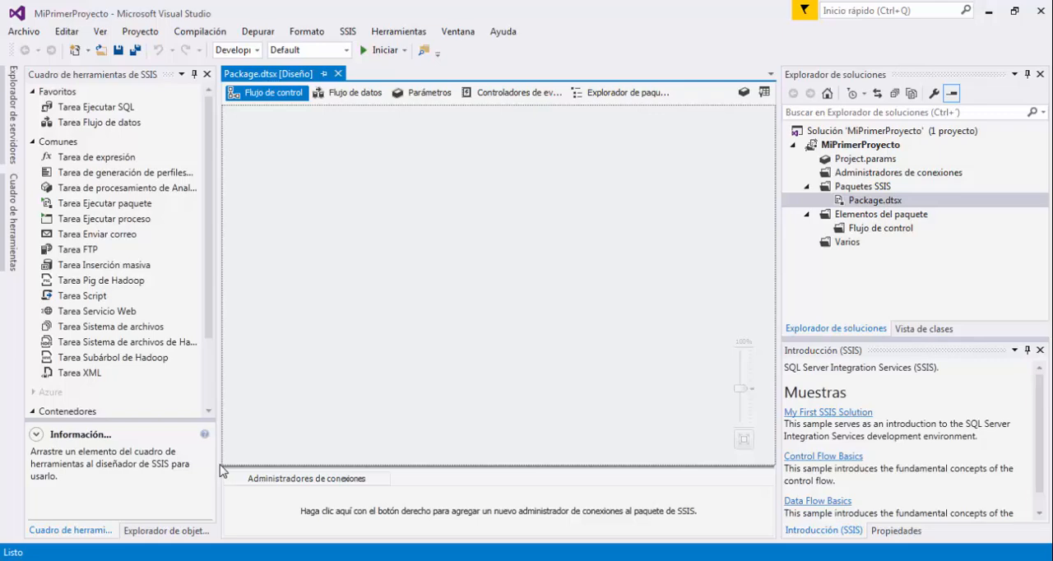
pyautogui.moveTo(221, 469)
pyautogui.mouseDown()
pyautogui.moveTo(359, 501)
pyautogui.moveTo(775, 541)
pyautogui.mouseUp()
# Switch to Windows Explorer and look through the folders on Disco local (D:).
pyautogui.click(360, 559)
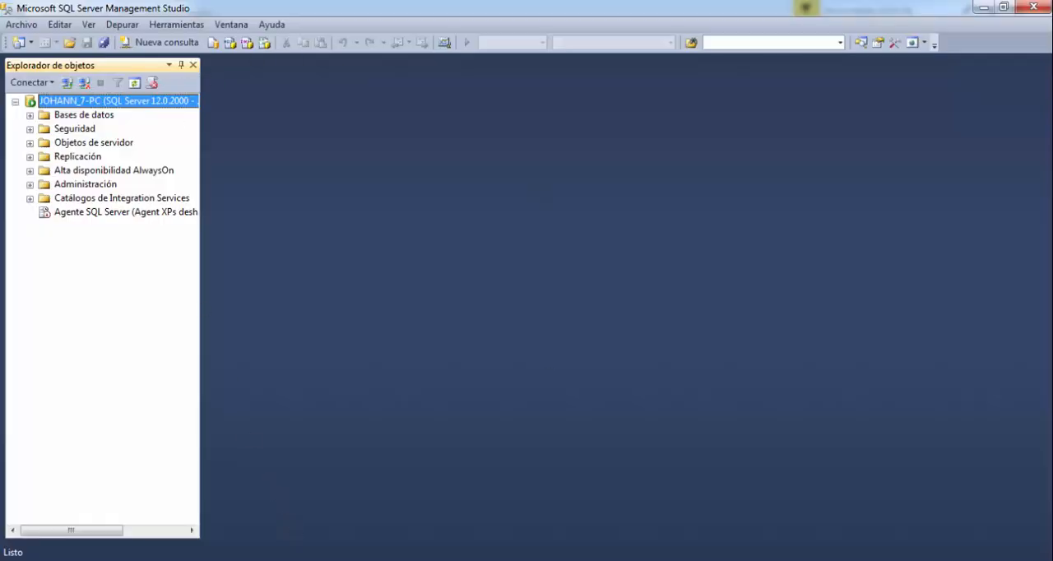
pyautogui.click(112, 560)
pyautogui.click(189, 31)
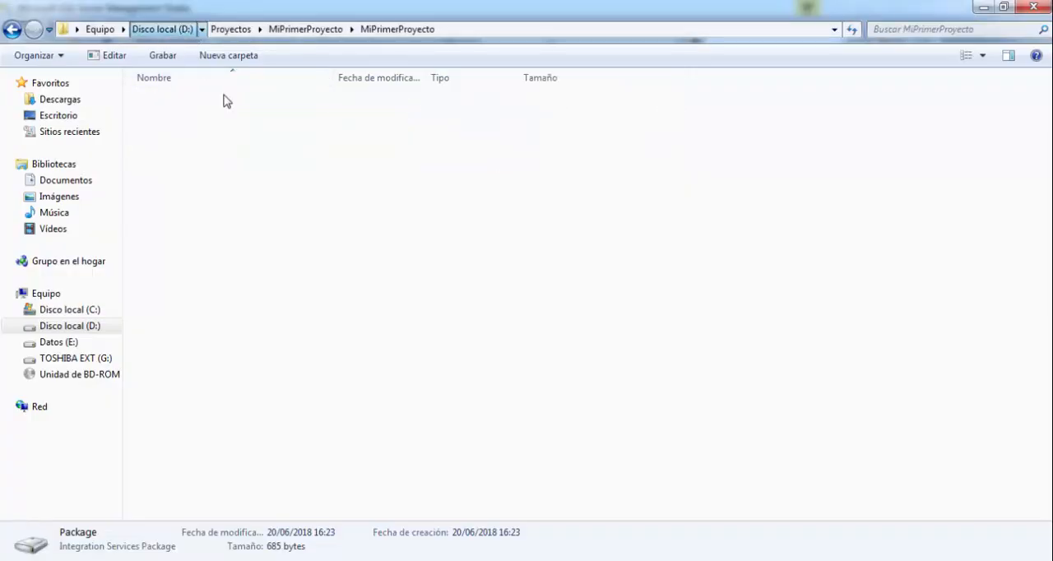
pyautogui.click(189, 455)
pyautogui.scroll(-2, 198, 465)
pyautogui.click(195, 446)
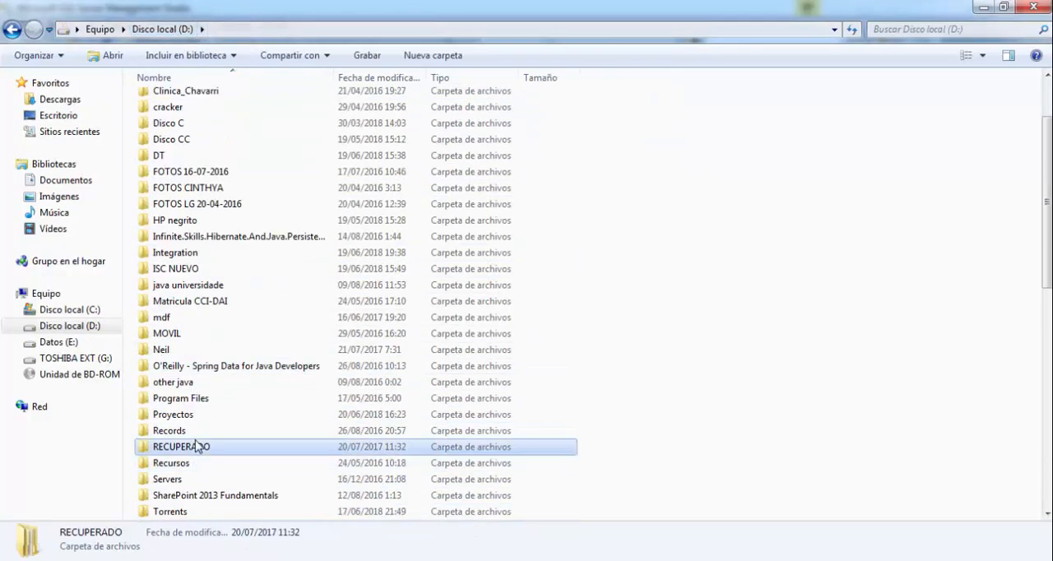
# Switch to SQL Server Management Studio, expand Bases de datos and open its Restaurar base de datos dialog.
pyautogui.click(419, 559)
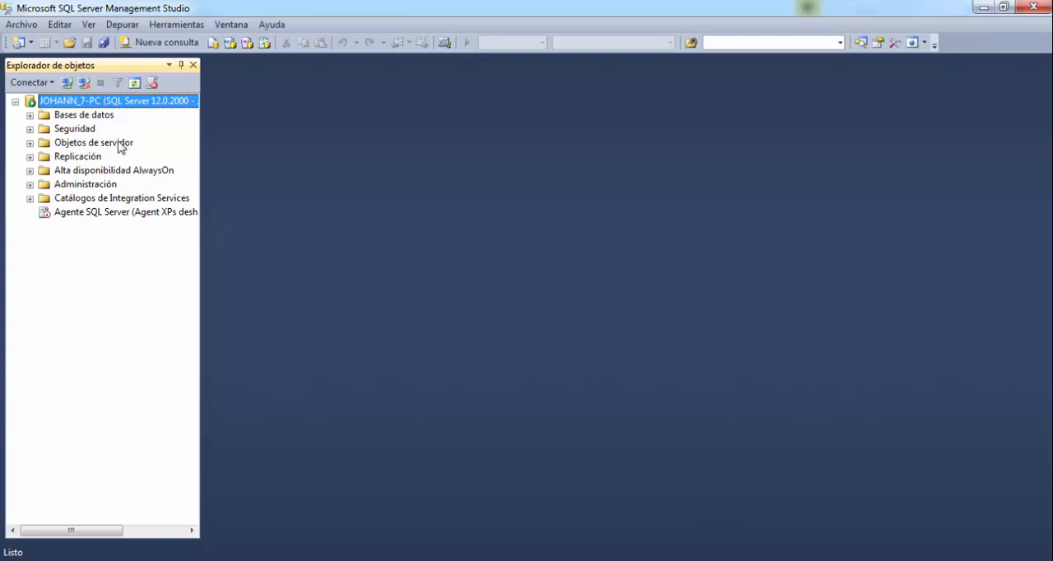
pyautogui.click(31, 116)
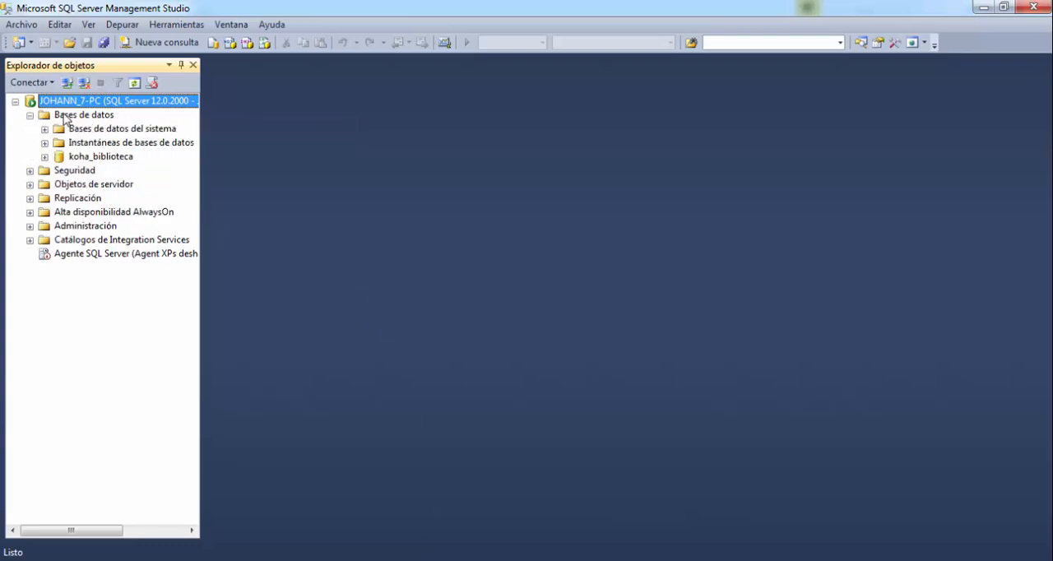
pyautogui.rightClick(64, 117)
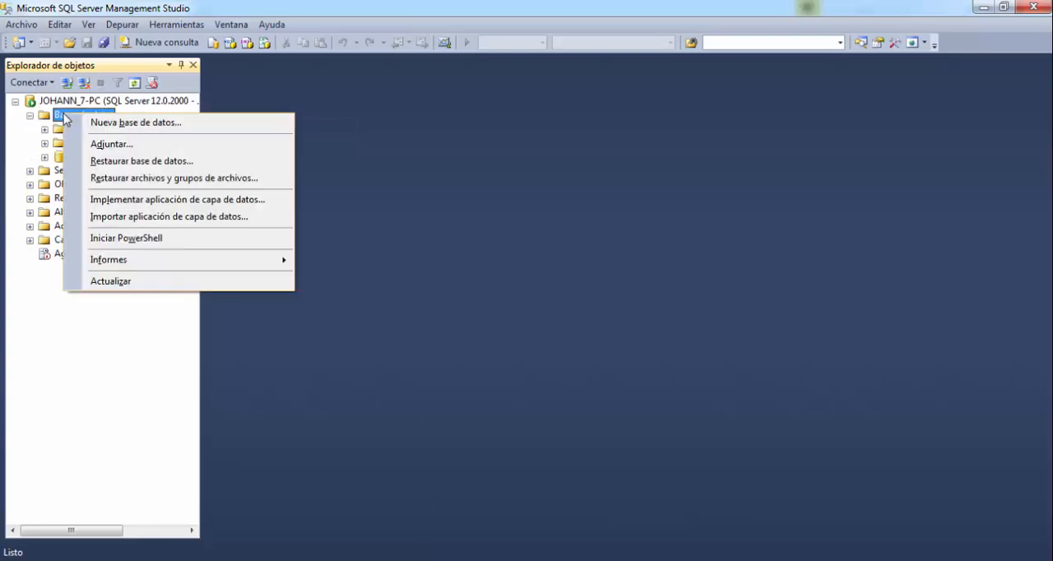
pyautogui.click(173, 162)
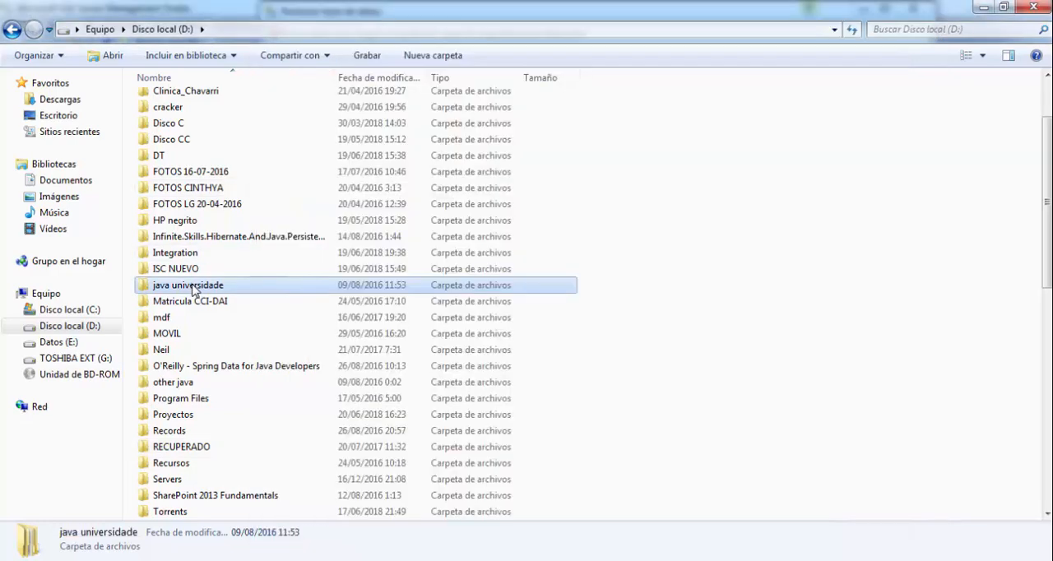
# Locate the Northwind.bak backup file in the BD folder on drive D in Windows Explorer.
pyautogui.scroll(-5, 218, 348)
pyautogui.scroll(-6, 218, 348)
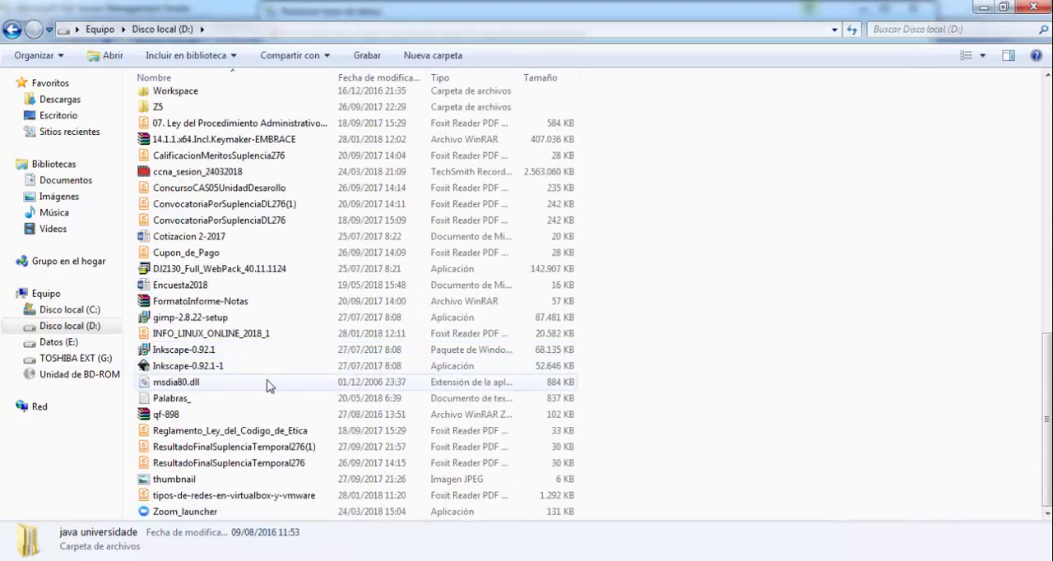
pyautogui.scroll(13, 270, 386)
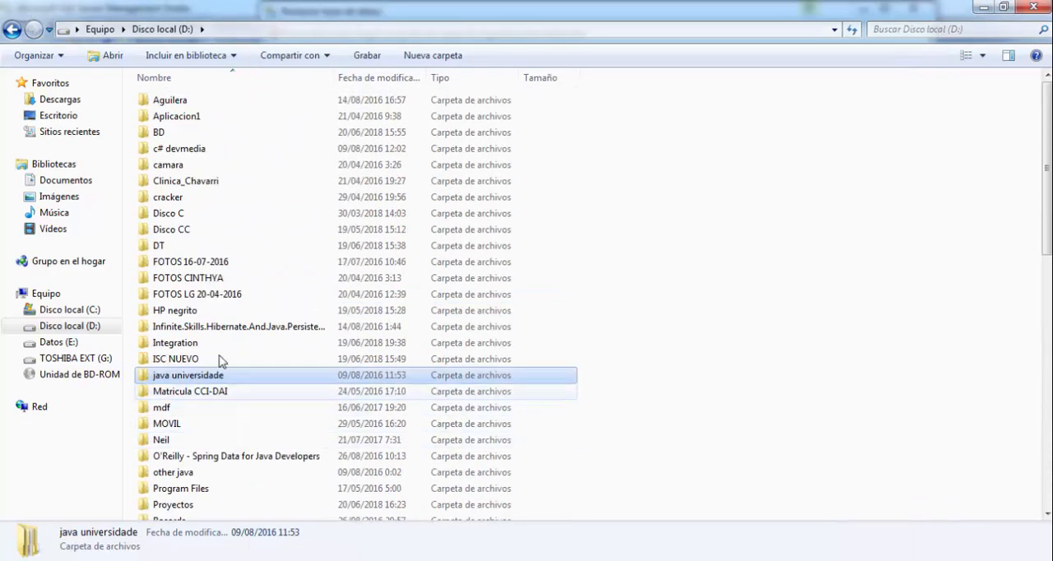
pyautogui.click(223, 329)
pyautogui.press('b')
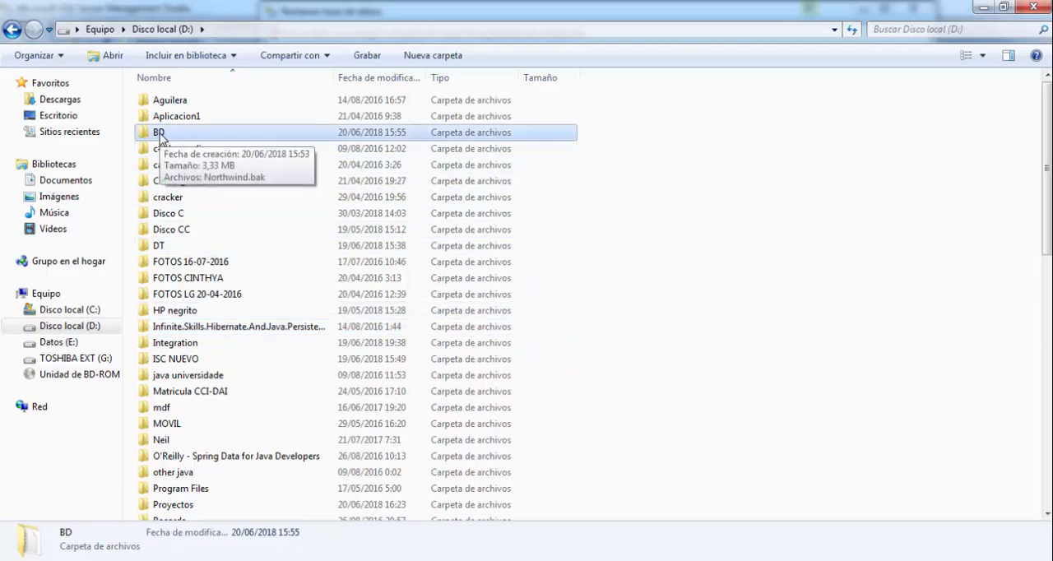
pyautogui.doubleClick(160, 134)
pyautogui.click(176, 104)
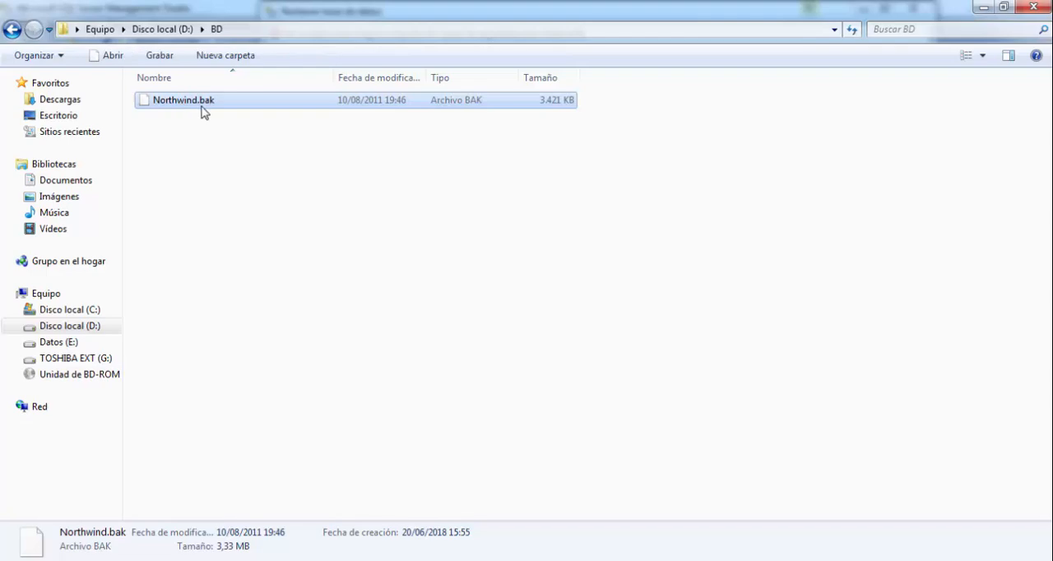
pyautogui.click(981, 8)
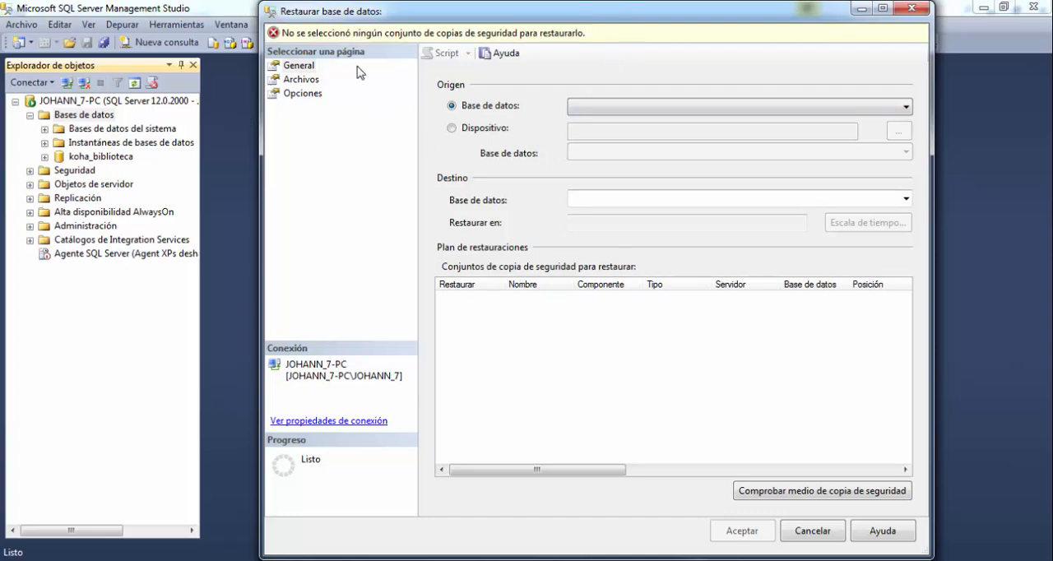
# Set the restore source to Dispositivo and add D:\BD\Northwind.bak as the backup medium.
pyautogui.click(453, 131)
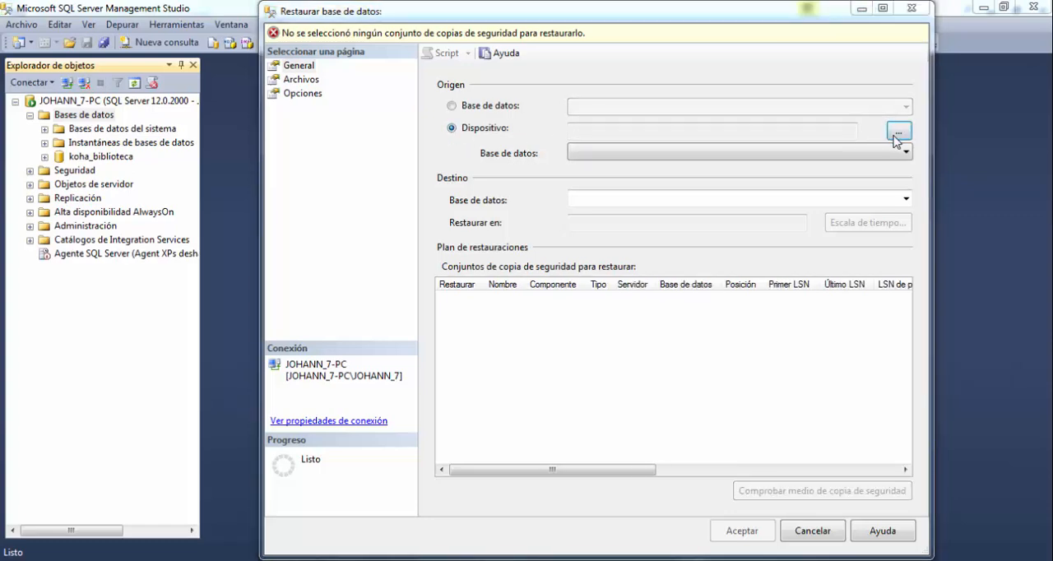
pyautogui.click(897, 134)
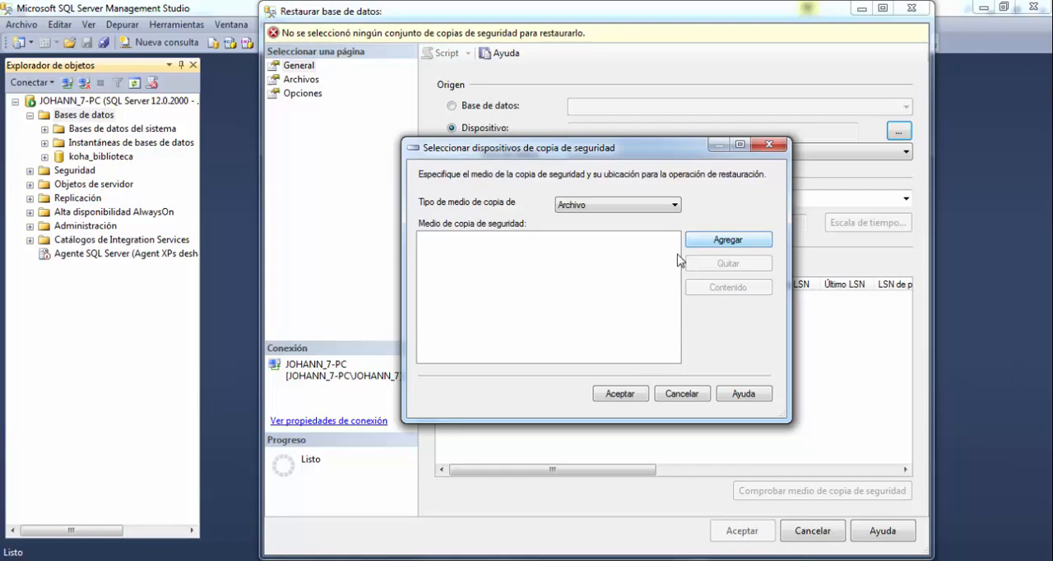
pyautogui.click(741, 244)
pyautogui.scroll(2, 545, 236)
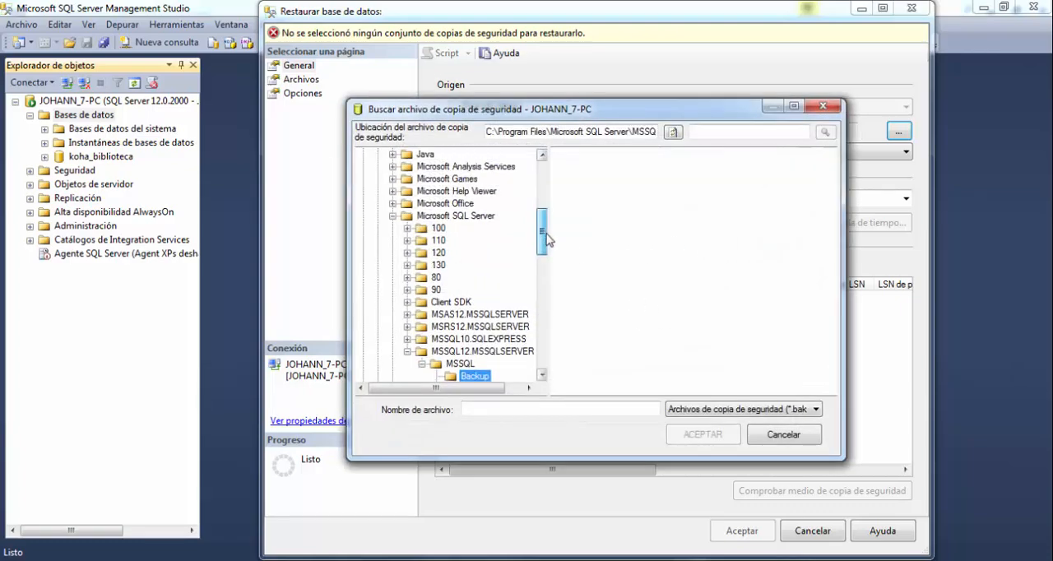
pyautogui.scroll(10, 545, 239)
pyautogui.click(362, 155)
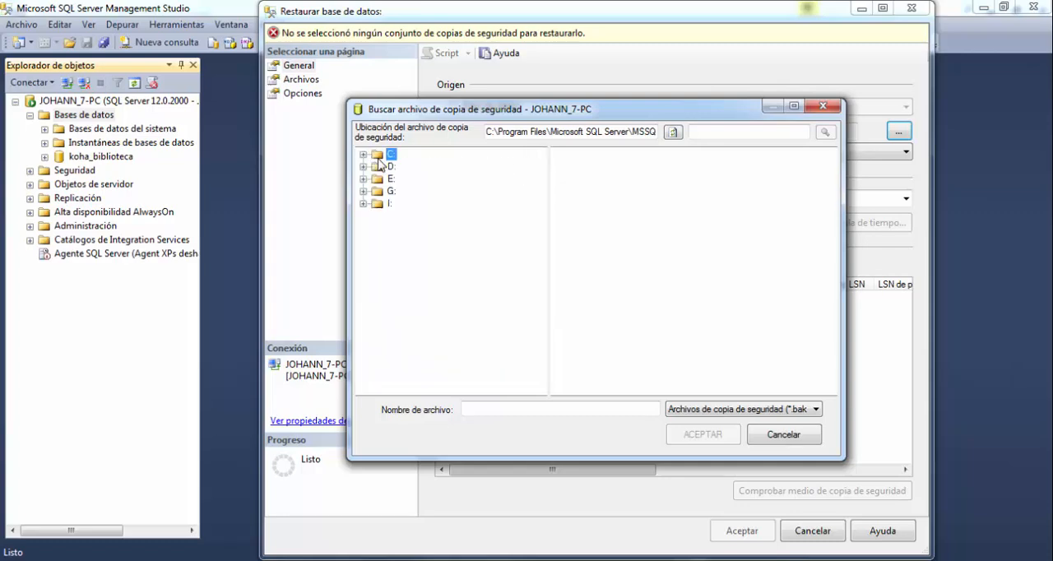
pyautogui.click(363, 166)
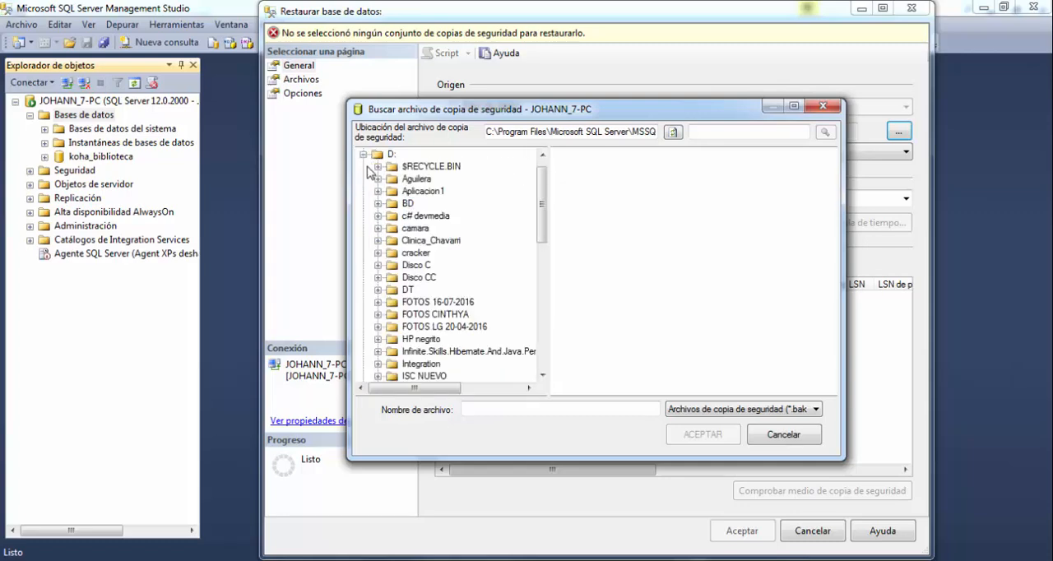
pyautogui.click(408, 203)
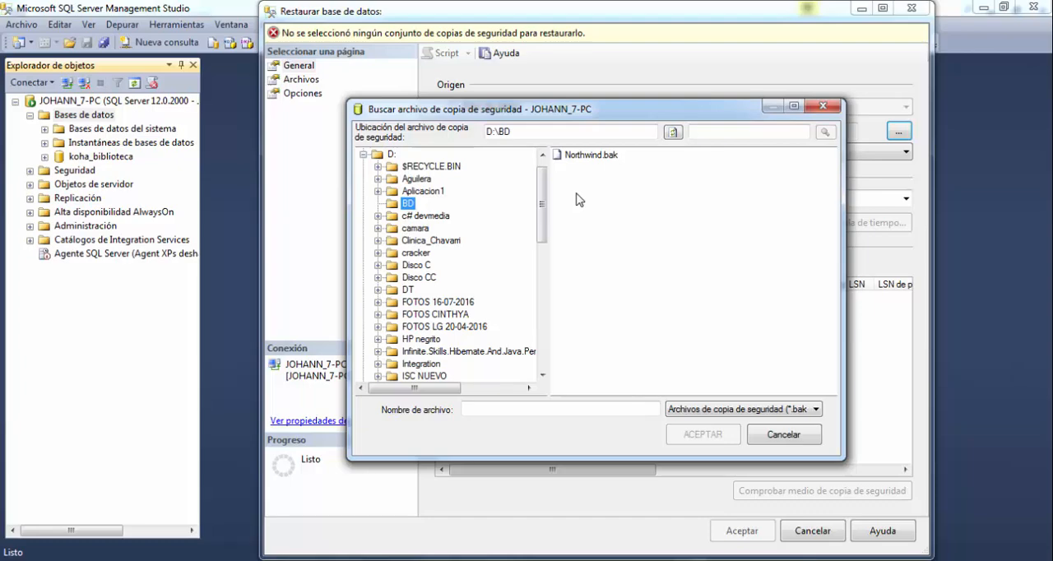
pyautogui.click(586, 156)
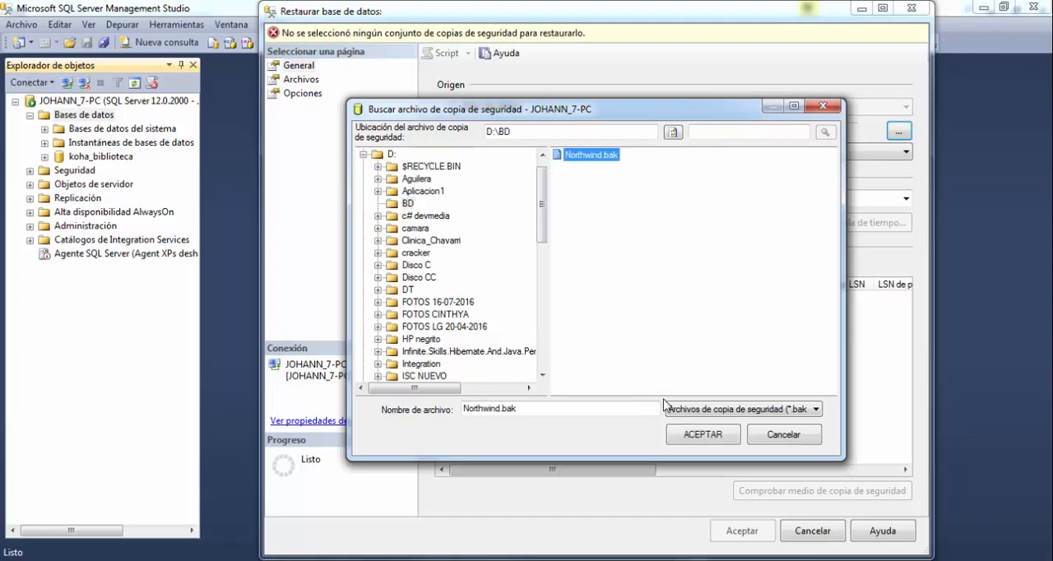
pyautogui.click(698, 440)
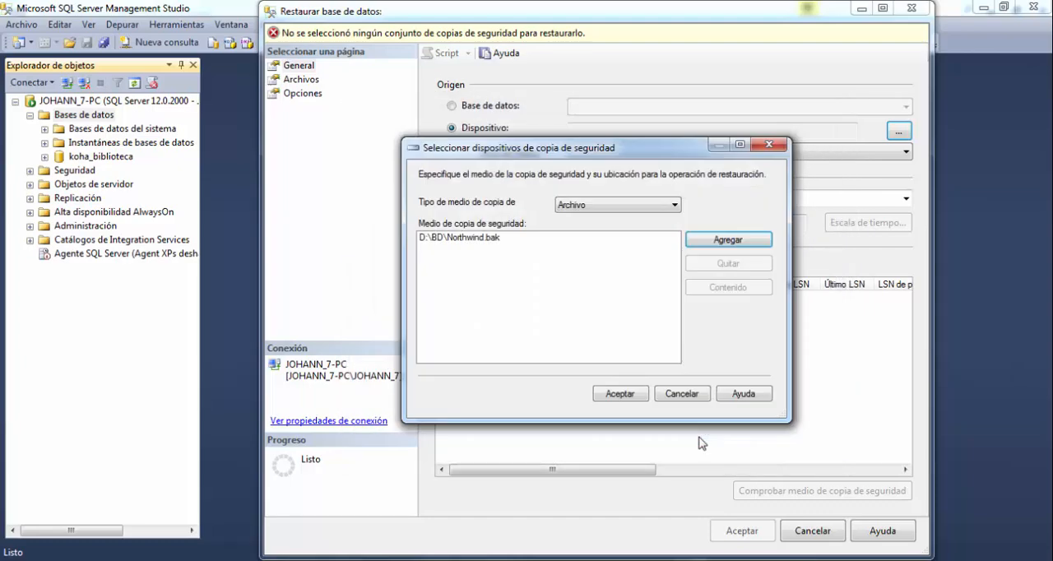
pyautogui.click(610, 399)
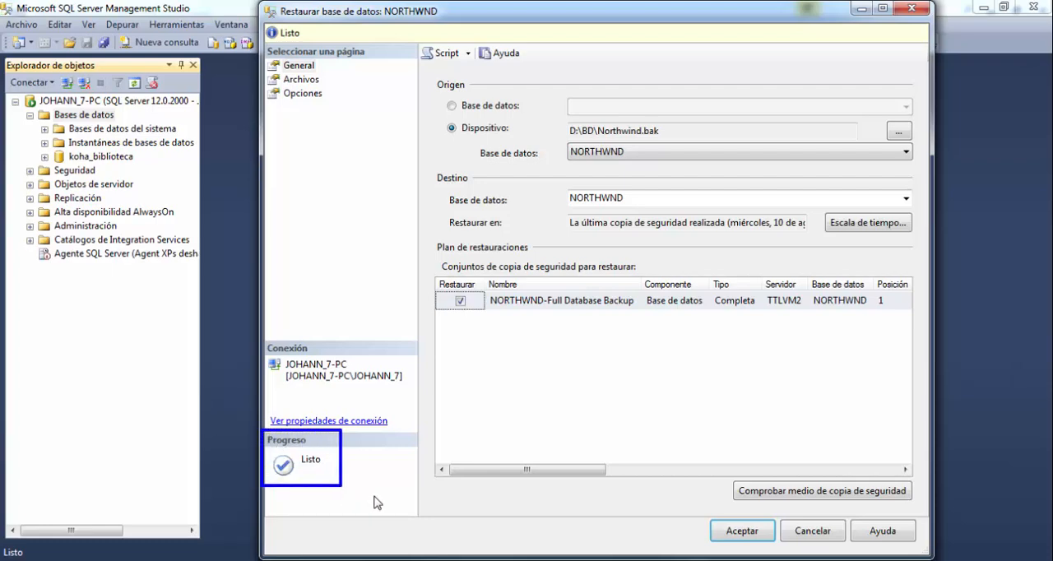
# Restore the NORTHWND database from the selected full backup.
pyautogui.click(732, 535)
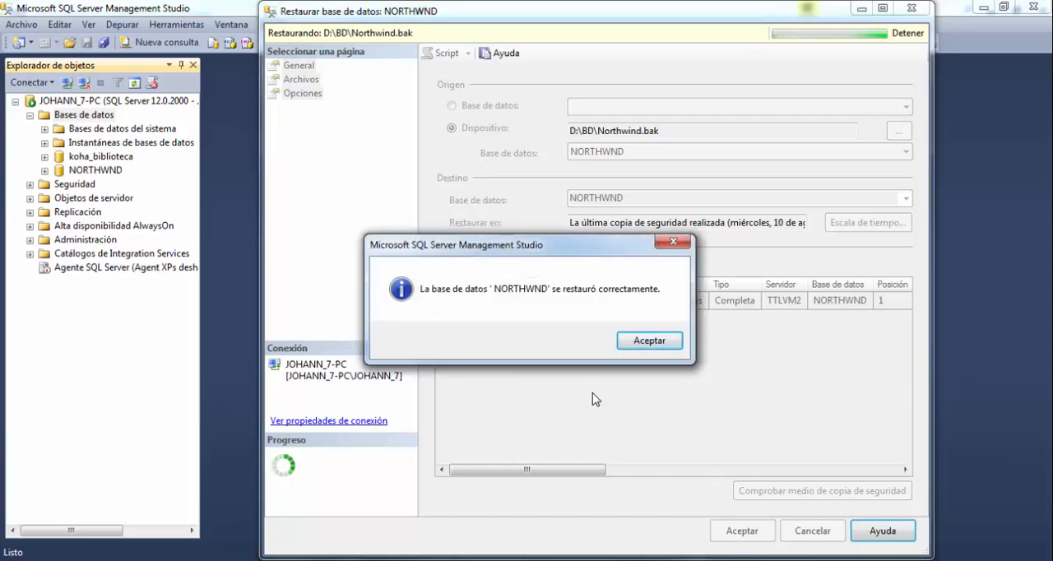
pyautogui.click(644, 342)
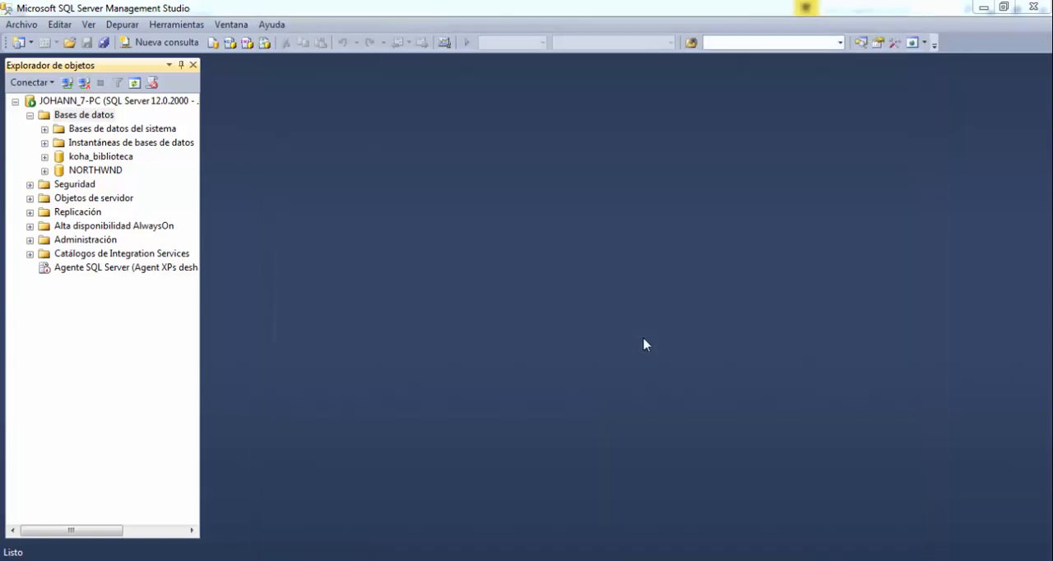
# Create a new database diagram in the NORTHWND database.
pyautogui.click(74, 170)
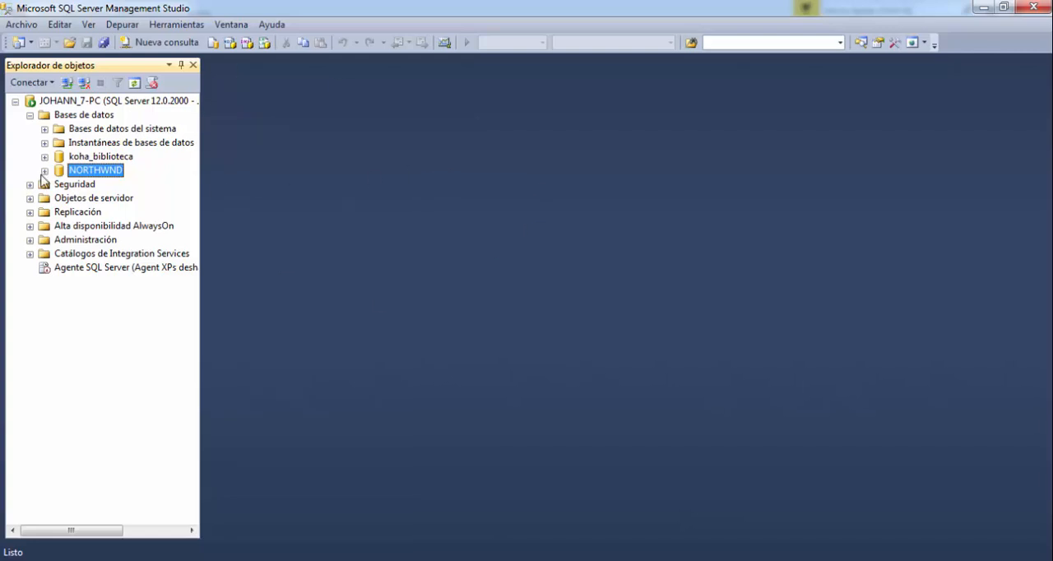
pyautogui.click(44, 171)
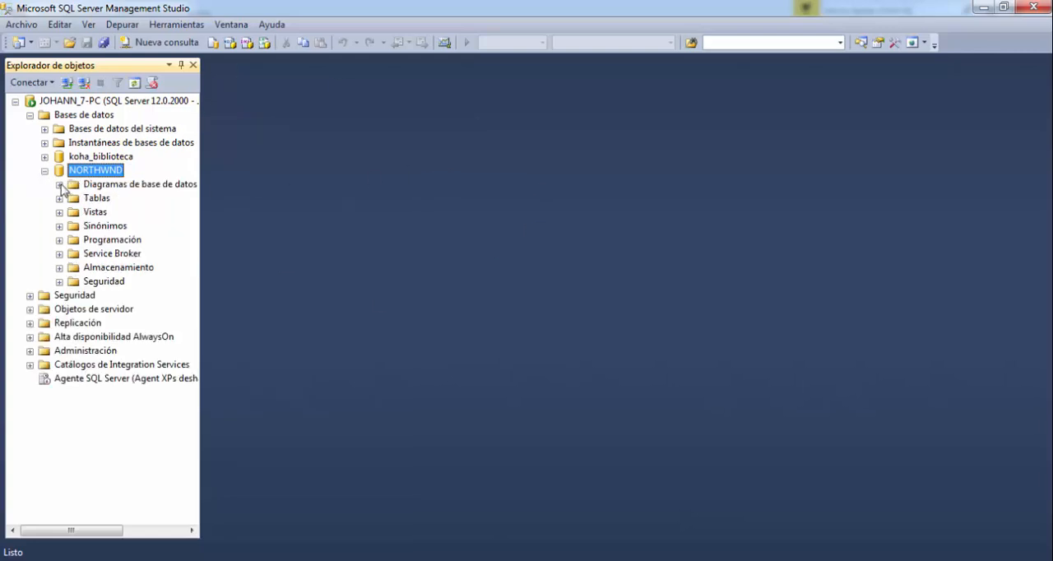
pyautogui.click(104, 188)
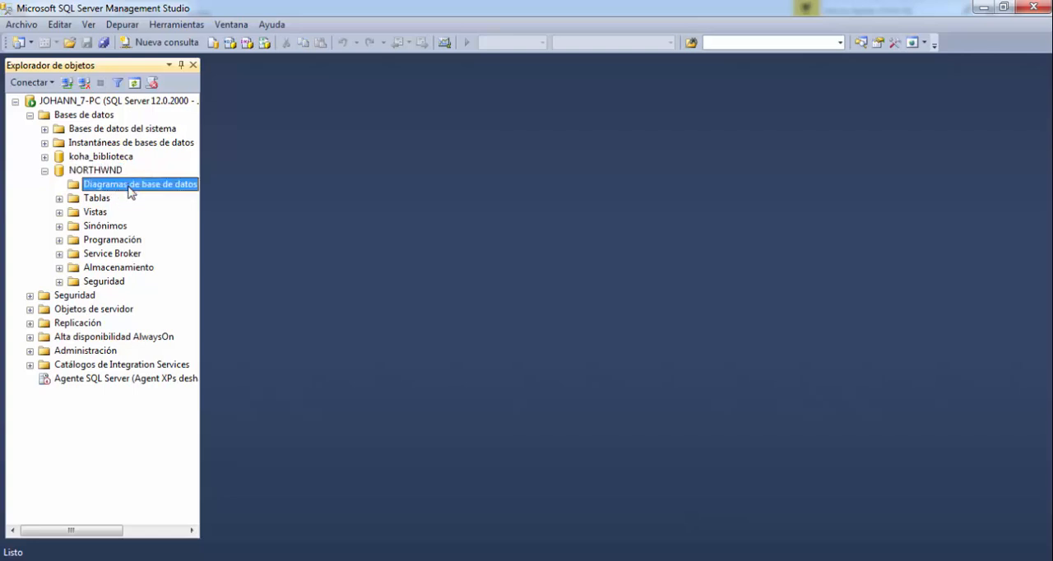
pyautogui.rightClick(129, 191)
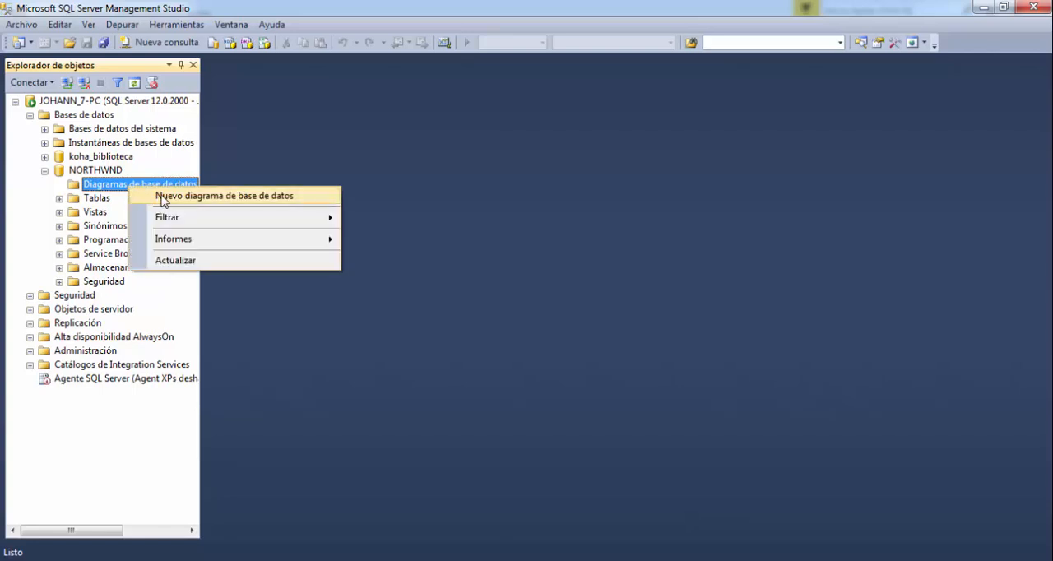
pyautogui.click(174, 198)
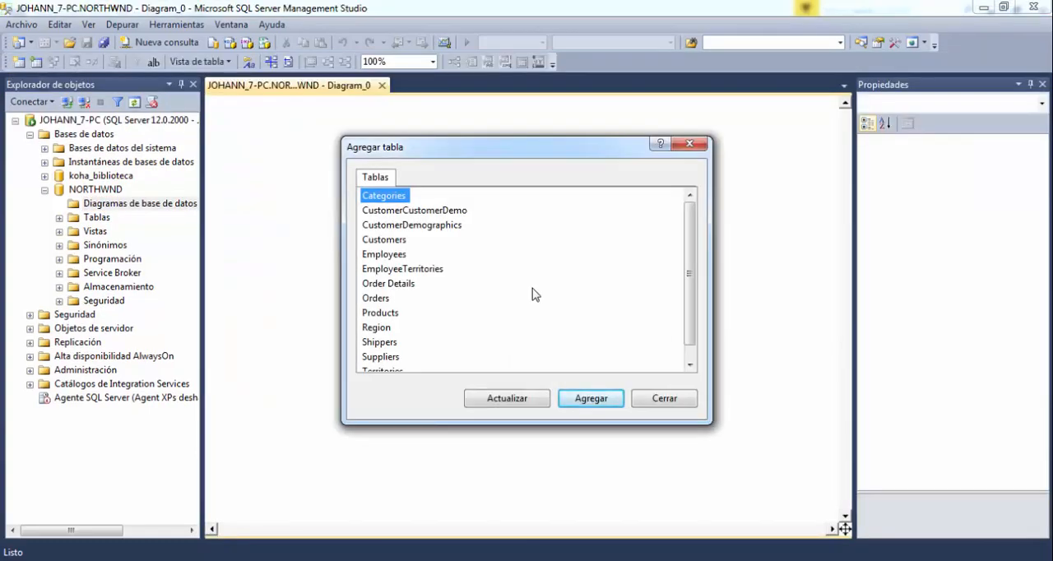
# Add all the listed tables, from Categories to Territories, to the new diagram and close the Agregar tabla dialog.
pyautogui.scroll(-1, 526, 292)
pyautogui.click(382, 359)
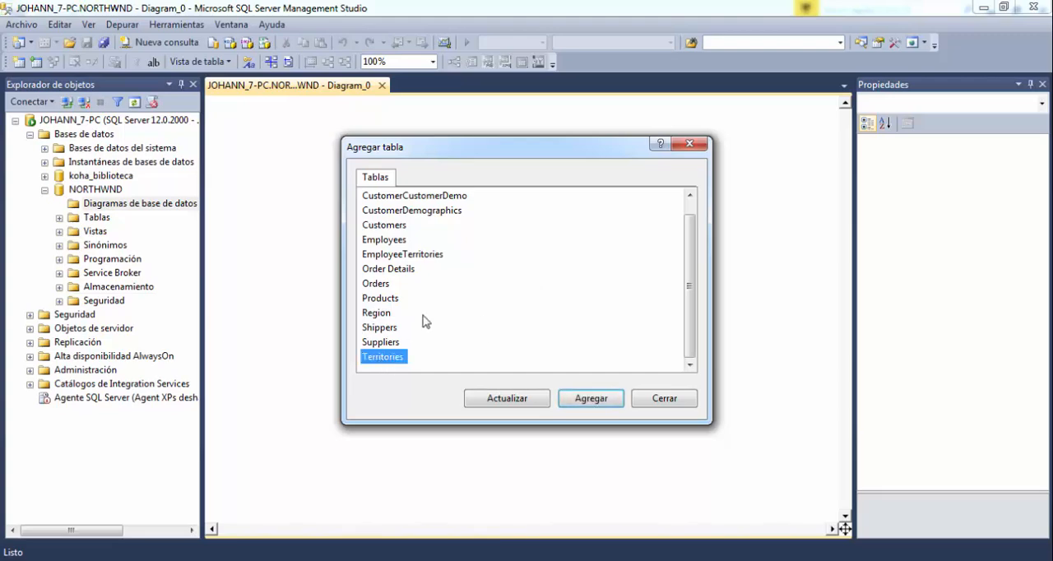
pyautogui.scroll(1, 427, 323)
pyautogui.keyDown('shift'); pyautogui.click(392, 197); pyautogui.keyUp('shift')
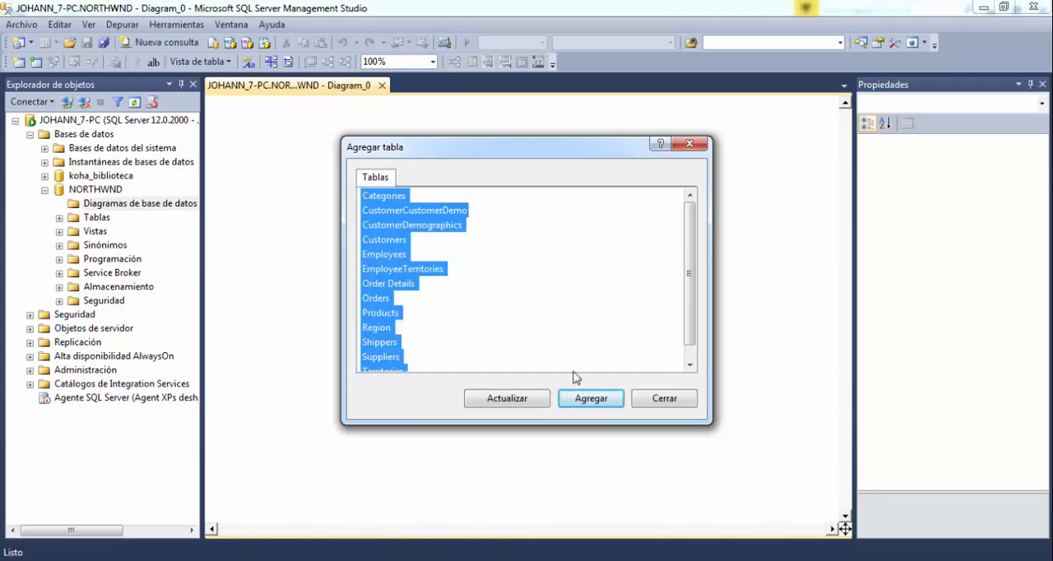
pyautogui.click(591, 400)
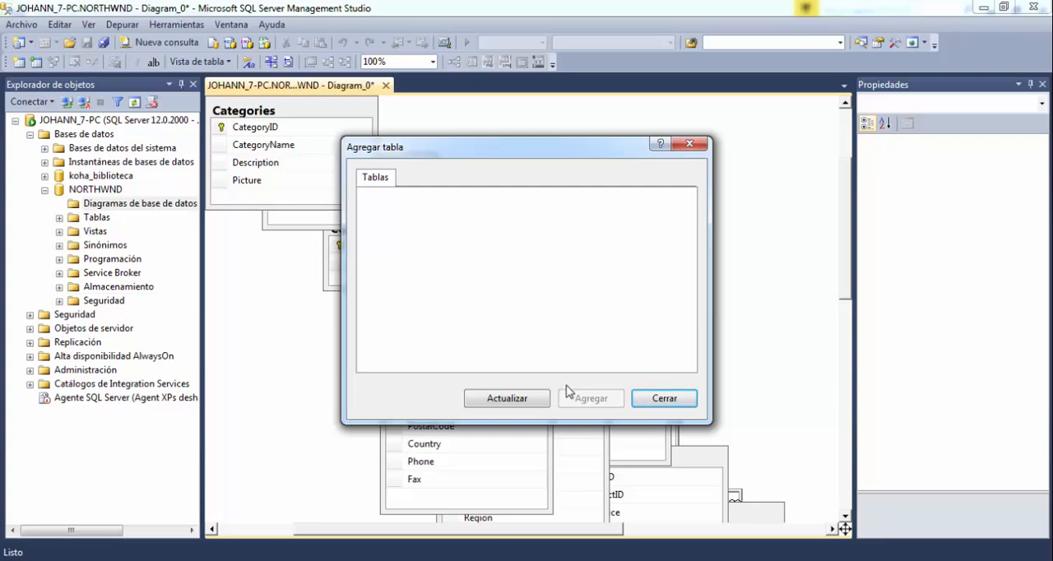
pyautogui.click(665, 399)
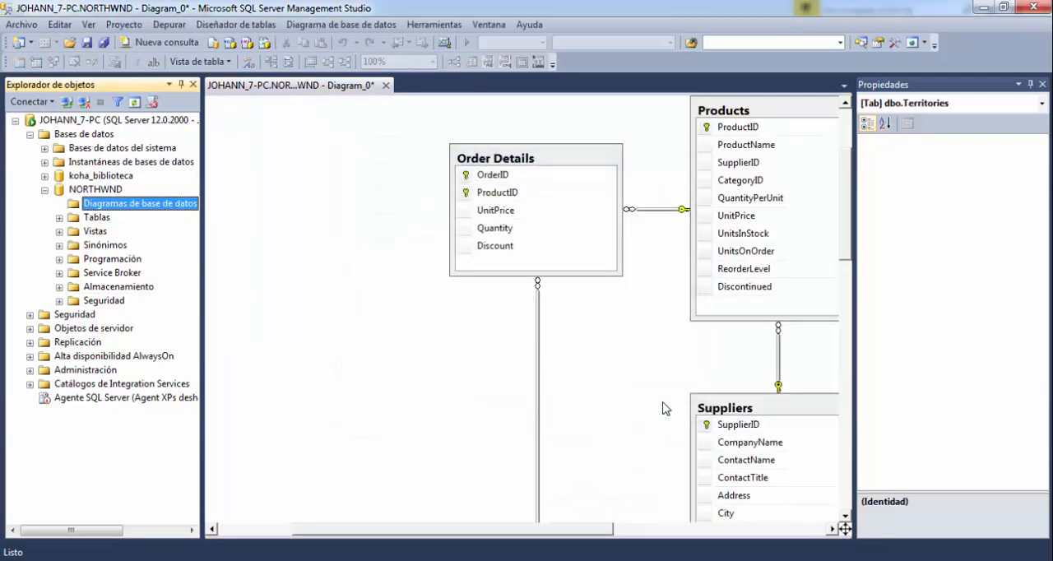
# Examine the overall layout of the tables and their relationships across the whole NORTHWND diagram.
pyautogui.click(683, 371)
pyautogui.scroll(-4, 691, 370)
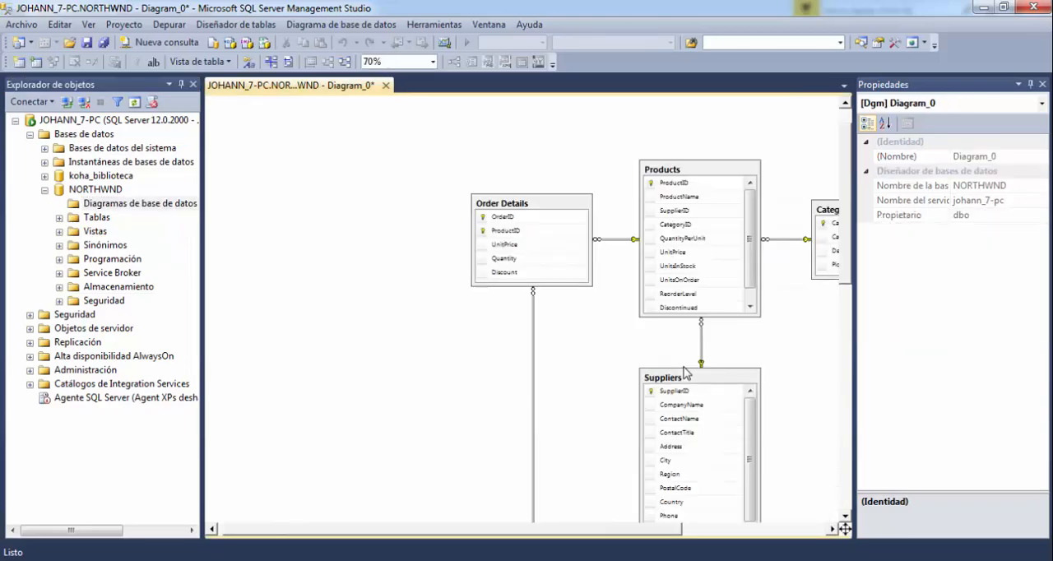
pyautogui.scroll(-5, 740, 383)
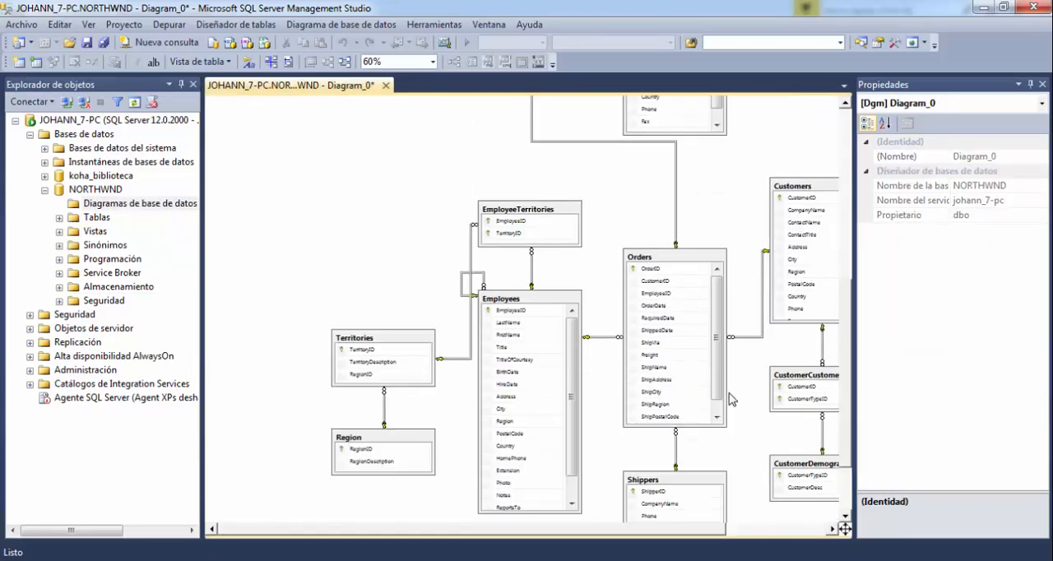
pyautogui.scroll(-2, 731, 399)
pyautogui.scroll(3, 746, 417)
pyautogui.scroll(-3, 746, 417)
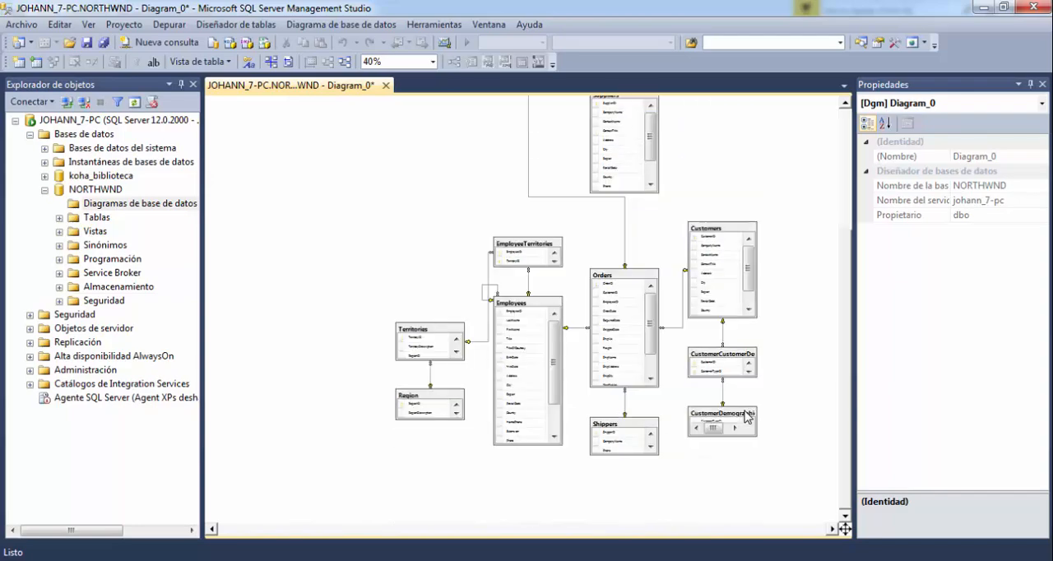
pyautogui.scroll(3, 746, 417)
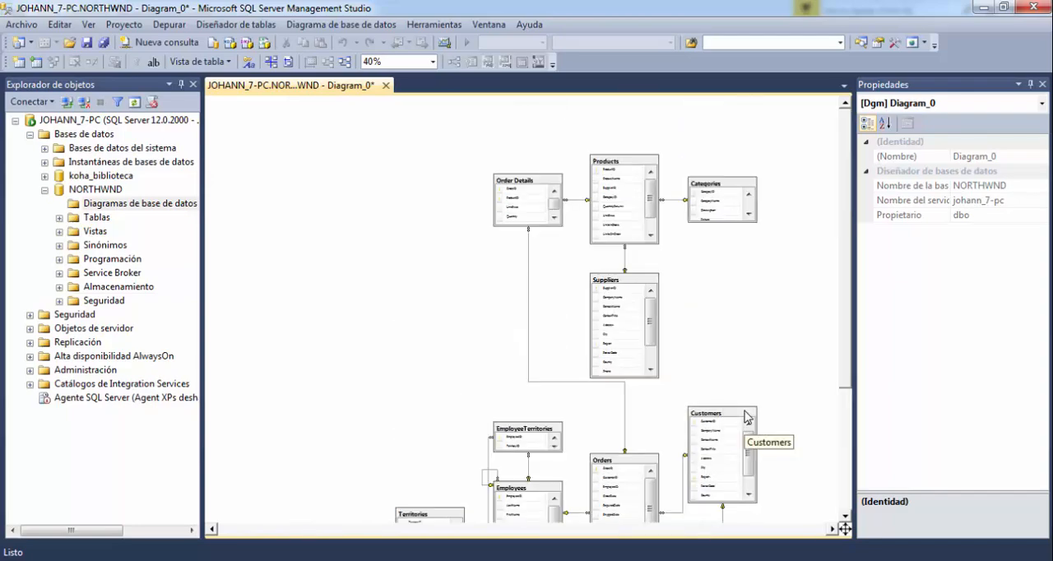
pyautogui.scroll(-3, 746, 417)
pyautogui.scroll(3, 752, 408)
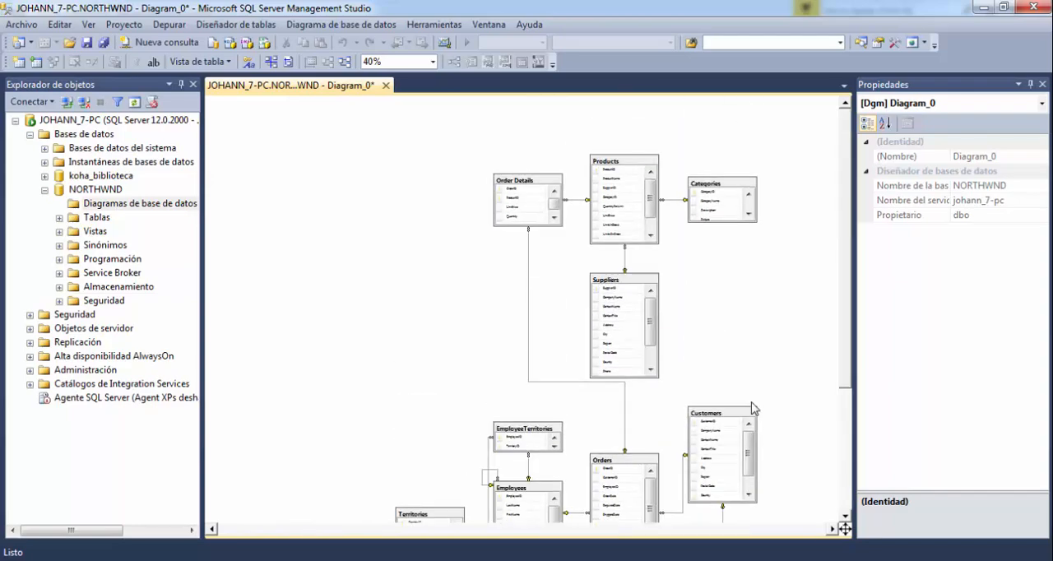
pyautogui.scroll(-3, 751, 408)
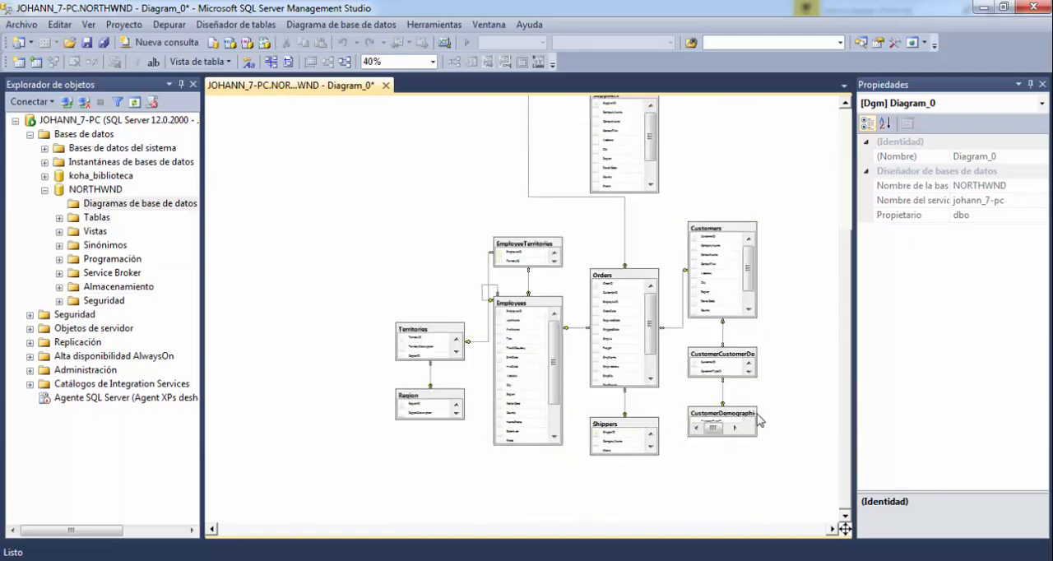
pyautogui.click(833, 529)
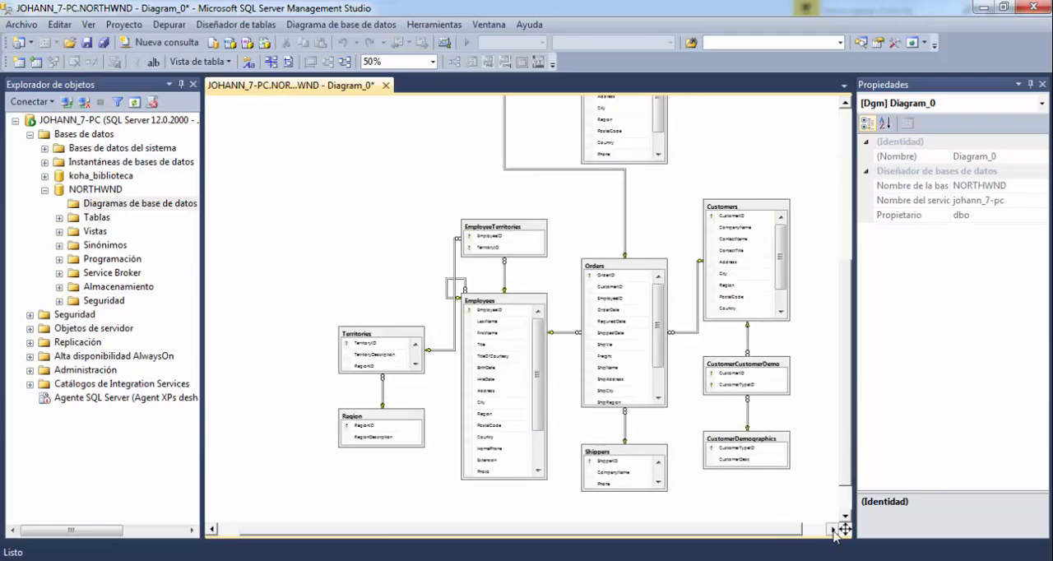
pyautogui.click(833, 529)
pyautogui.scroll(1, 657, 399)
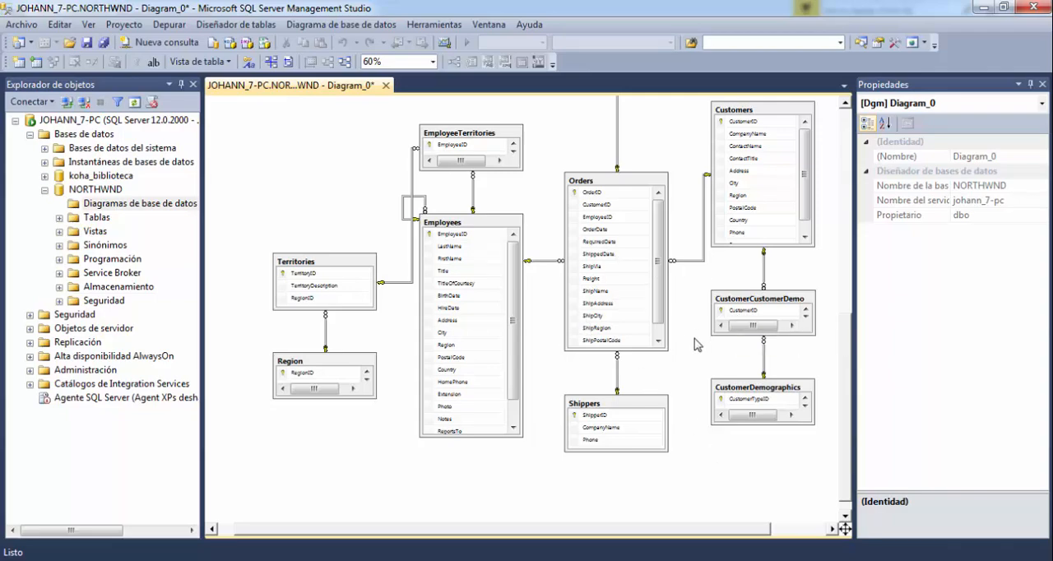
pyautogui.scroll(5, 696, 343)
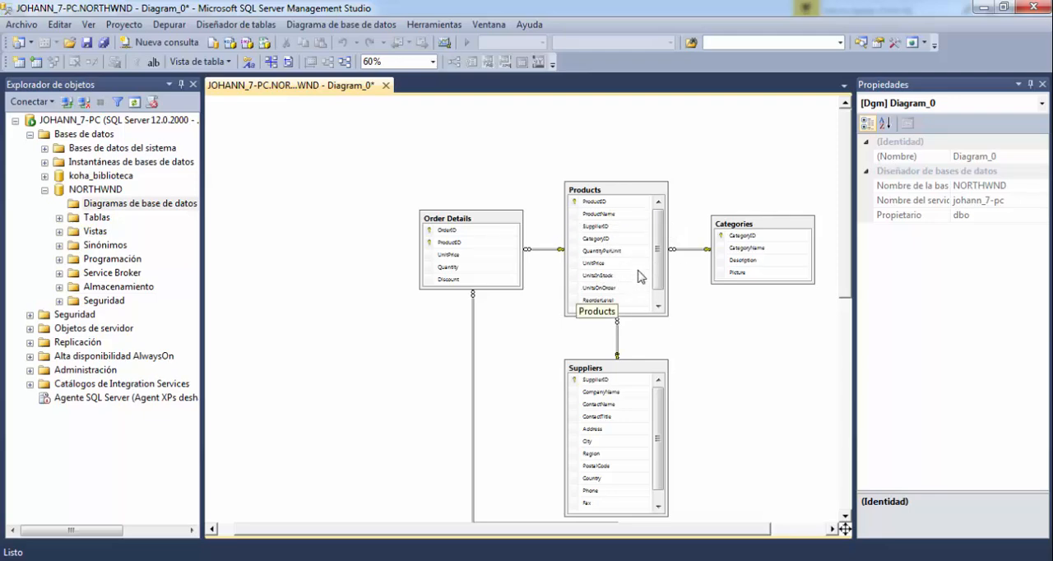
# Make the Categories table box in the diagram slightly taller so that all its columns fit.
pyautogui.click(784, 230)
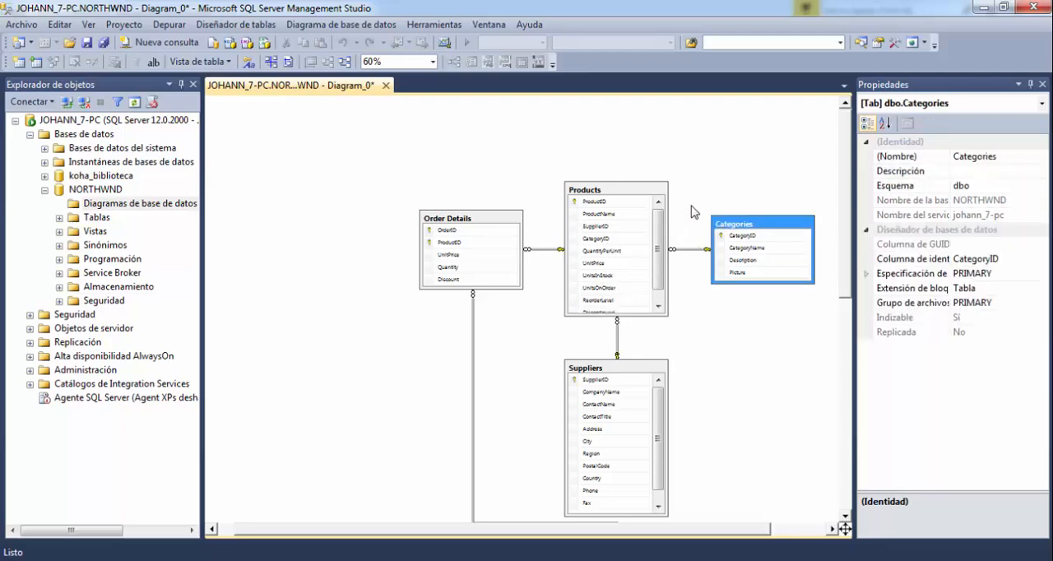
pyautogui.click(646, 194)
pyautogui.click(758, 230)
pyautogui.scroll(2, 760, 228)
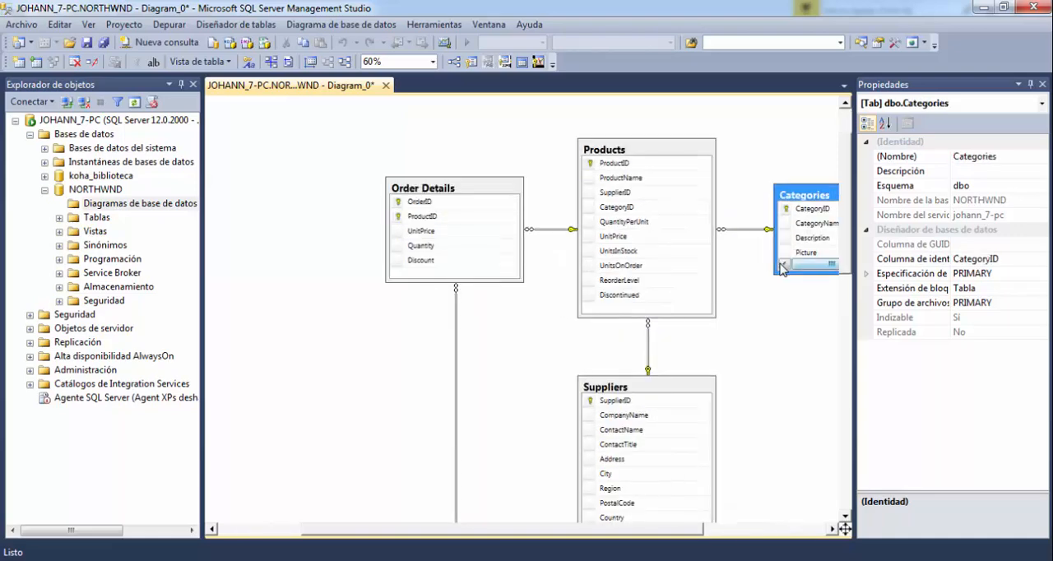
pyautogui.click(830, 532)
pyautogui.click(831, 529)
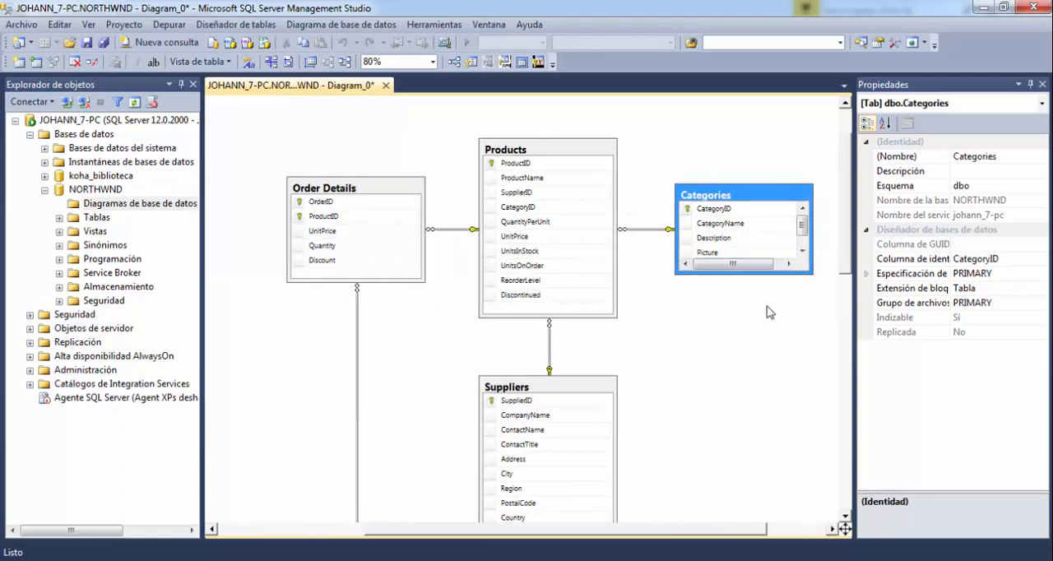
pyautogui.moveTo(773, 278)
pyautogui.mouseDown()
pyautogui.moveTo(777, 316)
pyautogui.moveTo(778, 285)
pyautogui.mouseUp()
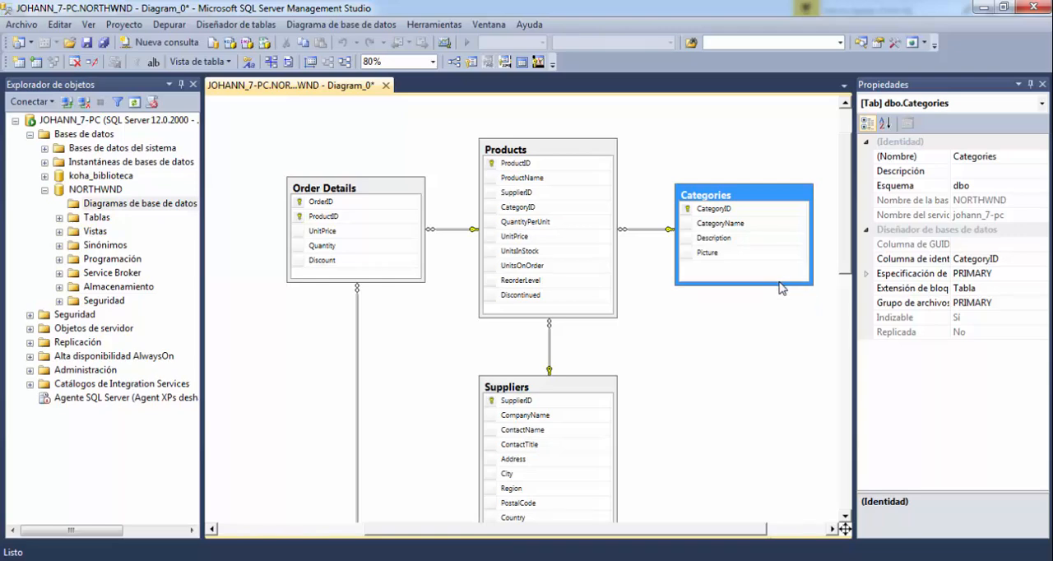
# Examine how the Products table relates to Suppliers and Order Details, and how Order Details links to Orders.
pyautogui.click(579, 156)
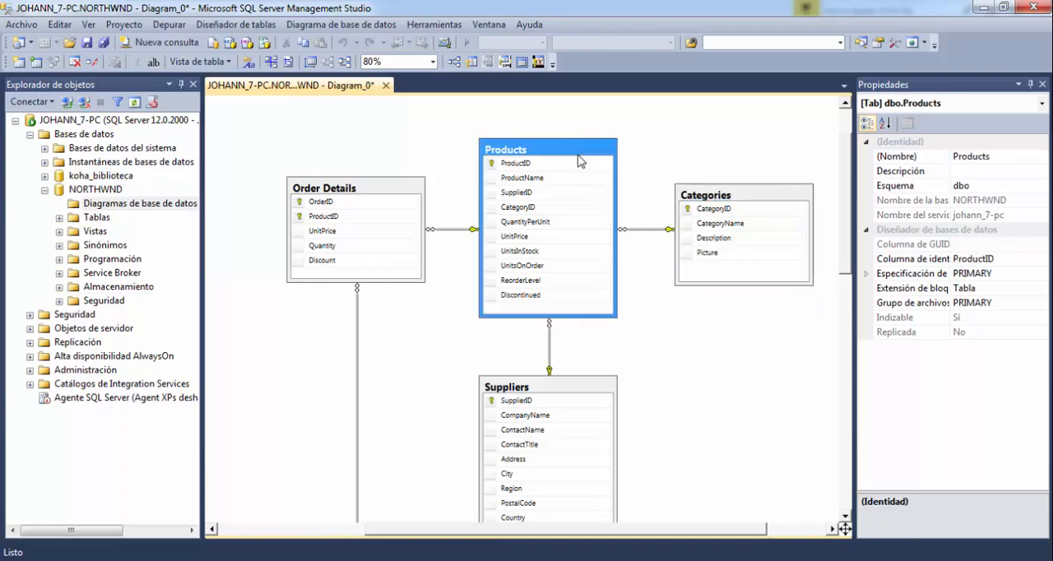
pyautogui.scroll(-3, 502, 295)
pyautogui.click(609, 329)
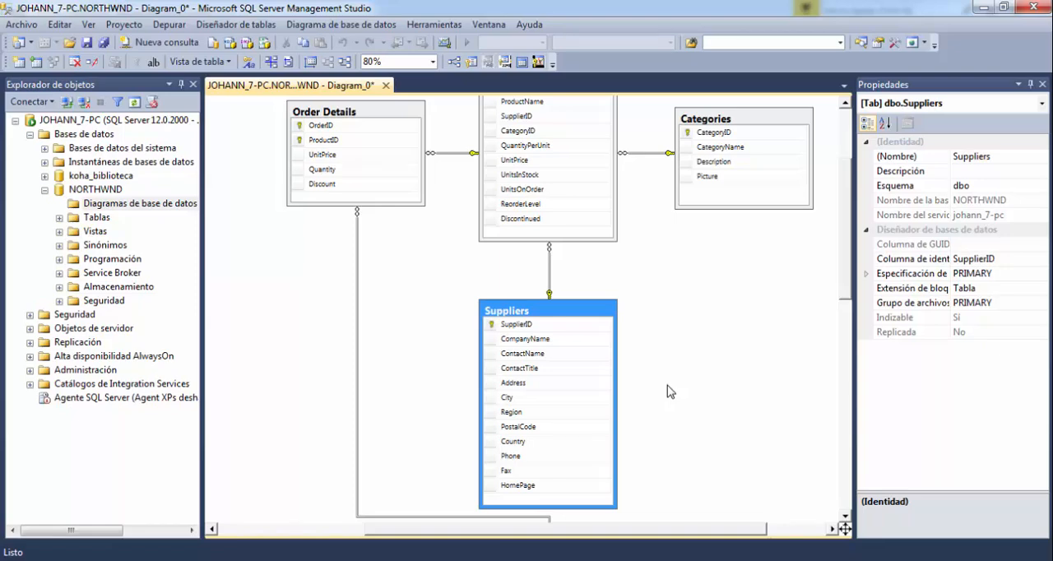
pyautogui.scroll(3, 668, 391)
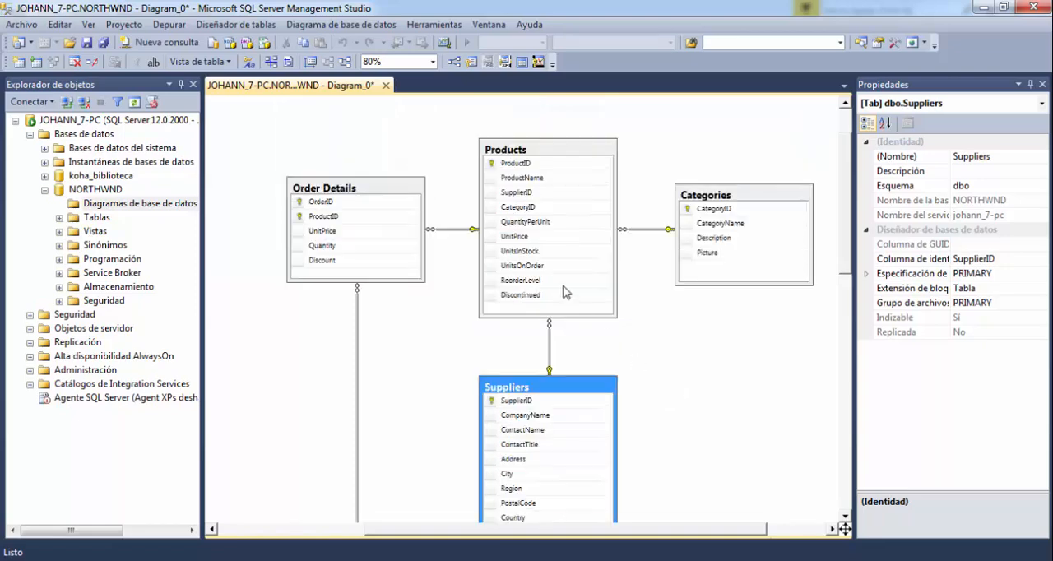
pyautogui.click(553, 154)
pyautogui.click(398, 184)
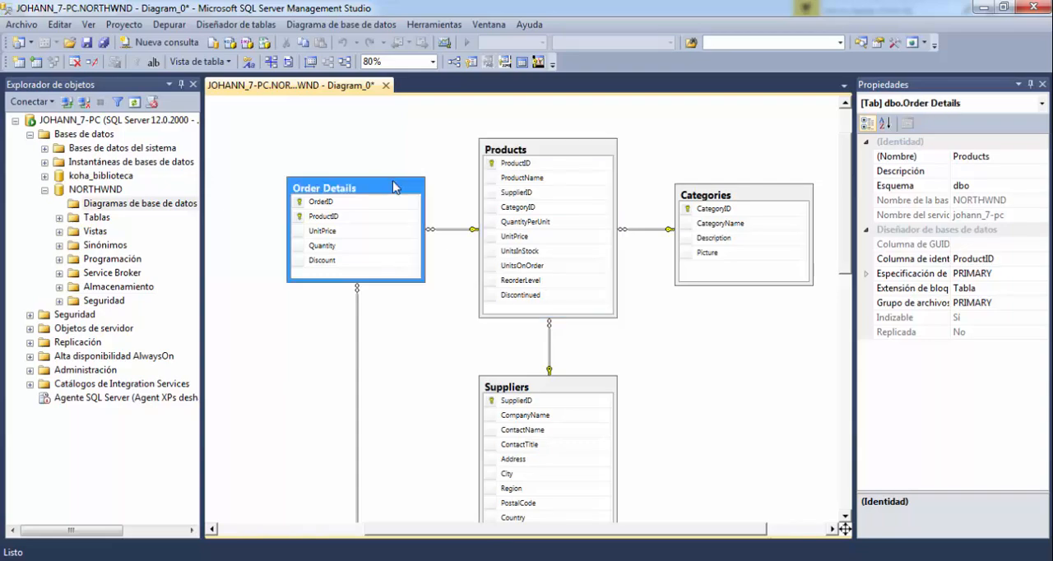
pyautogui.moveTo(524, 543); pyautogui.dragTo(424, 543)
pyautogui.scroll(-6, 441, 486)
pyautogui.scroll(-10, 461, 477)
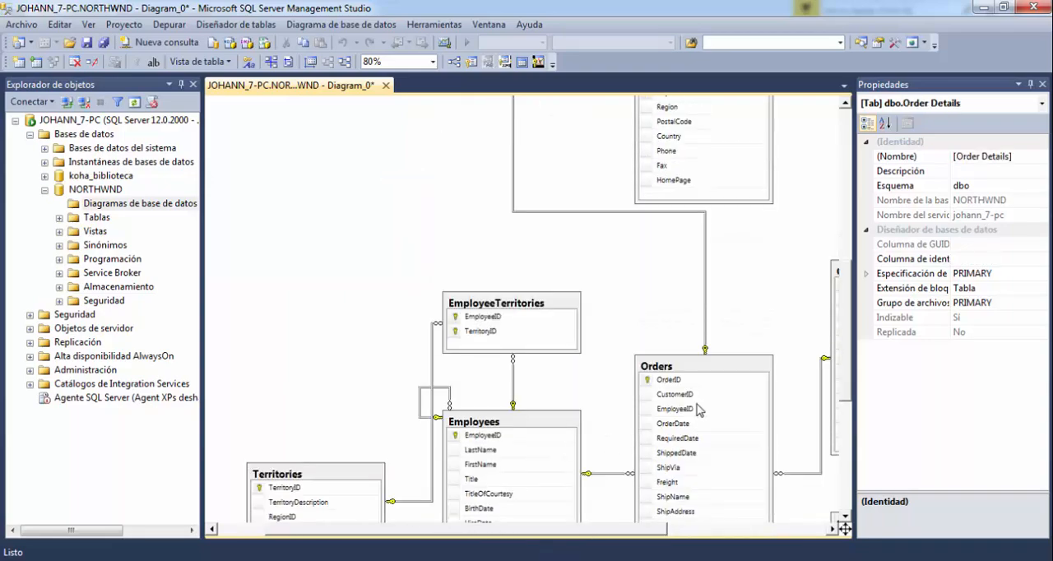
pyautogui.click(729, 373)
pyautogui.scroll(-6, 732, 377)
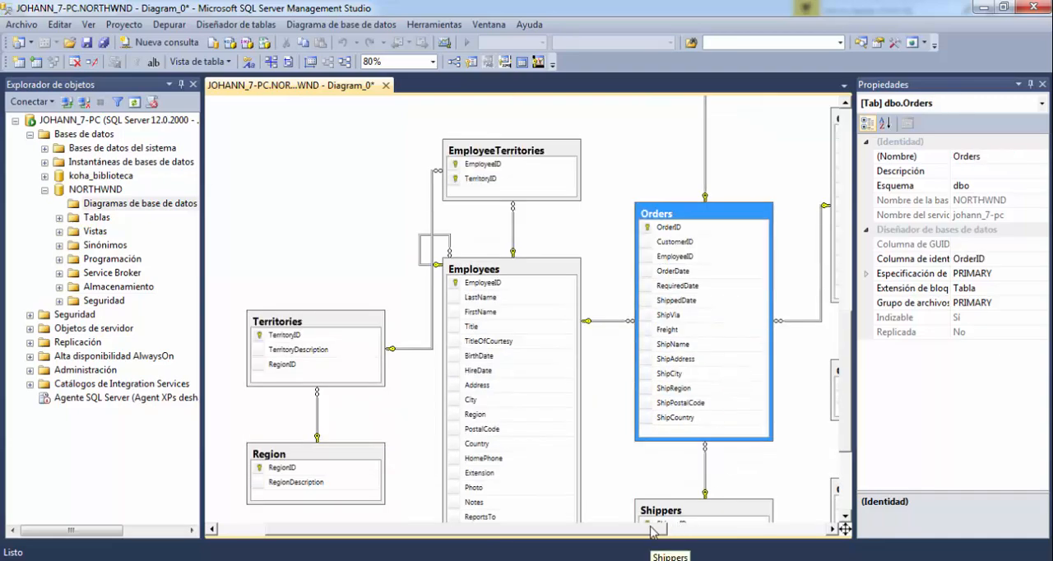
pyautogui.moveTo(651, 529); pyautogui.dragTo(750, 536)
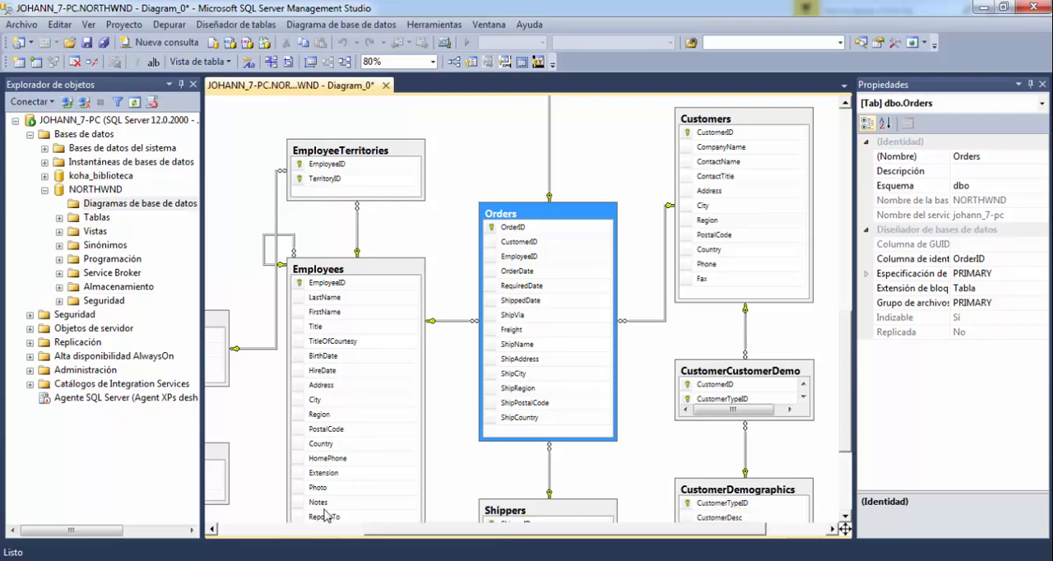
# Examine how Orders relates to Employees, and follow the links through EmployeeTerritories and Territories to Region.
pyautogui.click(377, 280)
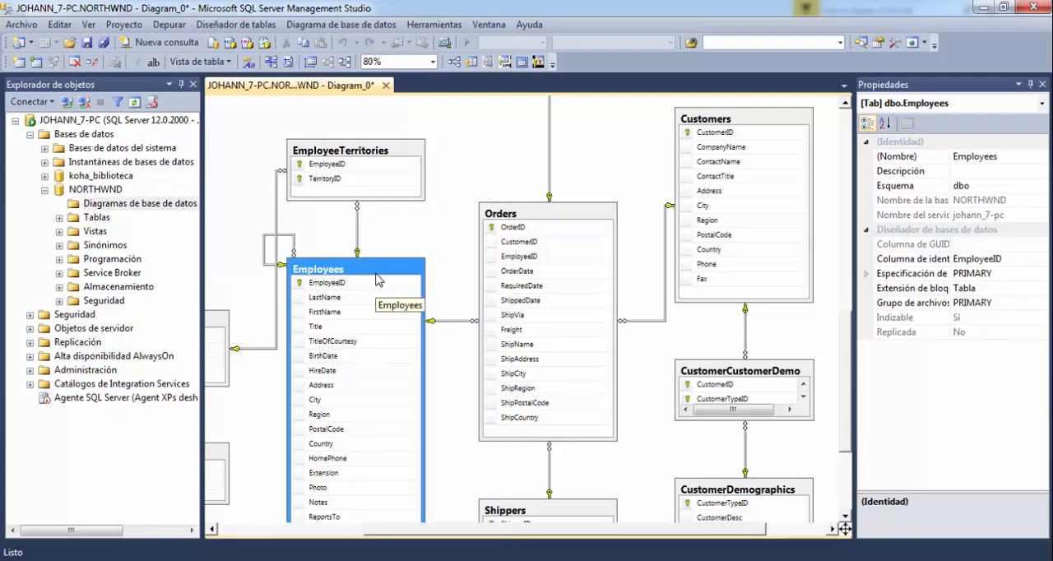
pyautogui.click(545, 213)
pyautogui.click(394, 273)
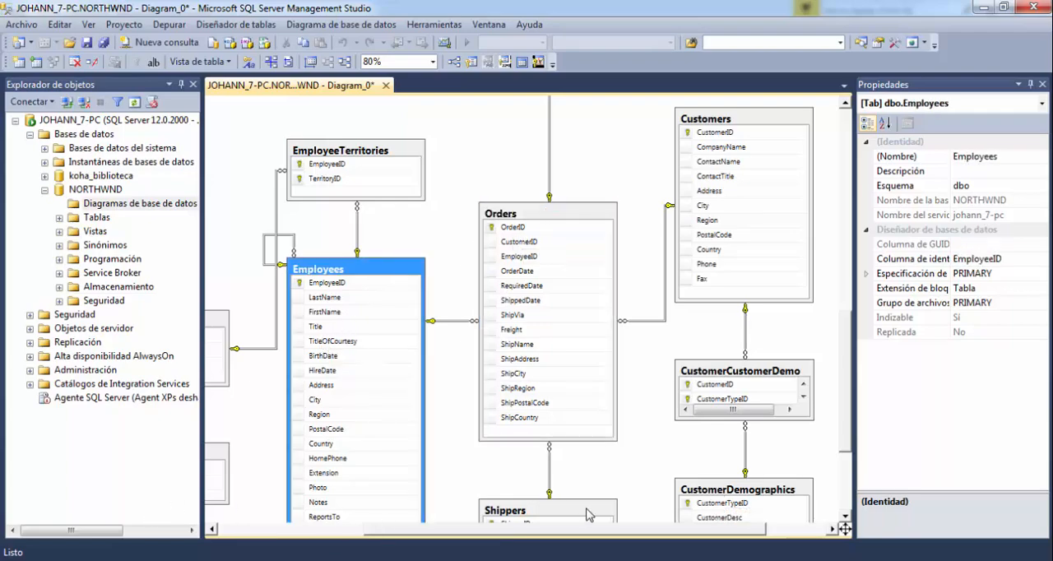
pyautogui.moveTo(594, 529); pyautogui.dragTo(481, 539)
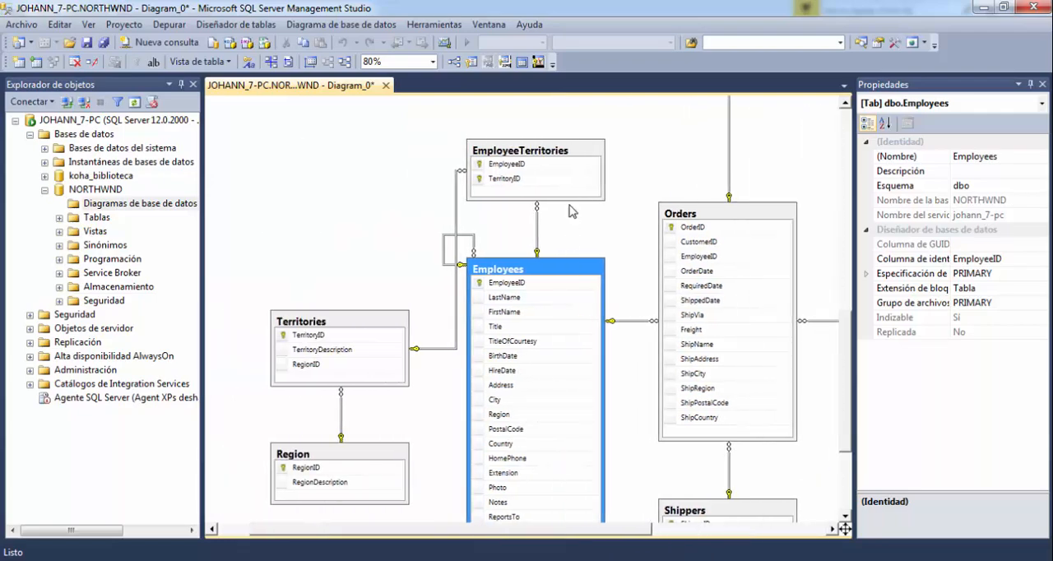
pyautogui.click(579, 157)
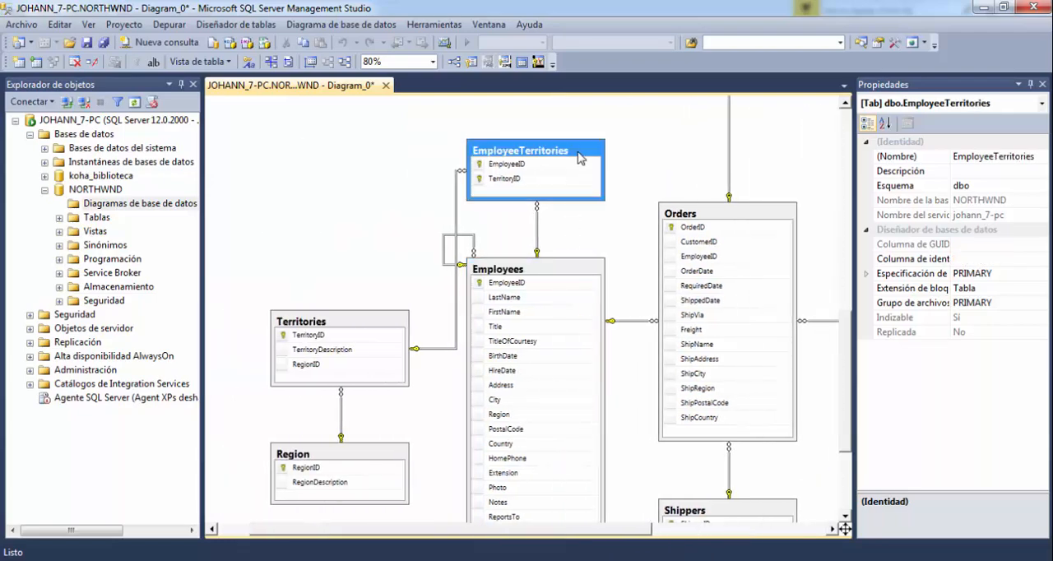
pyautogui.click(386, 328)
pyautogui.click(384, 455)
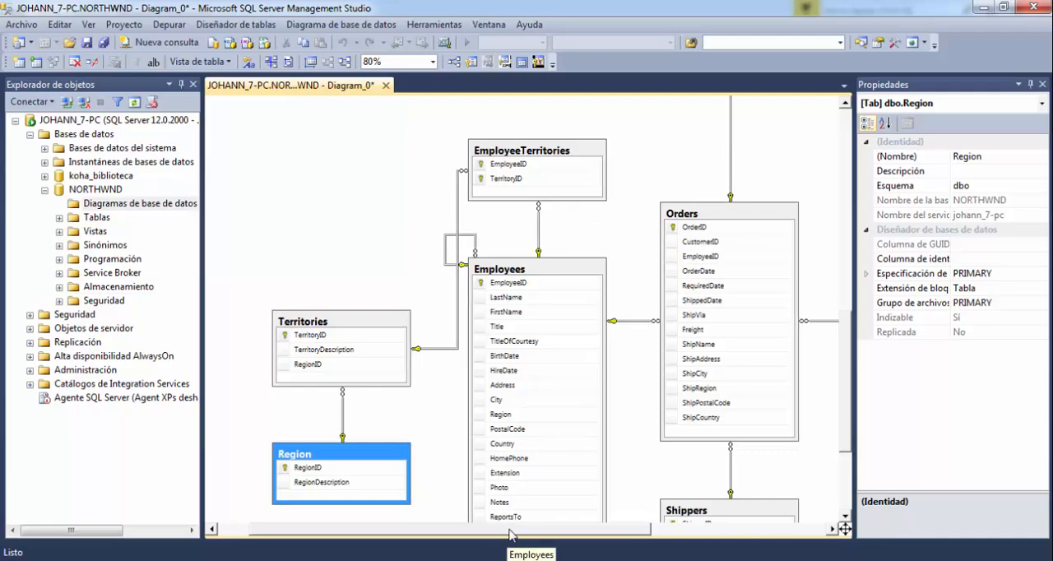
pyautogui.moveTo(505, 529); pyautogui.dragTo(629, 528)
pyautogui.click(571, 218)
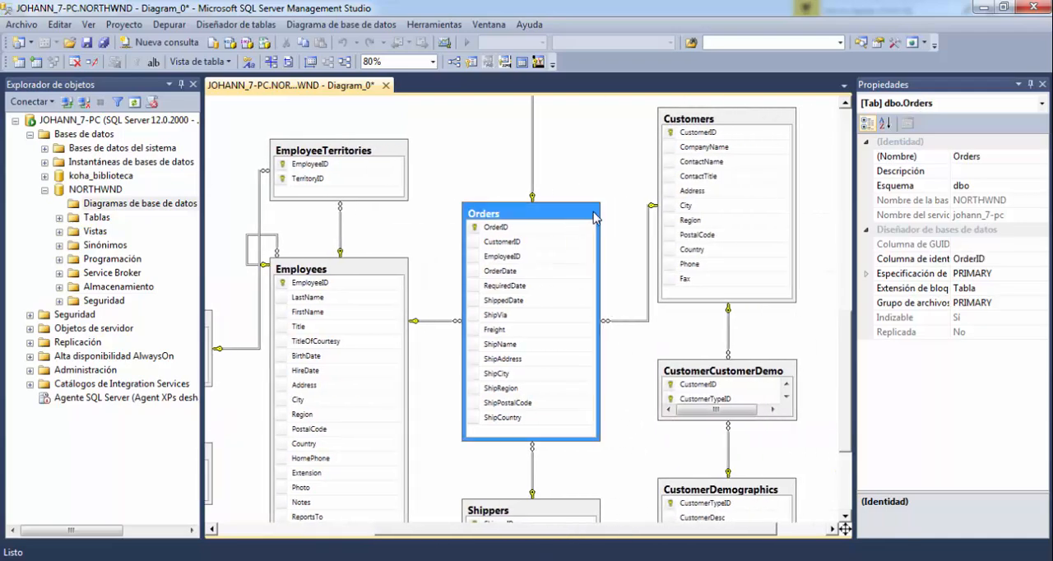
# Examine how Customers links to CustomerCustomerDemo and CustomerDemographics, and how Orders relates to Customers and Shippers.
pyautogui.click(763, 123)
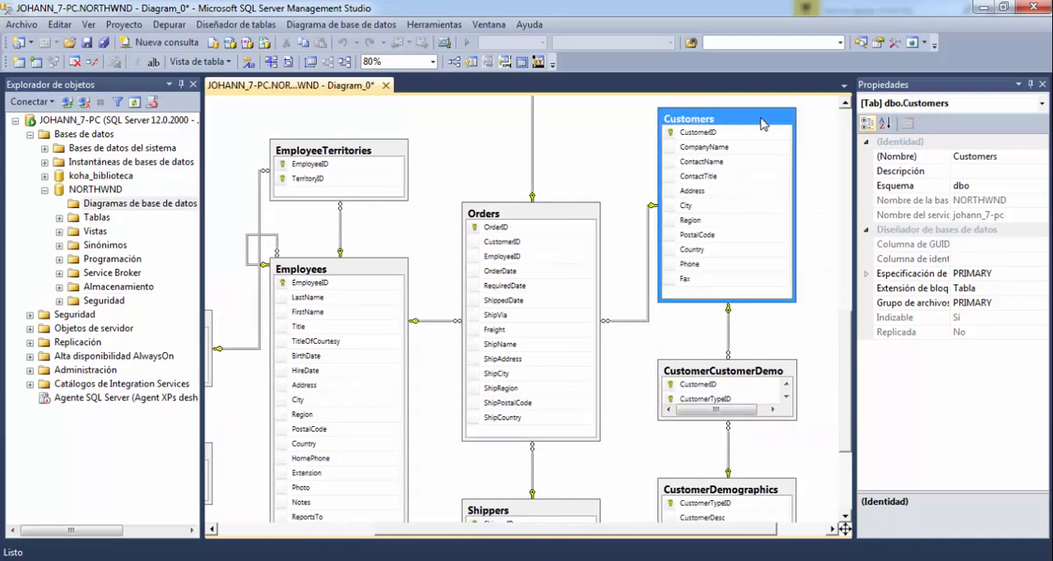
pyautogui.scroll(-3, 823, 353)
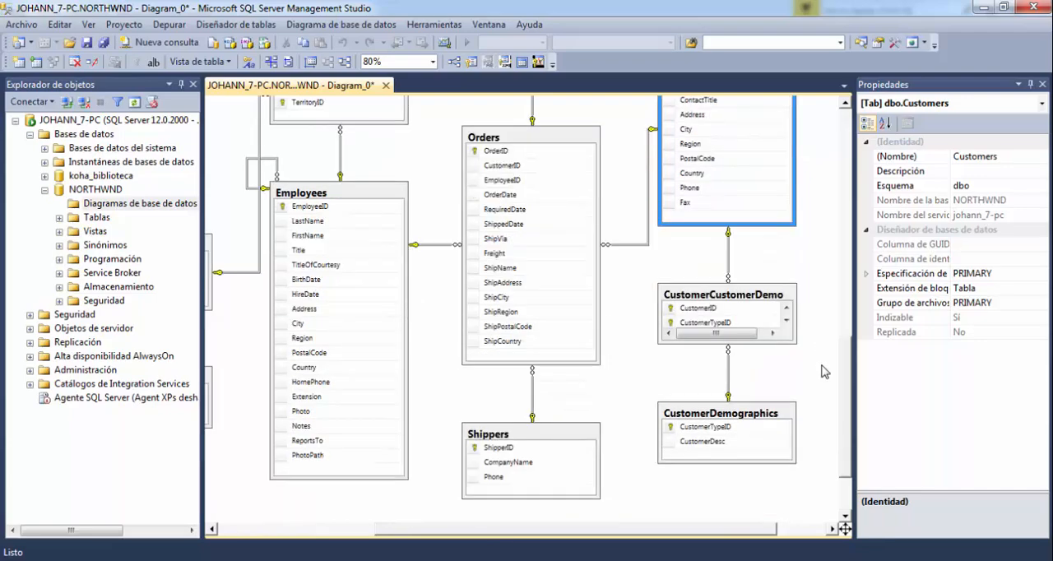
pyautogui.click(782, 413)
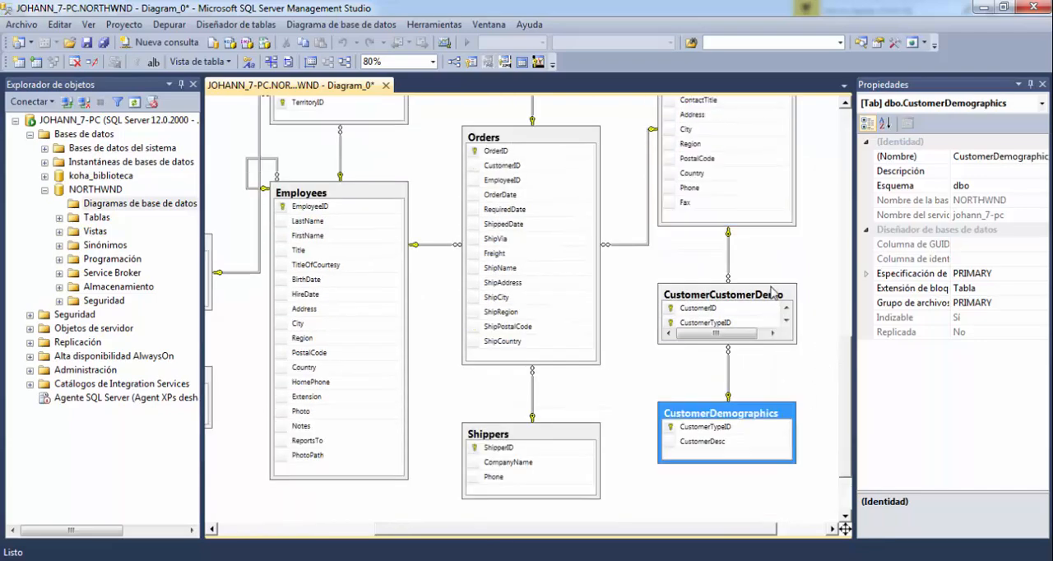
pyautogui.click(773, 294)
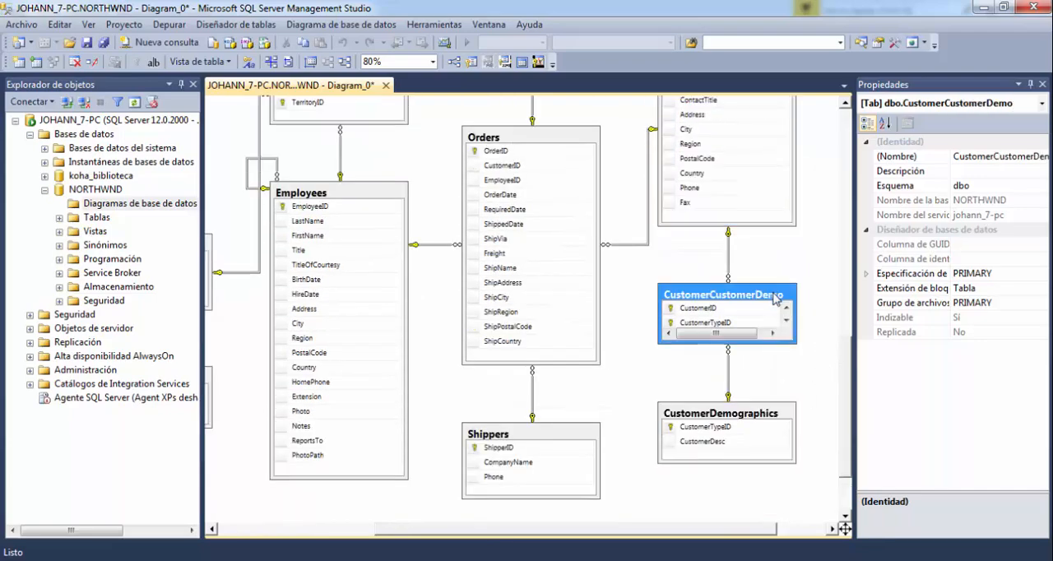
pyautogui.click(591, 151)
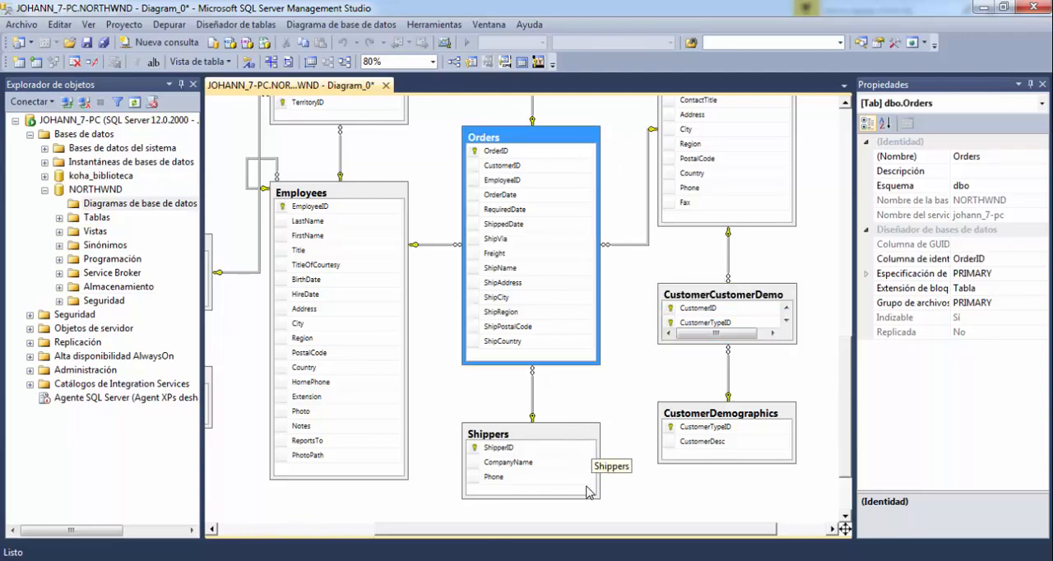
pyautogui.click(567, 440)
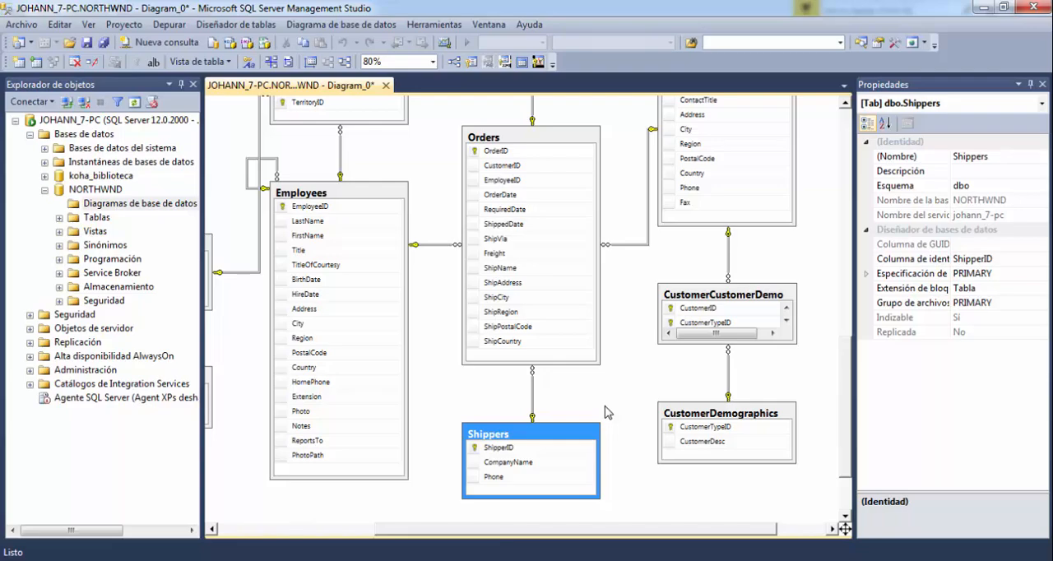
# Review the whole NORTHWND diagram at 50% zoom, from Products, Categories and Suppliers down to Orders and Shippers.
pyautogui.scroll(-3, 607, 413)
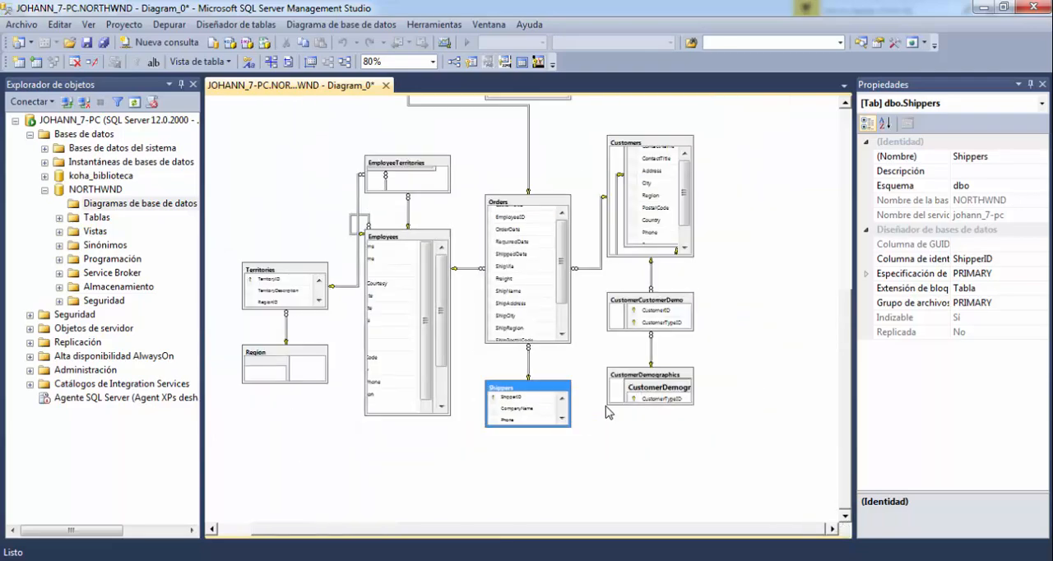
pyautogui.scroll(2, 524, 415)
pyautogui.scroll(-1, 524, 416)
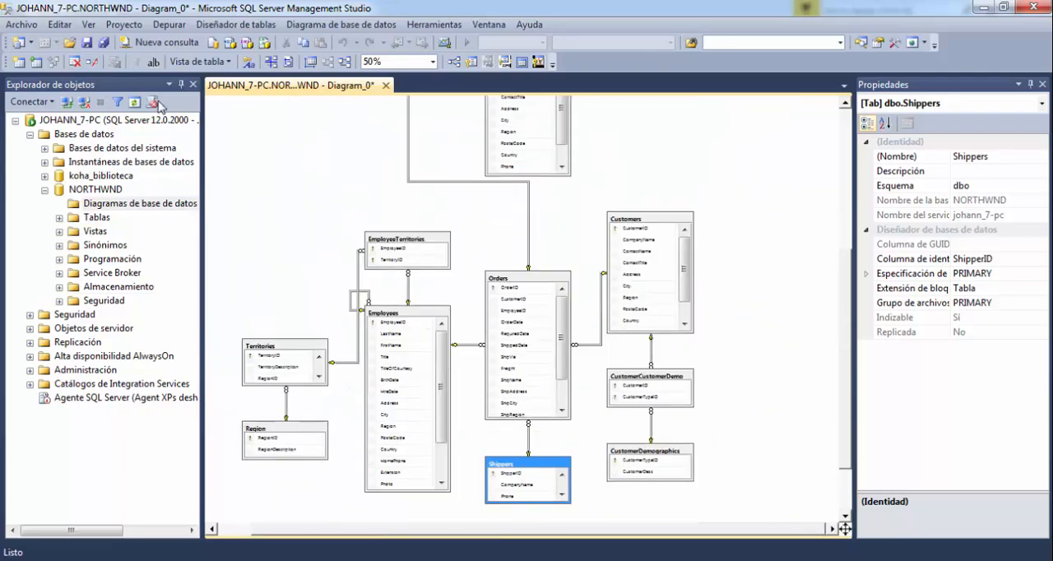
pyautogui.click(253, 220)
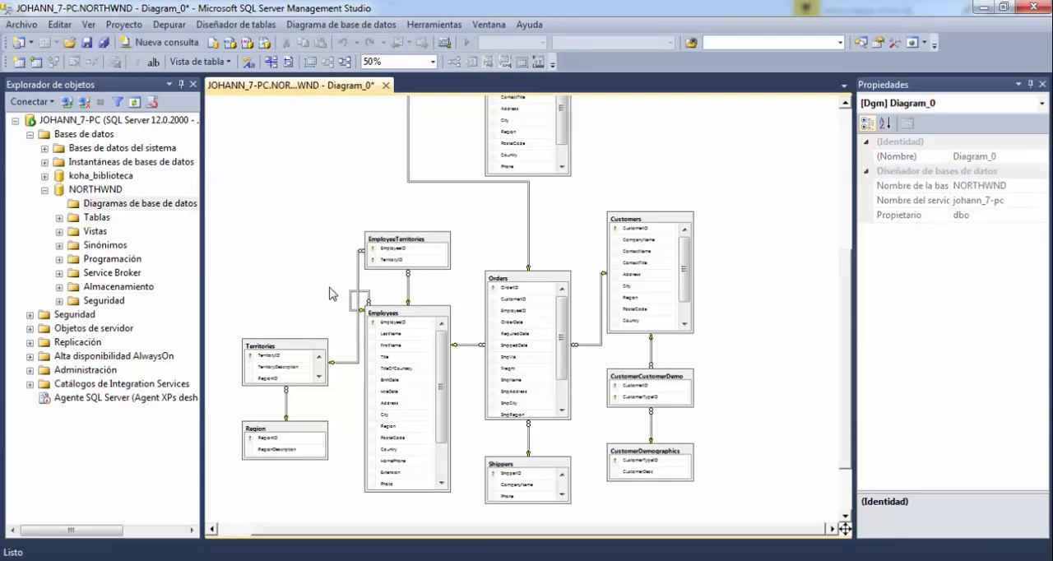
pyautogui.scroll(3, 666, 361)
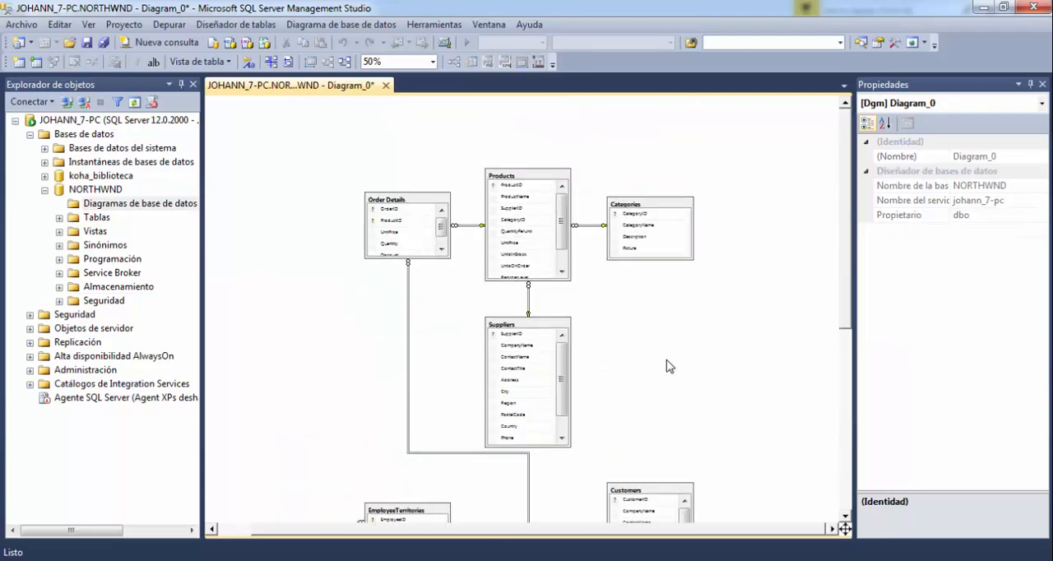
pyautogui.scroll(-5, 671, 366)
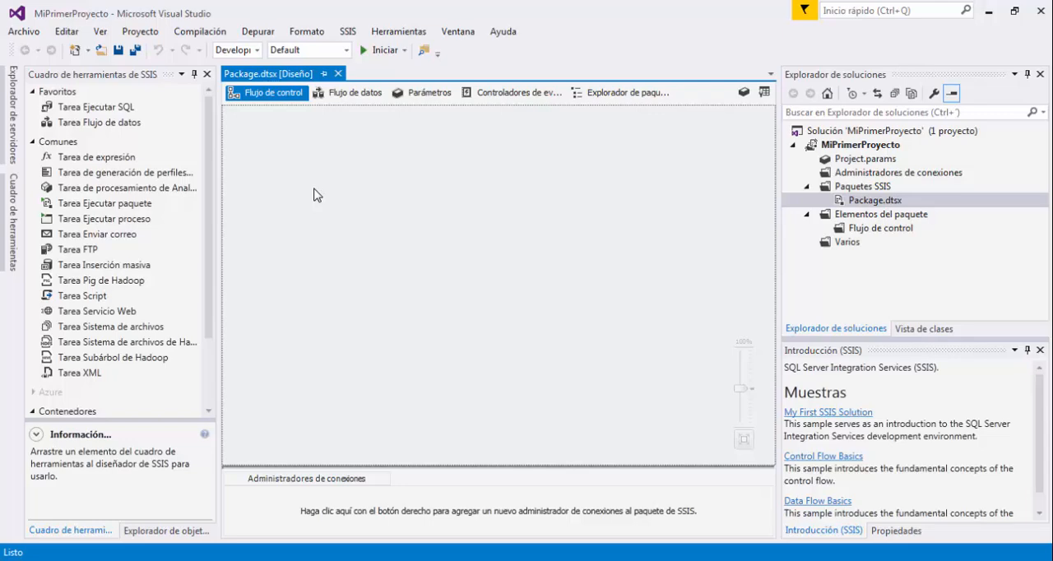
# Switch to Visual Studio, close the MiPrimerProyecto solution and start a new project from the Integration Services project template.
pyautogui.click(30, 36)
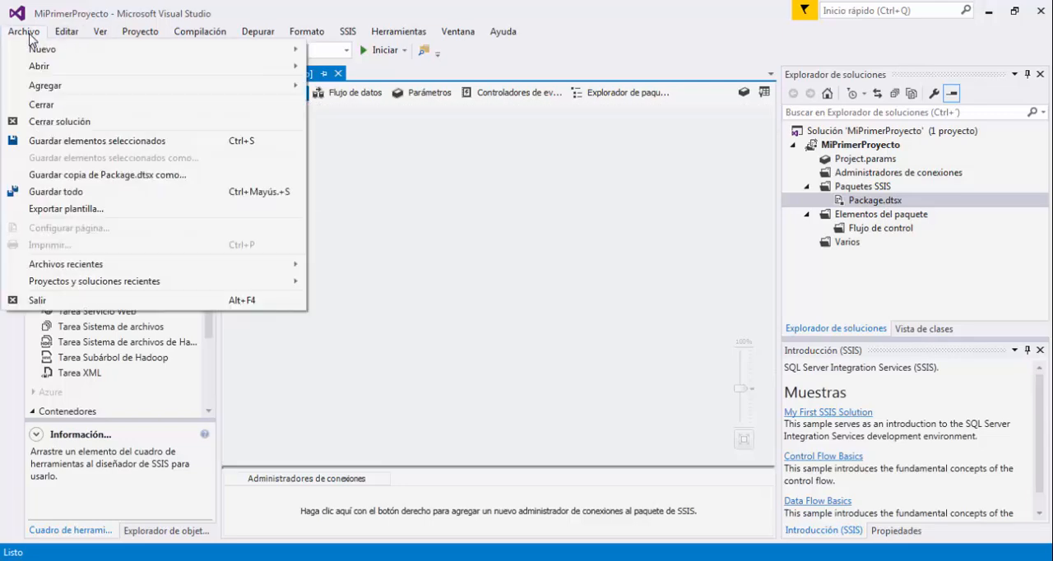
pyautogui.click(80, 123)
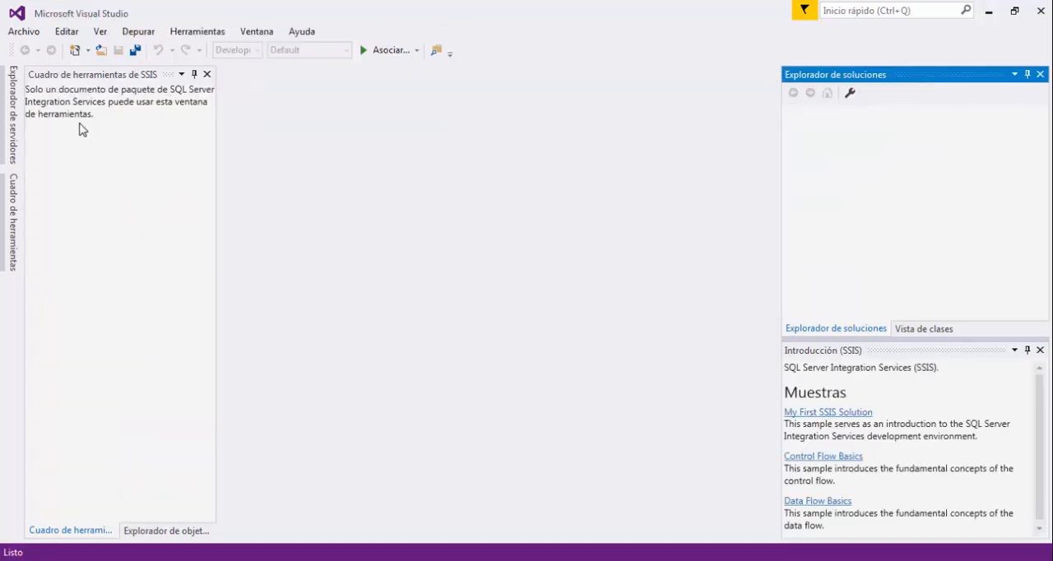
pyautogui.click(29, 32)
pyautogui.moveTo(110, 51)
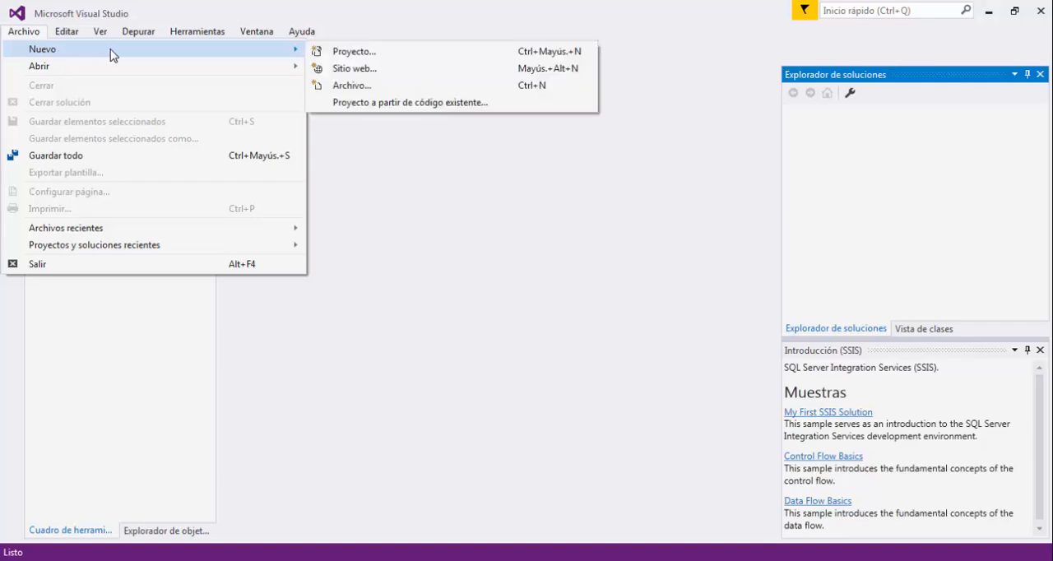
pyautogui.click(379, 54)
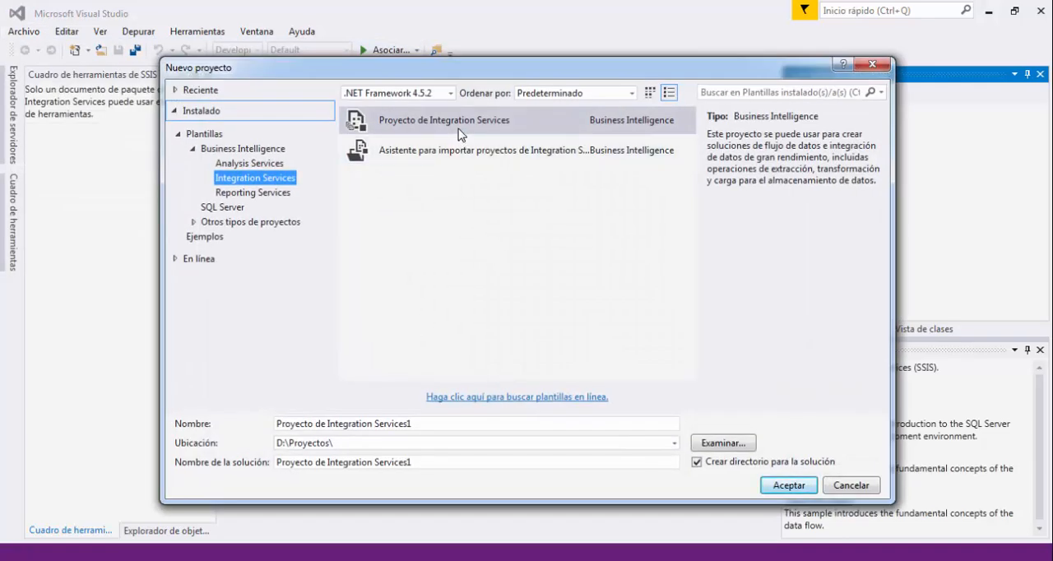
pyautogui.click(459, 133)
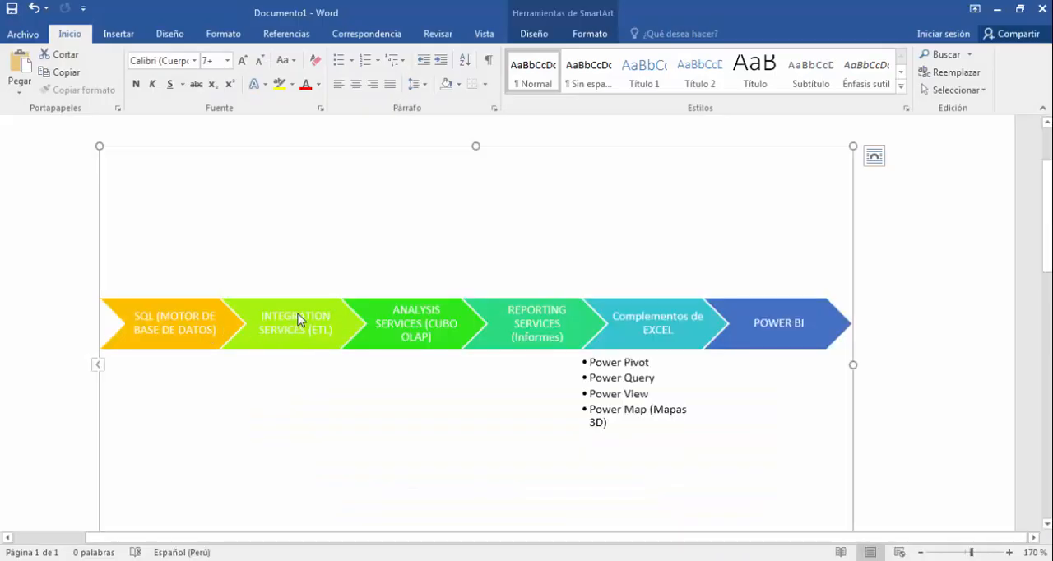
# Name the new Integration Services project ETLProductos and create it in D:\Proyectos\.
pyautogui.click(299, 320)
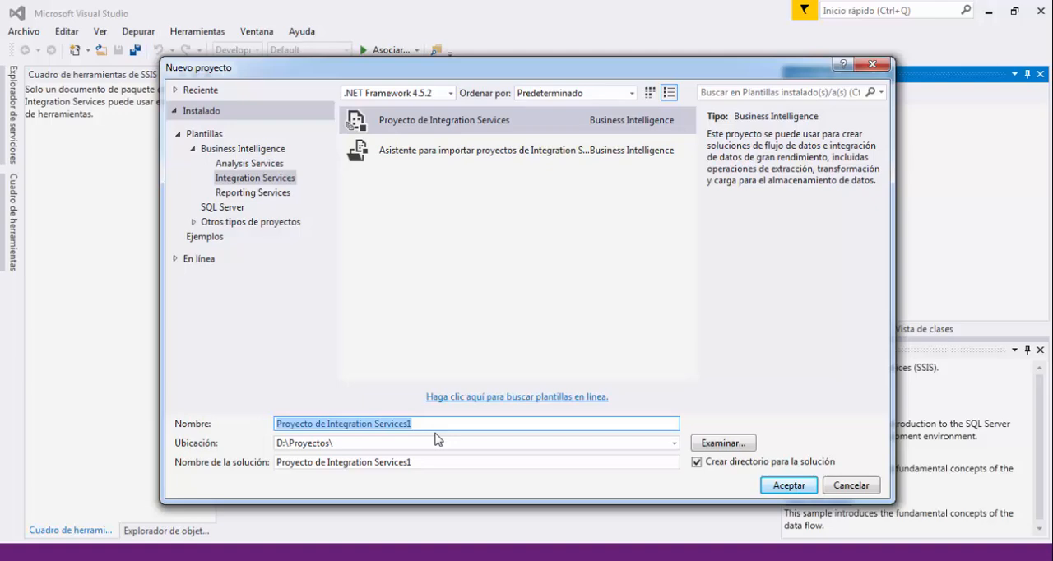
pyautogui.write('ETL')
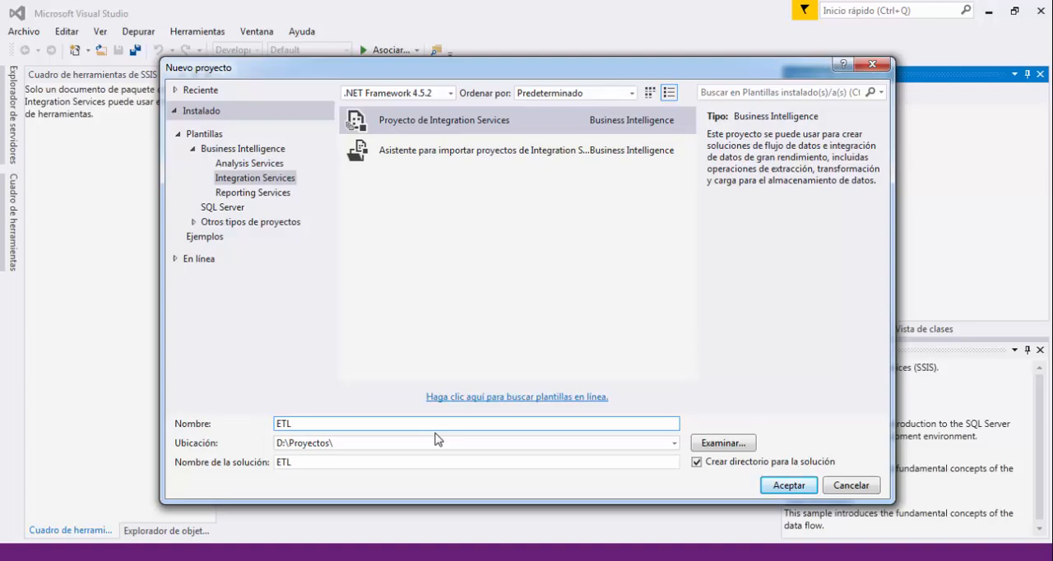
pyautogui.write('Productos')
pyautogui.click(435, 441)
pyautogui.click(439, 444)
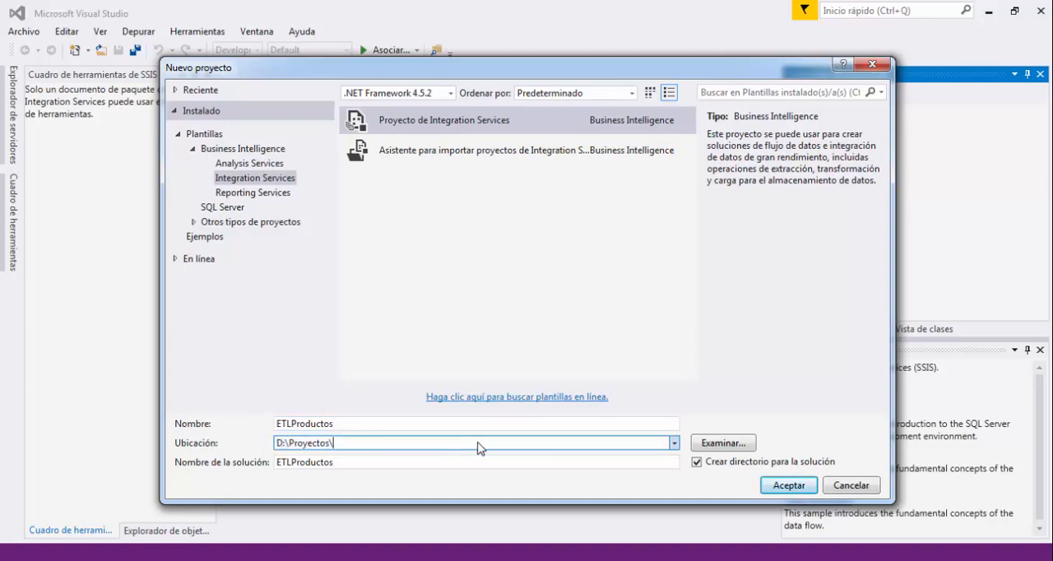
pyautogui.click(778, 489)
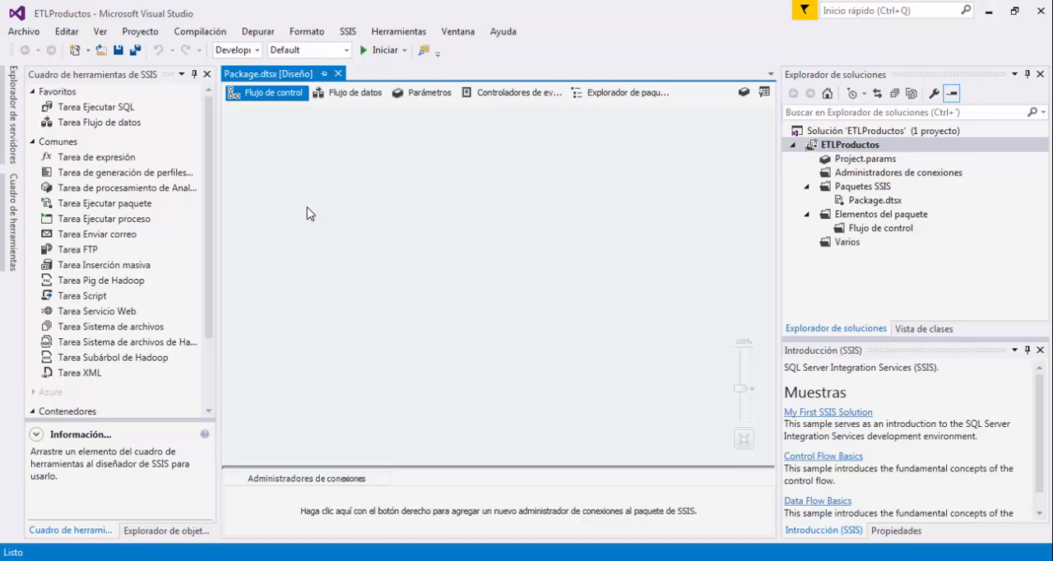
# Add a data flow task (Tarea Flujo de datos) to the package's control flow, near the upper middle of the canvas.
pyautogui.click(117, 123)
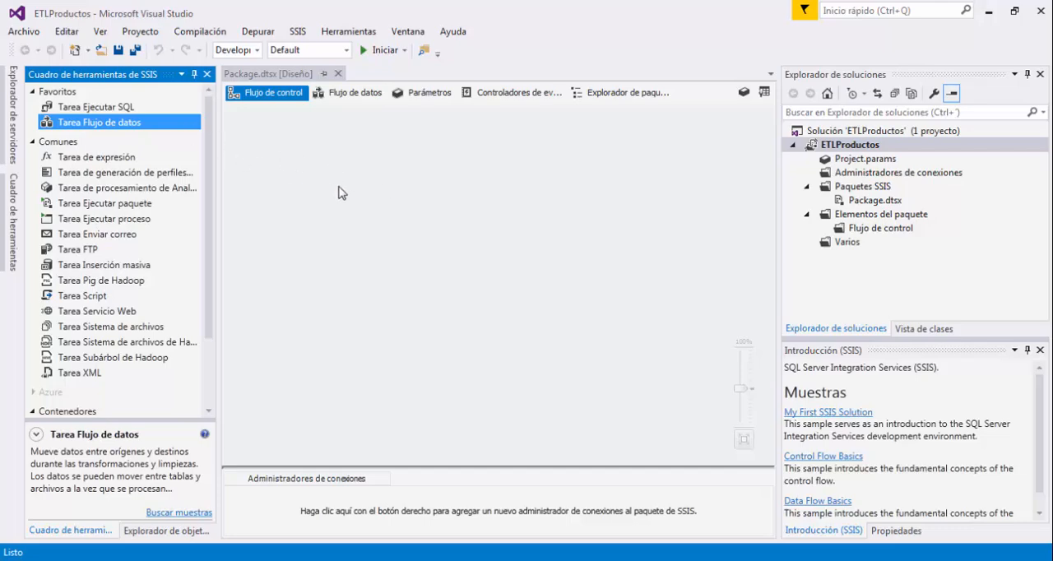
pyautogui.click(475, 225)
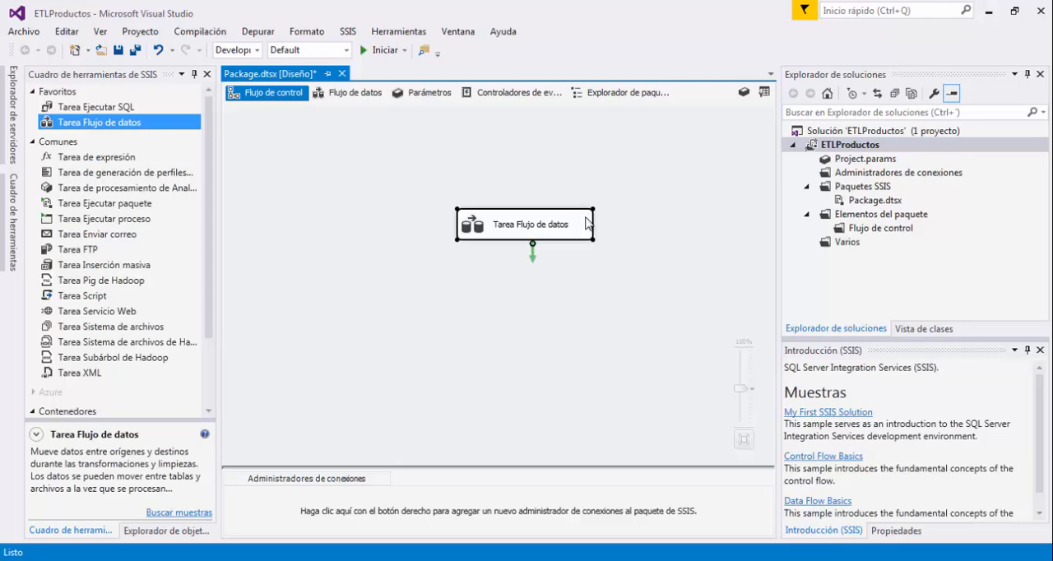
pyautogui.moveTo(587, 223); pyautogui.dragTo(533, 182)
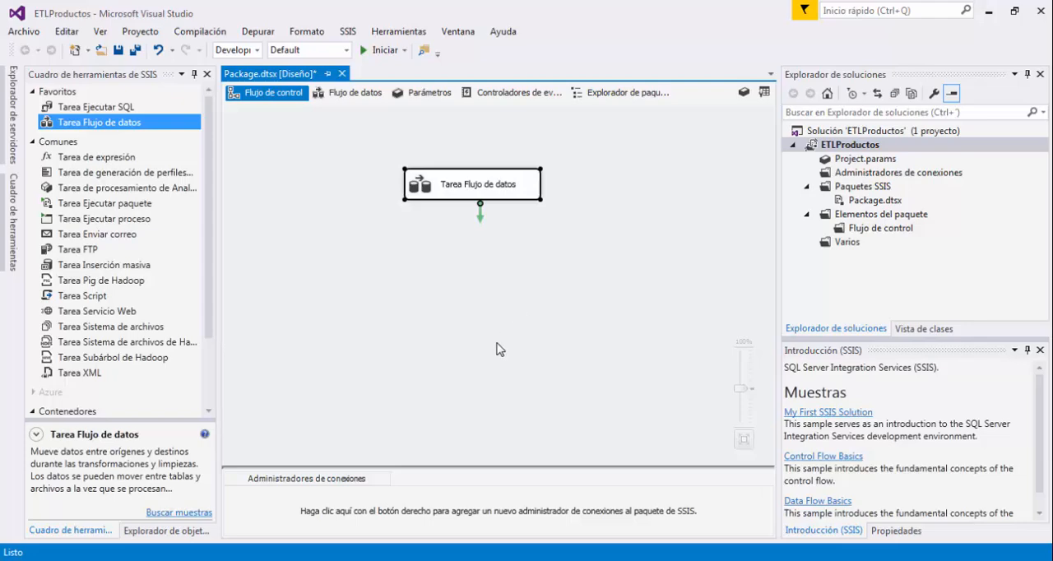
# Examine the connection manager types that can be added to the SSIS package, without adding one.
pyautogui.moveTo(222, 463); pyautogui.dragTo(748, 539)
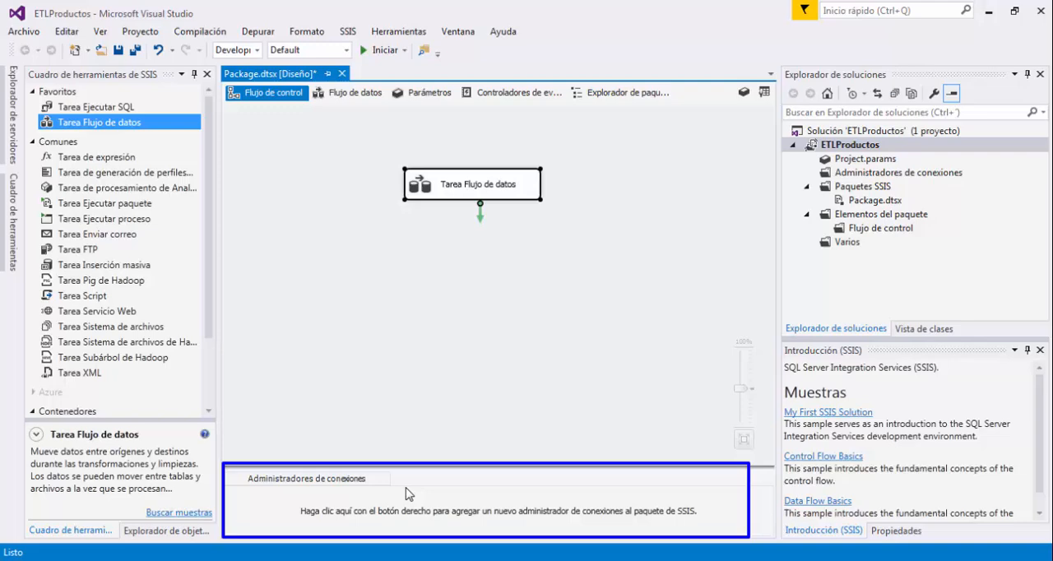
pyautogui.press('Escape')
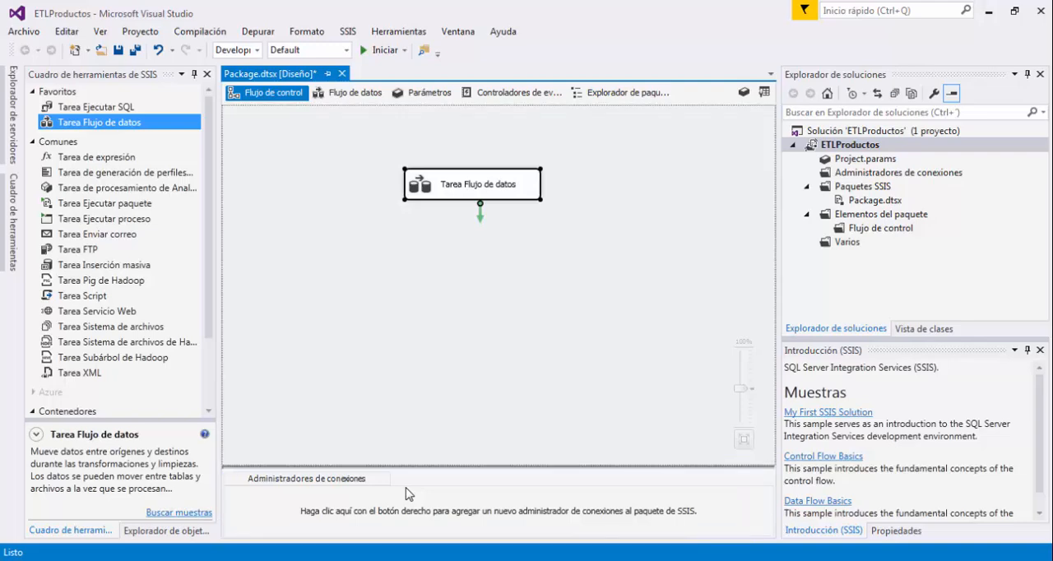
pyautogui.rightClick(340, 508)
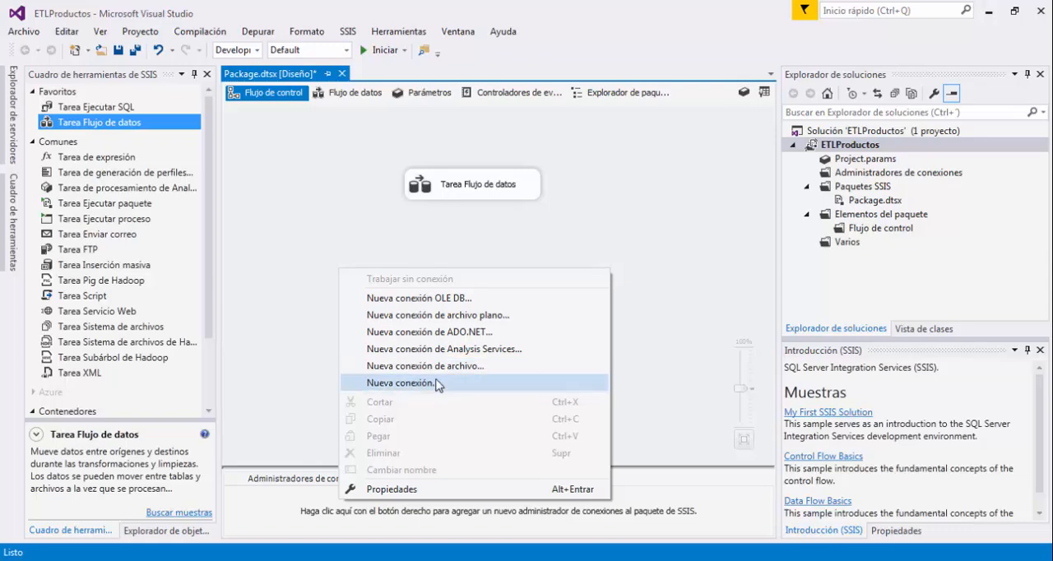
pyautogui.click(402, 383)
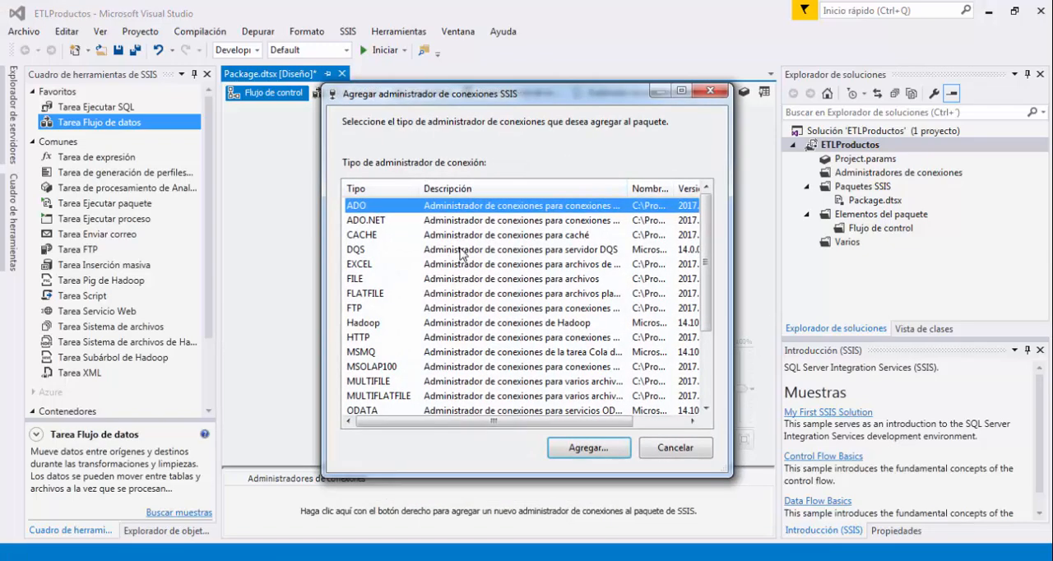
pyautogui.scroll(-3, 520, 305)
pyautogui.scroll(3, 523, 313)
pyautogui.click(709, 91)
# Start a new OLE DB connection manager for the package and open the settings for defining a new data connection.
pyautogui.rightClick(424, 516)
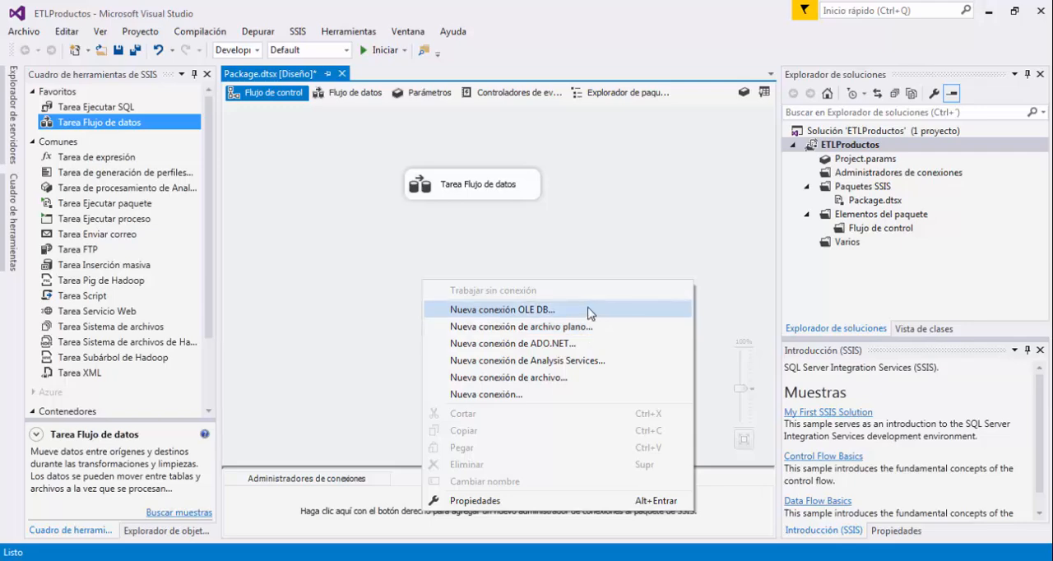
pyautogui.click(547, 310)
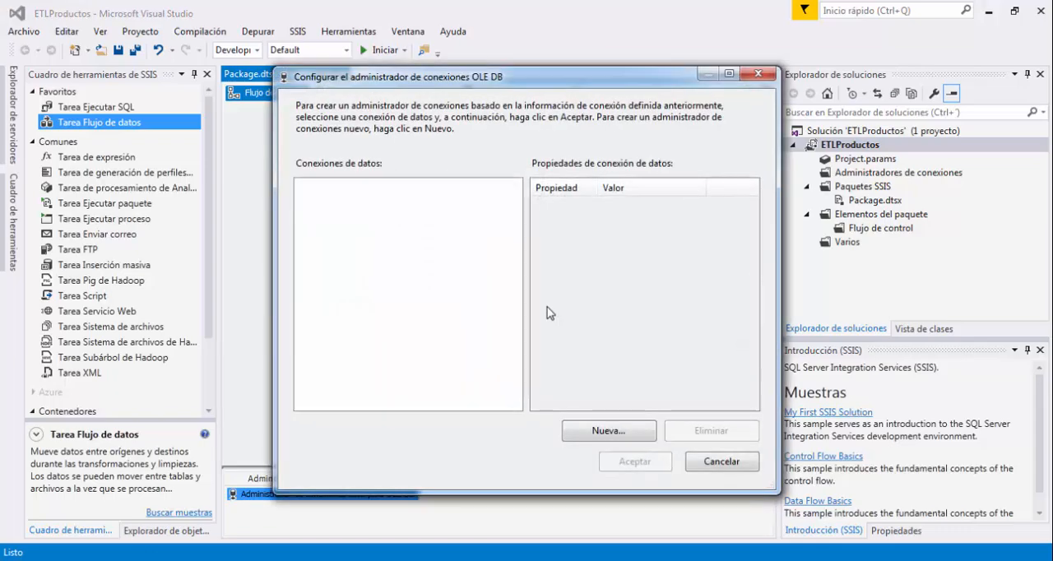
pyautogui.moveTo(383, 83); pyautogui.dragTo(341, 87)
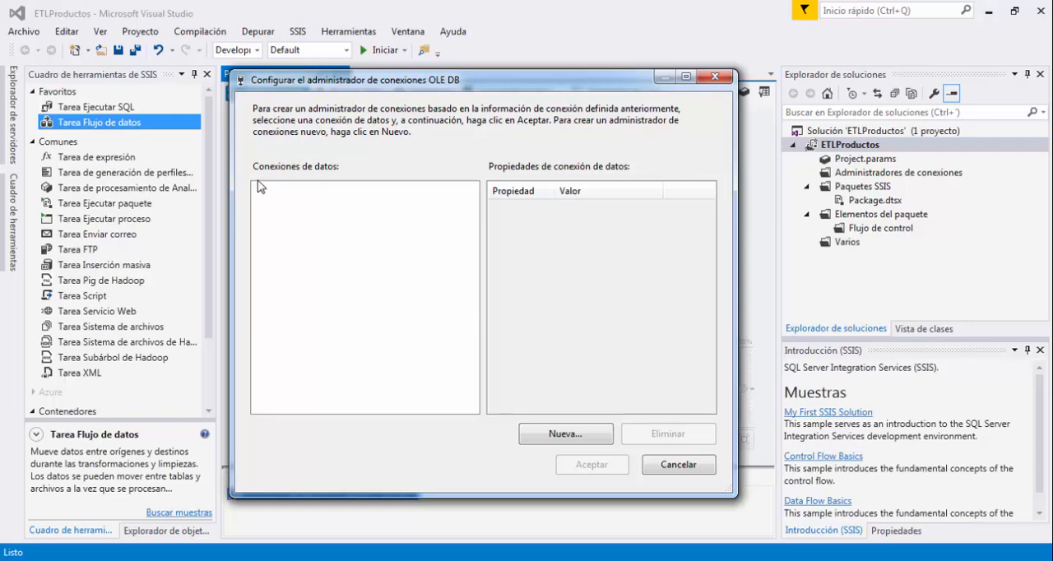
pyautogui.moveTo(252, 153); pyautogui.dragTo(386, 240)
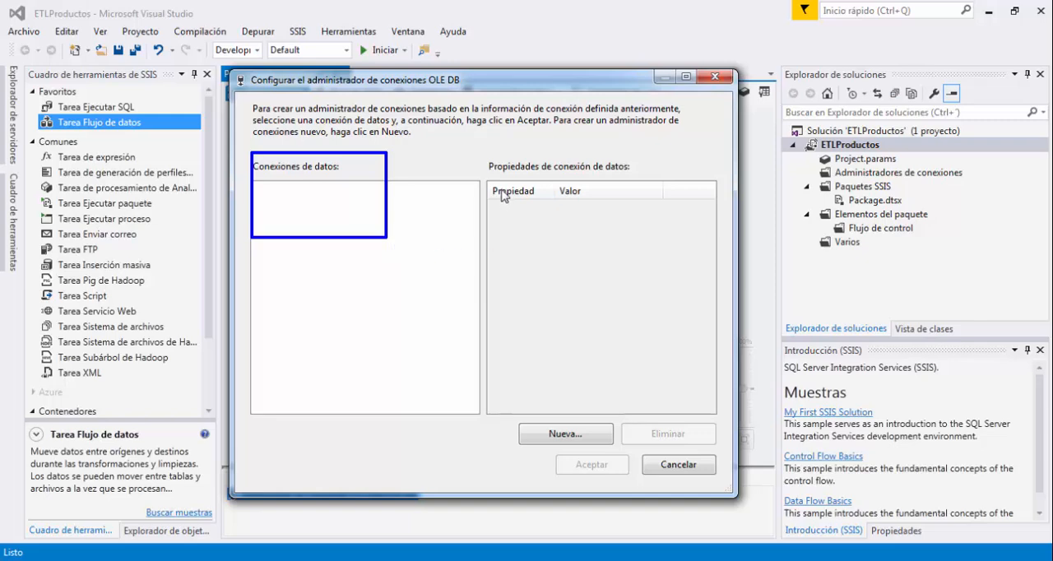
pyautogui.moveTo(482, 155)
pyautogui.mouseDown()
pyautogui.moveTo(673, 255)
pyautogui.moveTo(695, 292)
pyautogui.mouseUp()
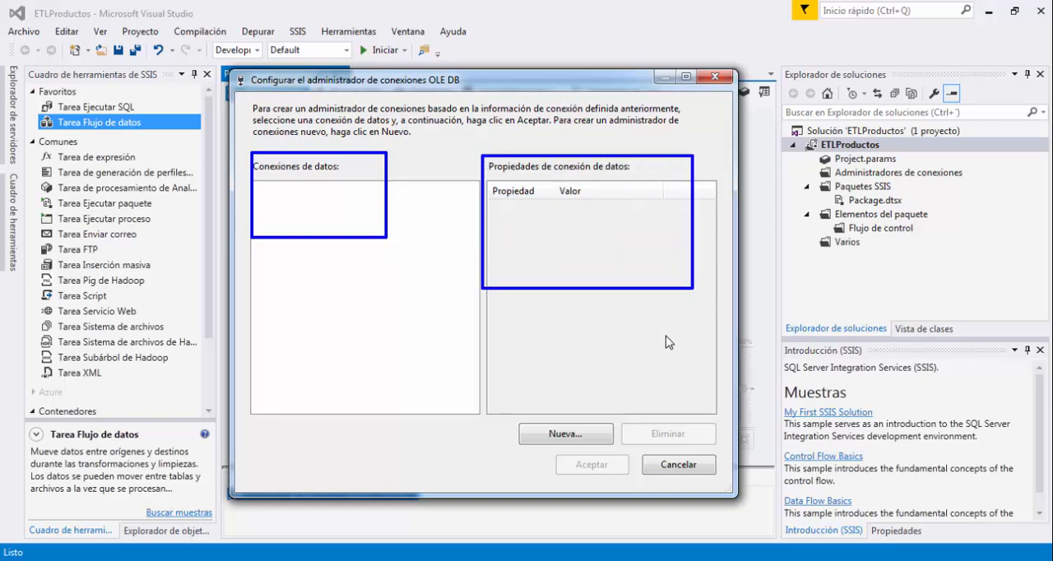
pyautogui.moveTo(515, 413); pyautogui.dragTo(607, 452)
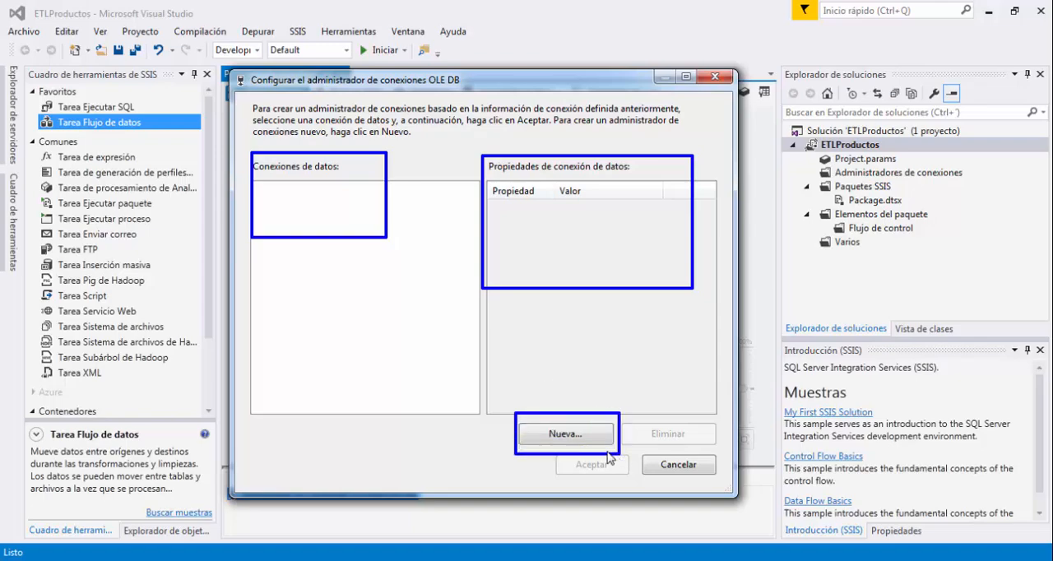
pyautogui.press('Escape')
pyautogui.click(581, 437)
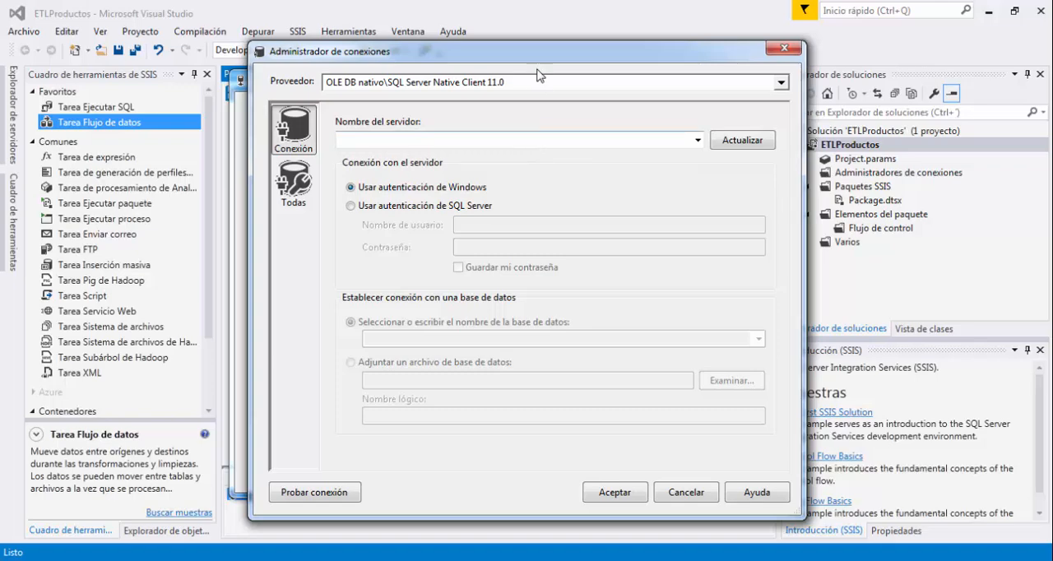
pyautogui.moveTo(522, 57); pyautogui.dragTo(493, 61)
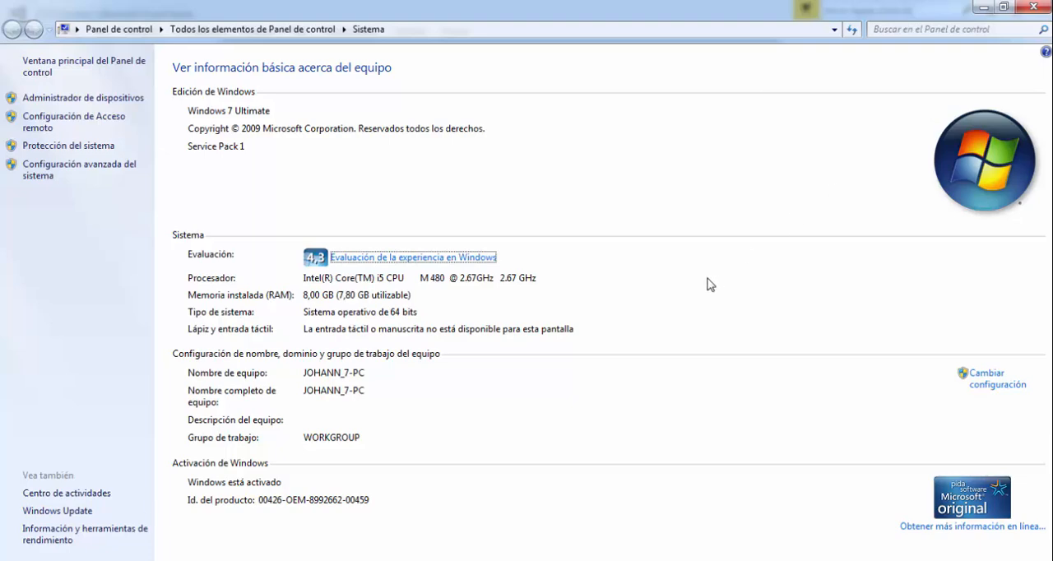
# Close the system information window and enter the computer's name as the server name.
pyautogui.click(1040, 9)
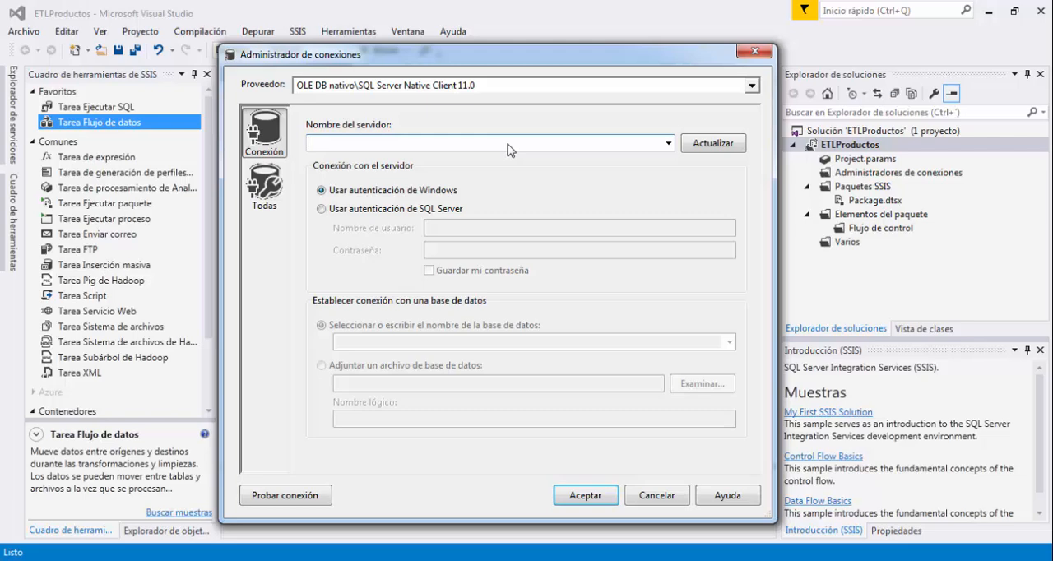
pyautogui.write('JOHANN')
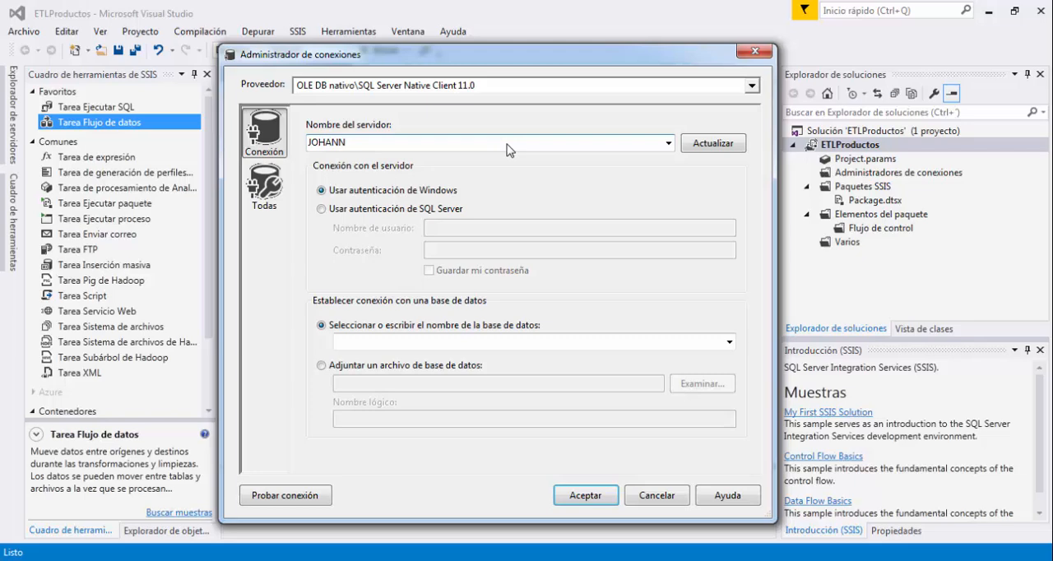
pyautogui.write('_7-PC')
# Replace the server name with a single dot (.) and list the databases available on that server.
pyautogui.hotkey('ctrl', 'a')
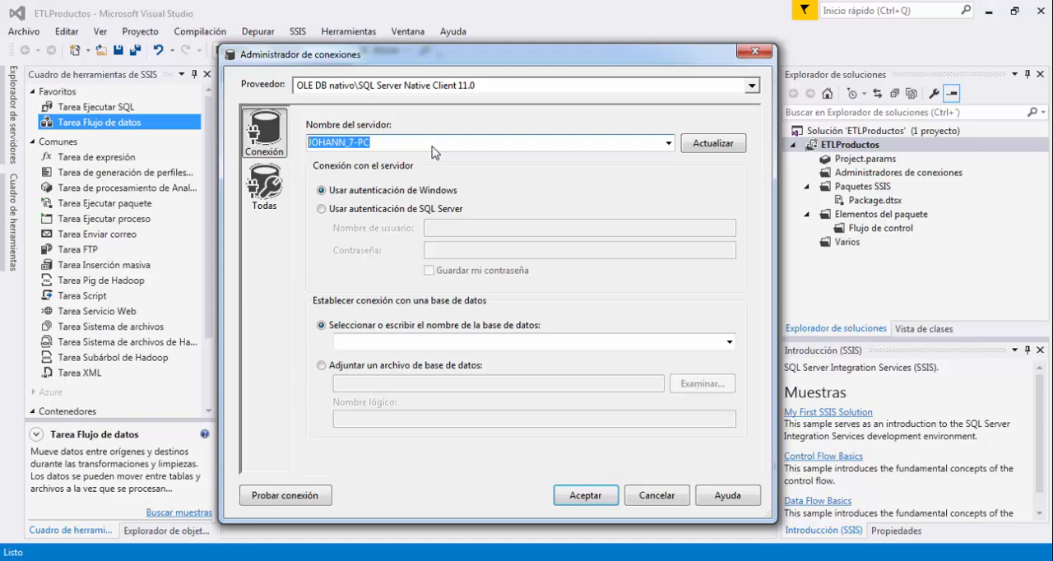
pyautogui.write('.')
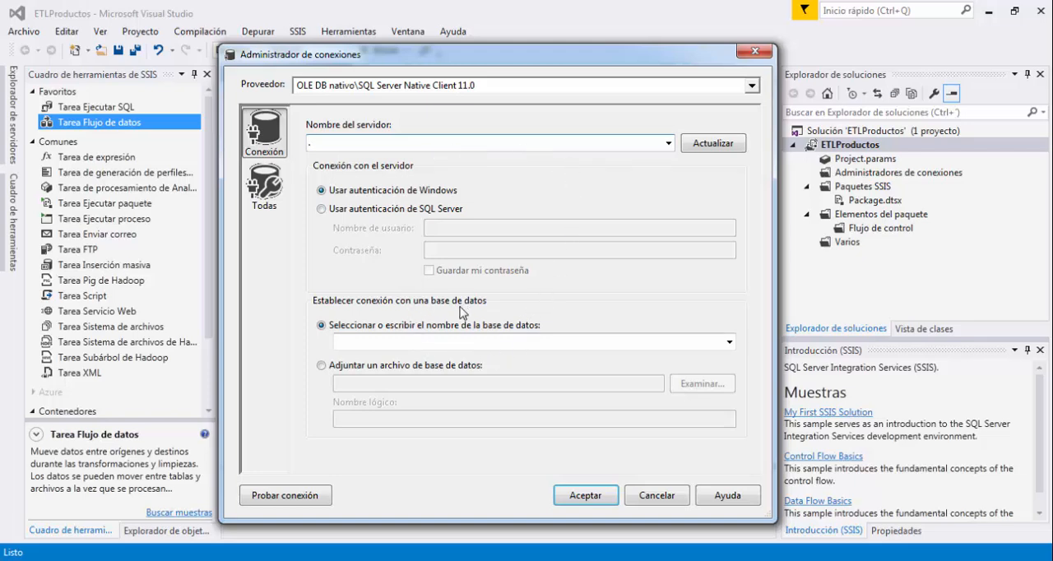
pyautogui.moveTo(304, 287); pyautogui.dragTo(514, 317)
pyautogui.press('Escape')
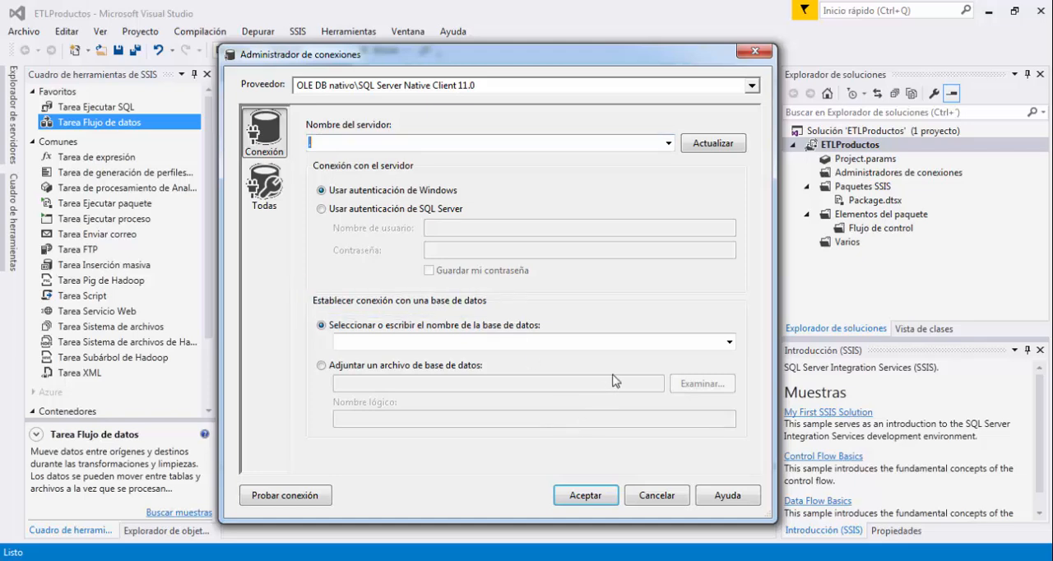
pyautogui.click(729, 342)
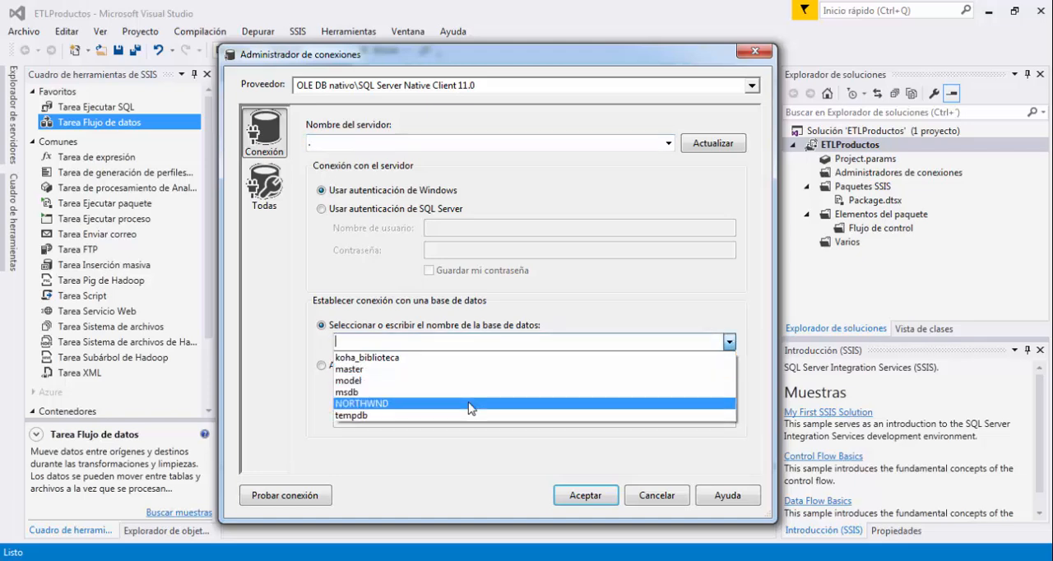
# Look up the computer's full name in the Windows system information and enter it as the connection's server name.
pyautogui.click(458, 146)
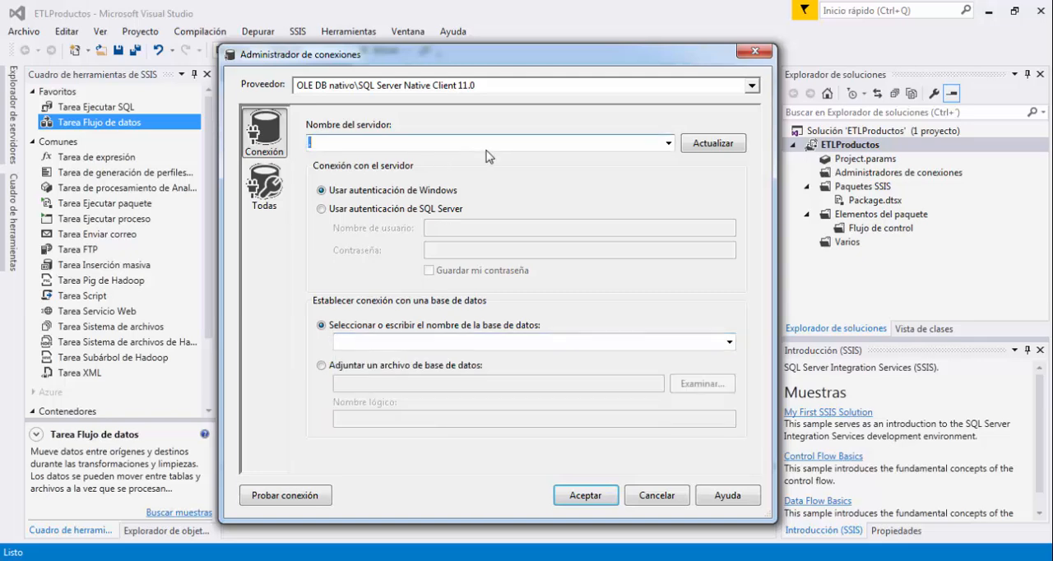
pyautogui.click(667, 144)
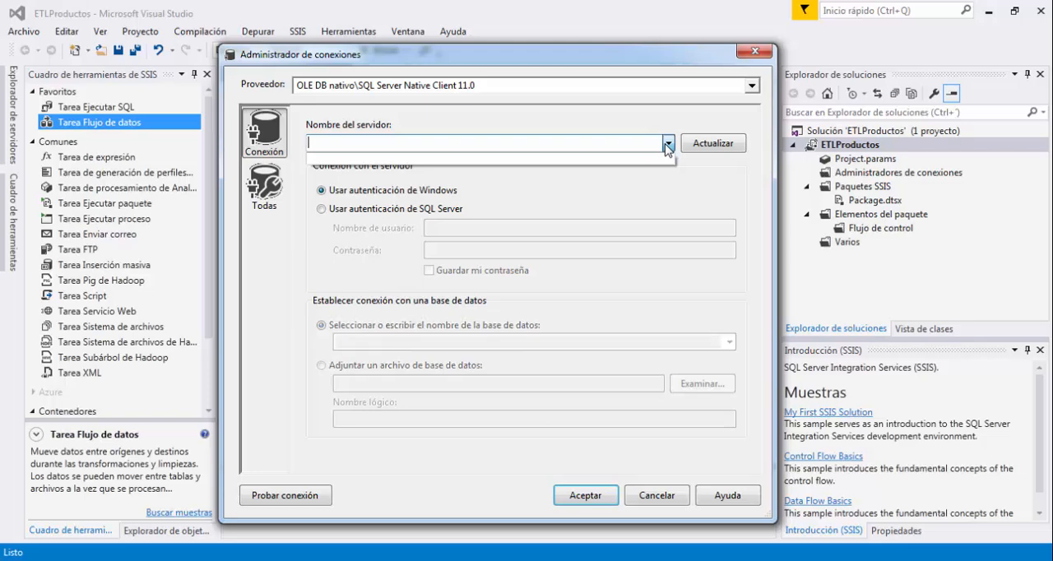
pyautogui.write('JOHANN')
pyautogui.press('super')
pyautogui.press('super')
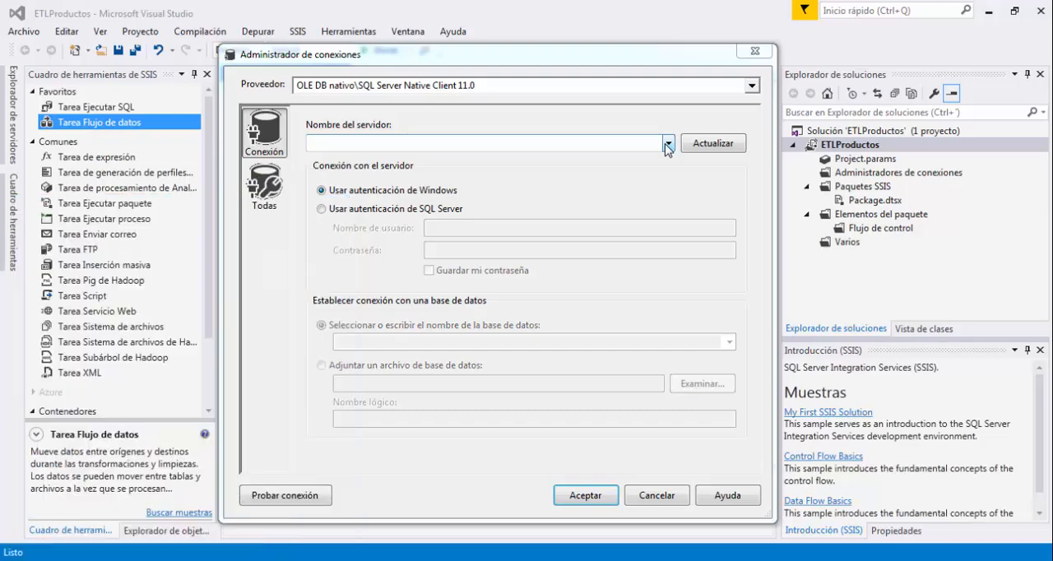
pyautogui.press('super+Pause')
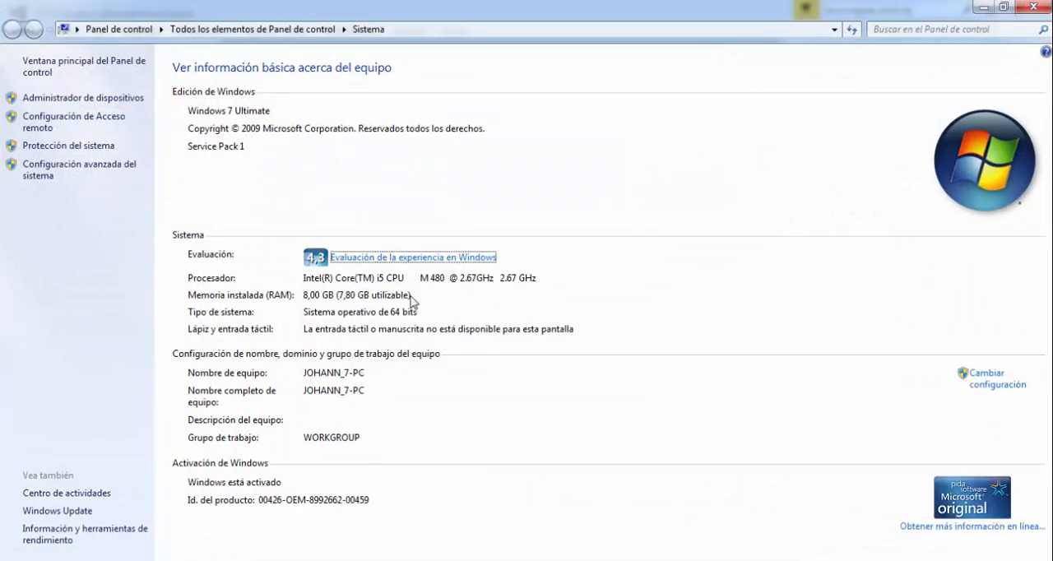
pyautogui.click(1040, 5)
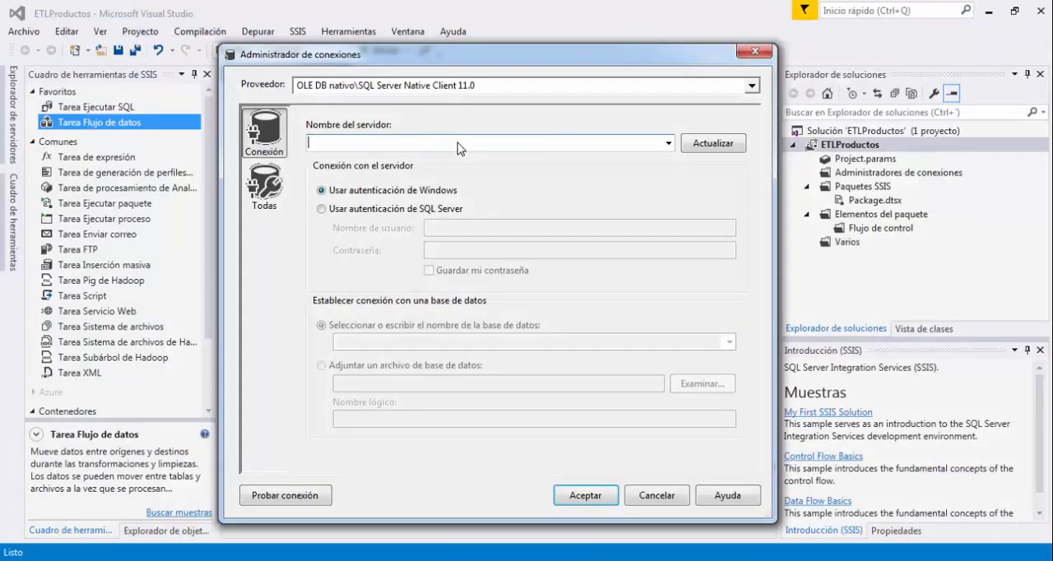
pyautogui.write('JOHANN_')
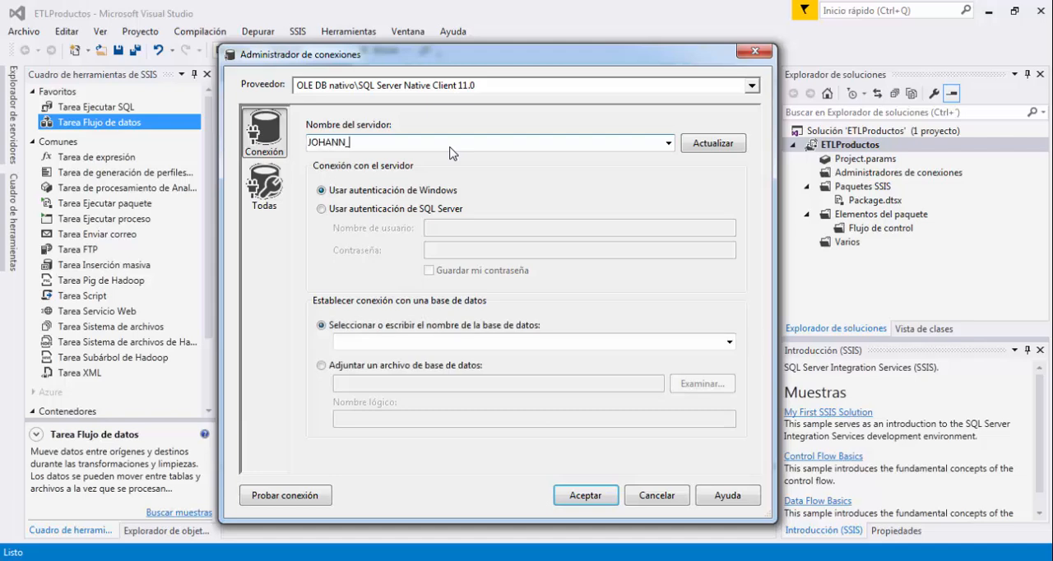
pyautogui.write('7-PC')
# List the server's databases and choose NORTHWND as the database for the connection.
pyautogui.click(729, 341)
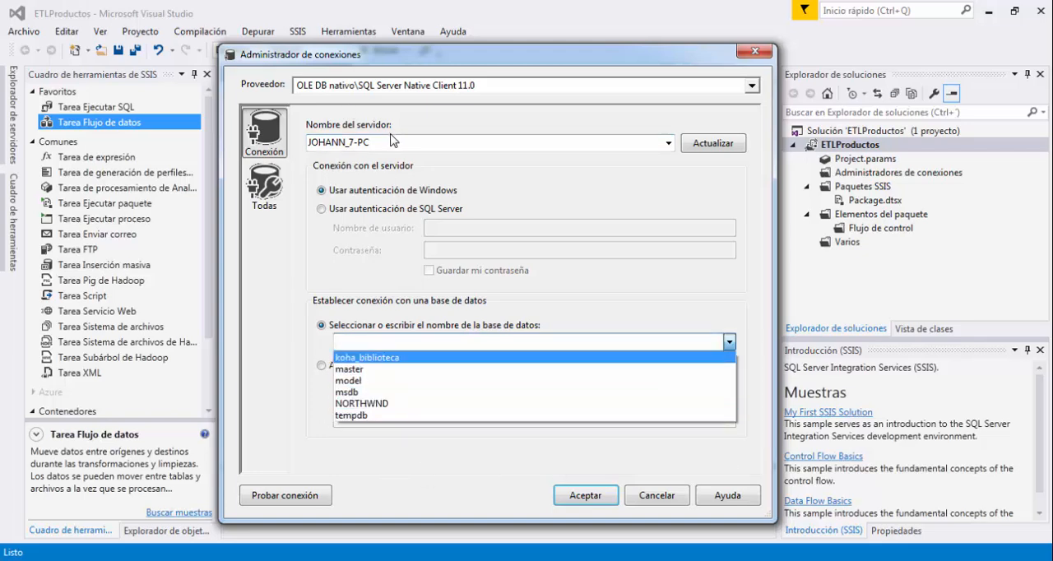
pyautogui.click(440, 145)
pyautogui.click(439, 148)
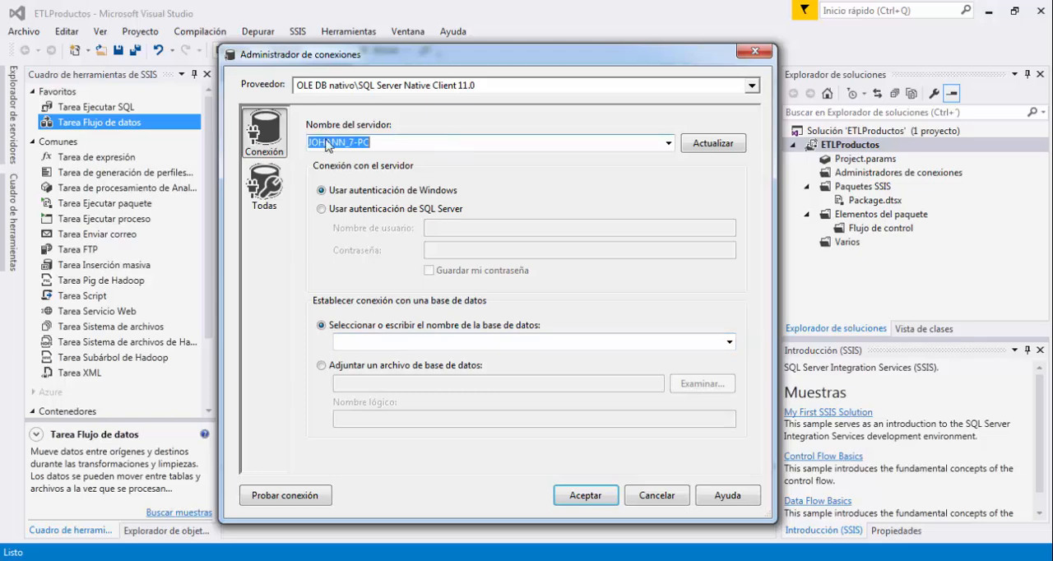
pyautogui.click(458, 143)
pyautogui.moveTo(499, 140); pyautogui.dragTo(251, 141)
pyautogui.click(729, 342)
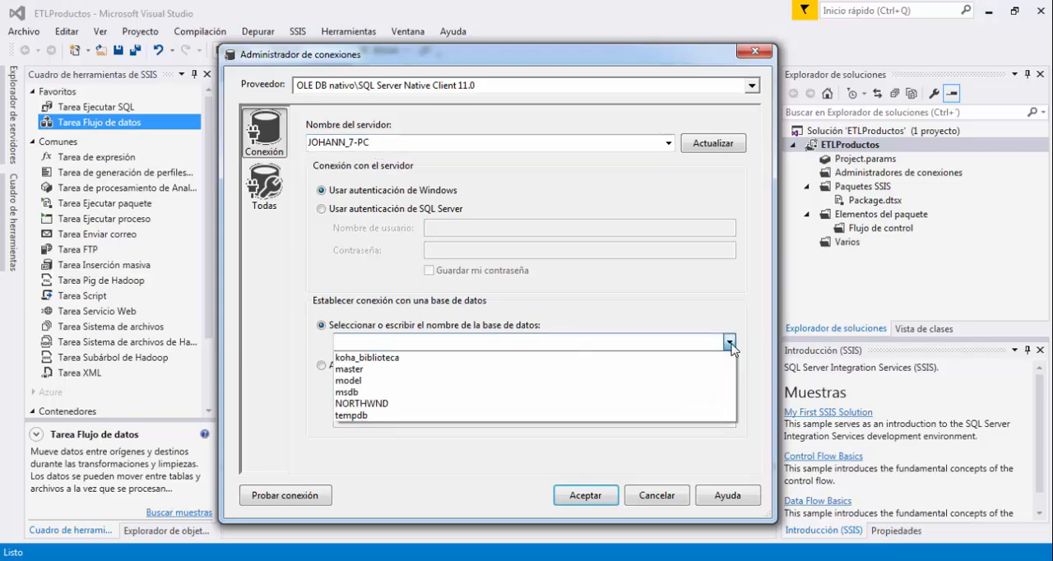
pyautogui.click(730, 345)
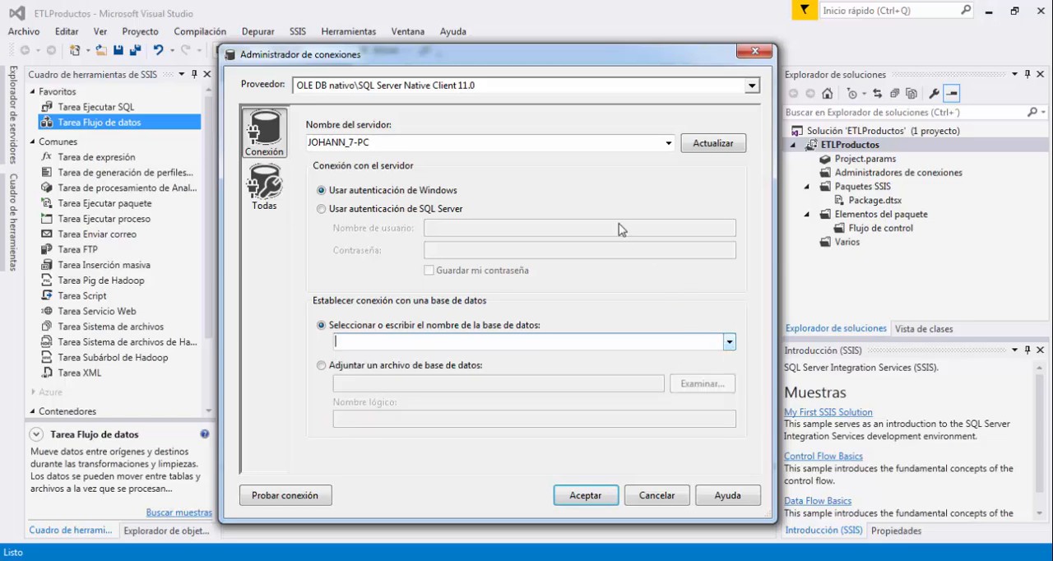
pyautogui.click(731, 342)
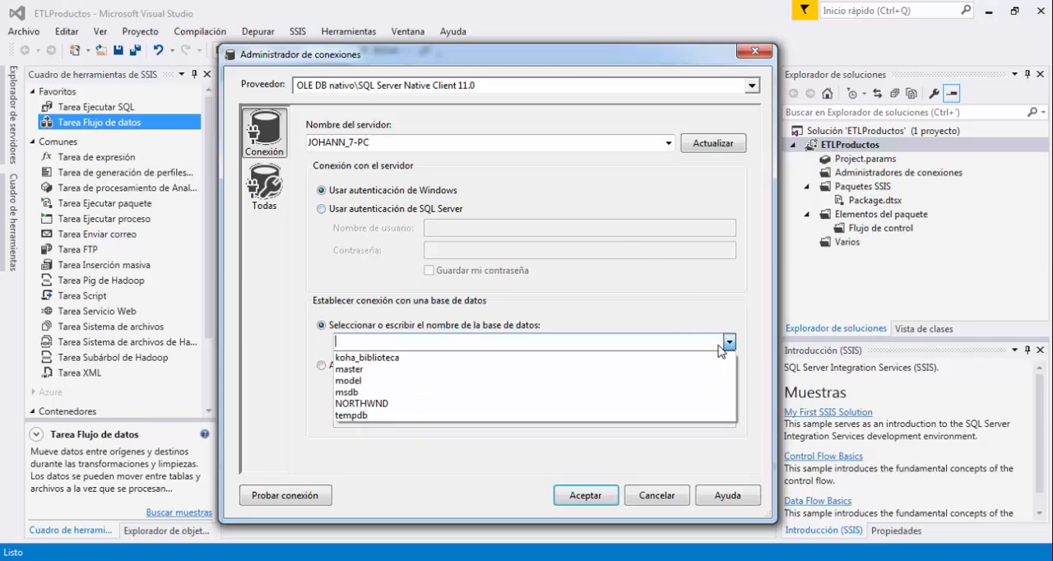
pyautogui.click(404, 403)
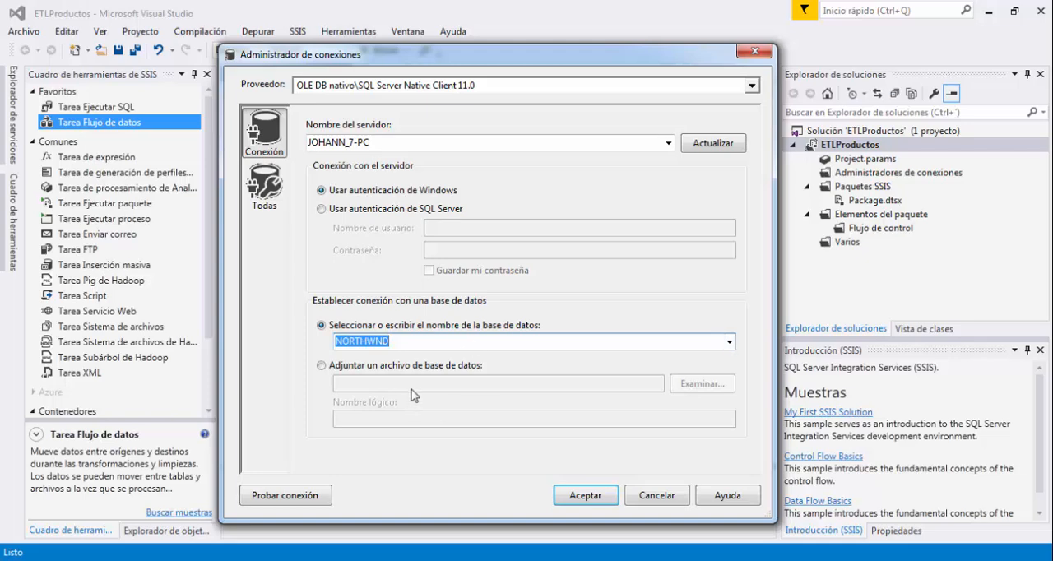
# Test the NORTHWND connection with Windows authentication and accept the new data connection.
pyautogui.click(407, 212)
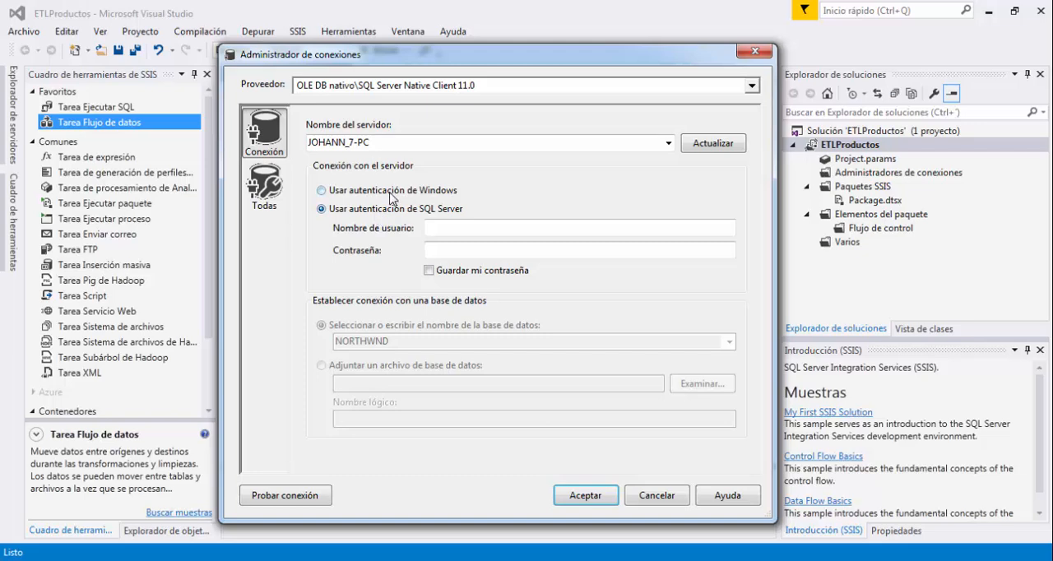
pyautogui.click(392, 194)
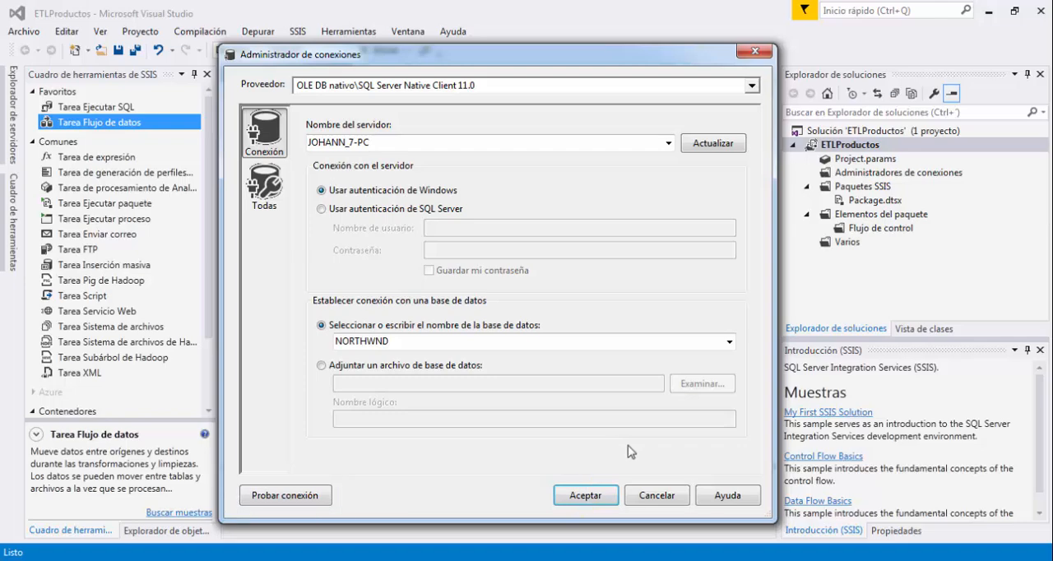
pyautogui.click(308, 505)
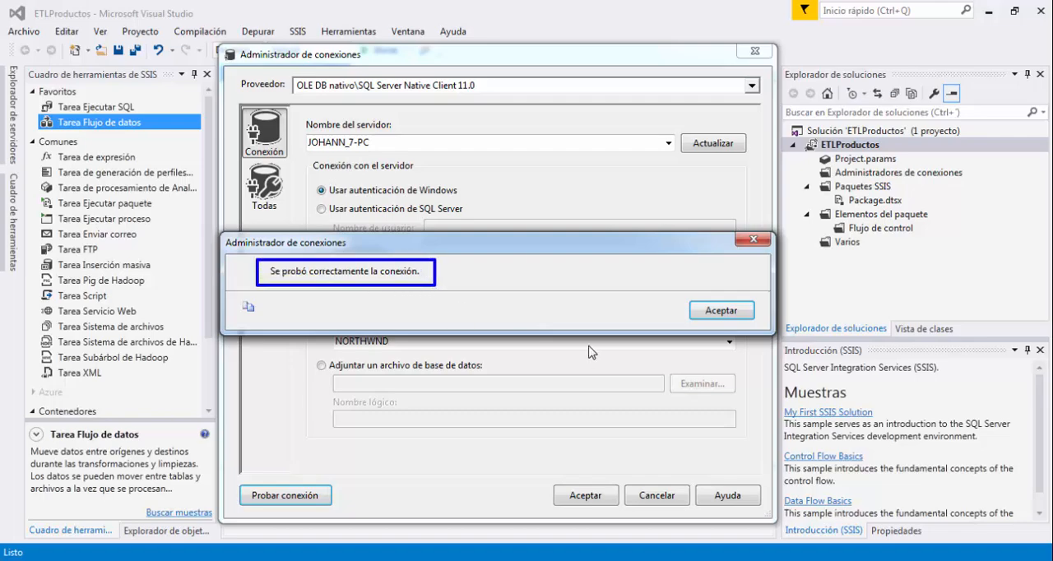
pyautogui.click(713, 313)
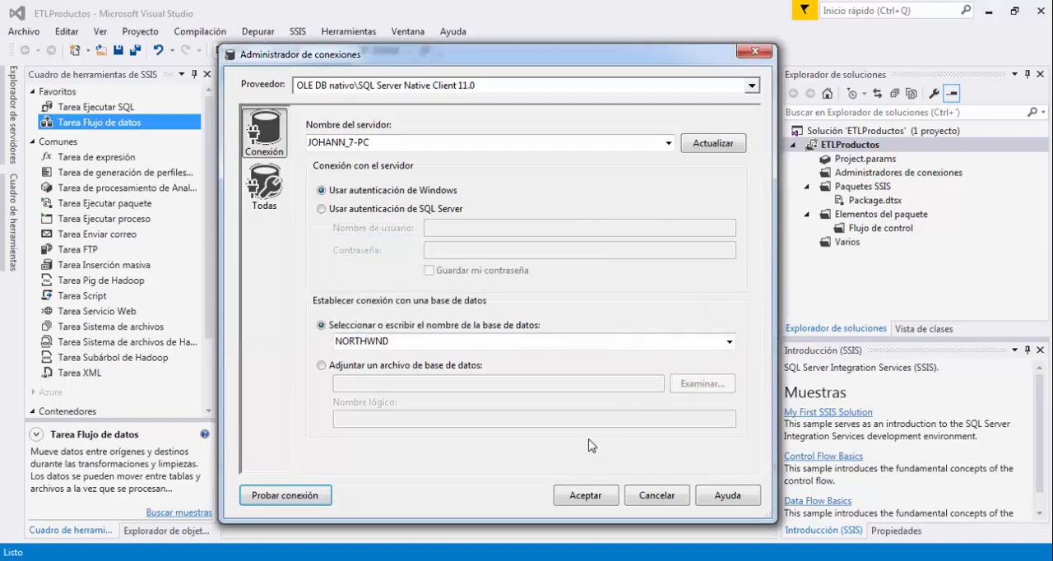
pyautogui.click(581, 498)
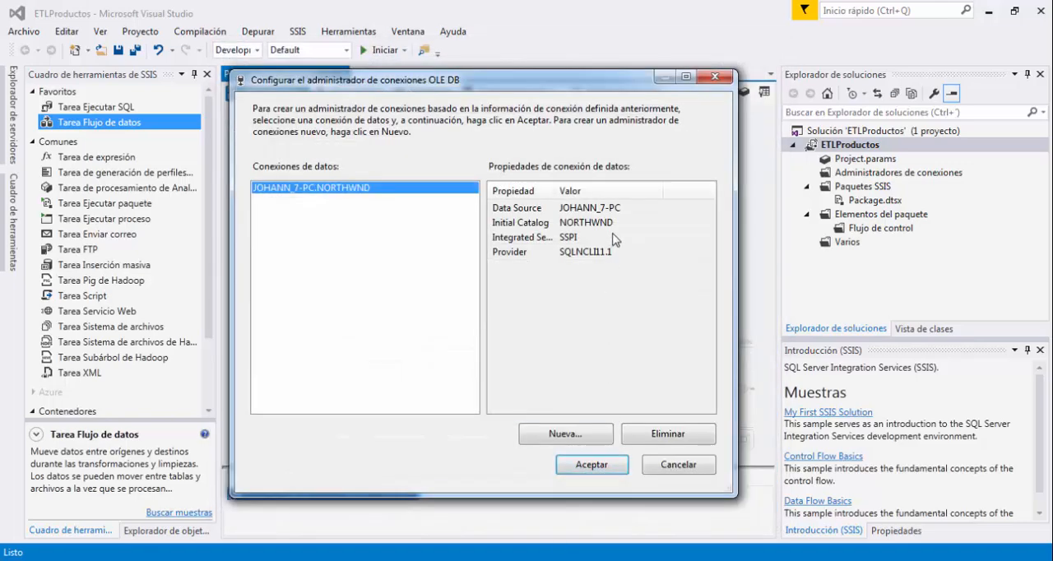
# Widen the property name column and review the properties and entry of the NORTHWND data connection.
pyautogui.moveTo(557, 195); pyautogui.dragTo(581, 200)
pyautogui.click(568, 207)
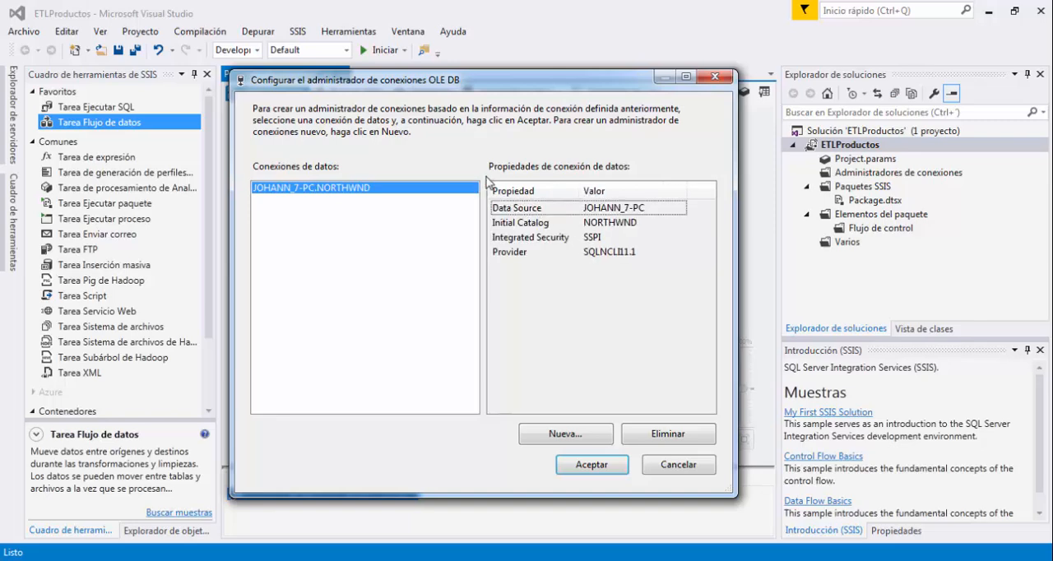
pyautogui.moveTo(485, 175); pyautogui.dragTo(652, 270)
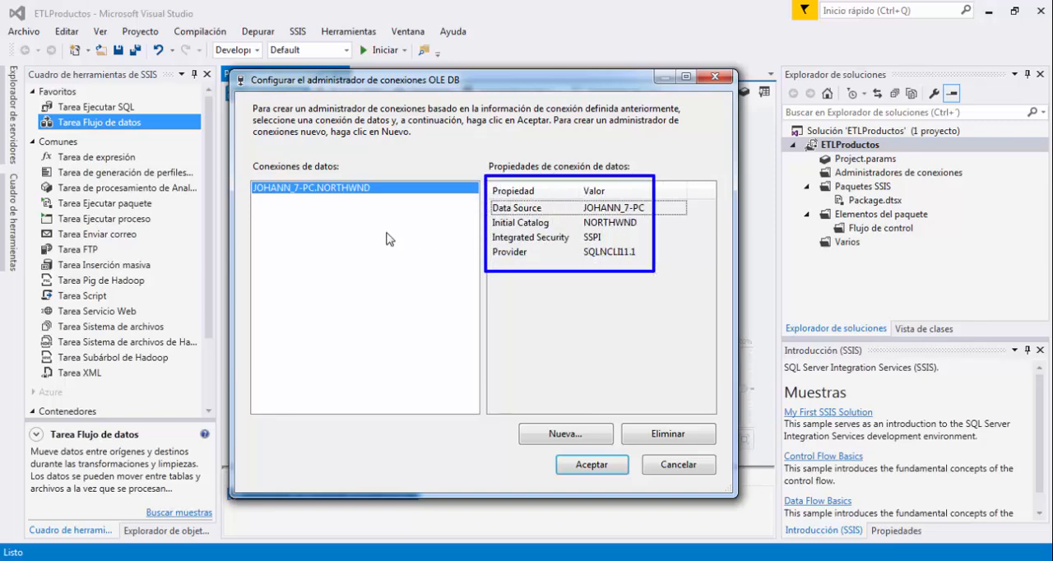
pyautogui.press('Escape')
pyautogui.moveTo(244, 170)
pyautogui.mouseDown()
pyautogui.moveTo(311, 198)
pyautogui.moveTo(398, 204)
pyautogui.mouseUp()
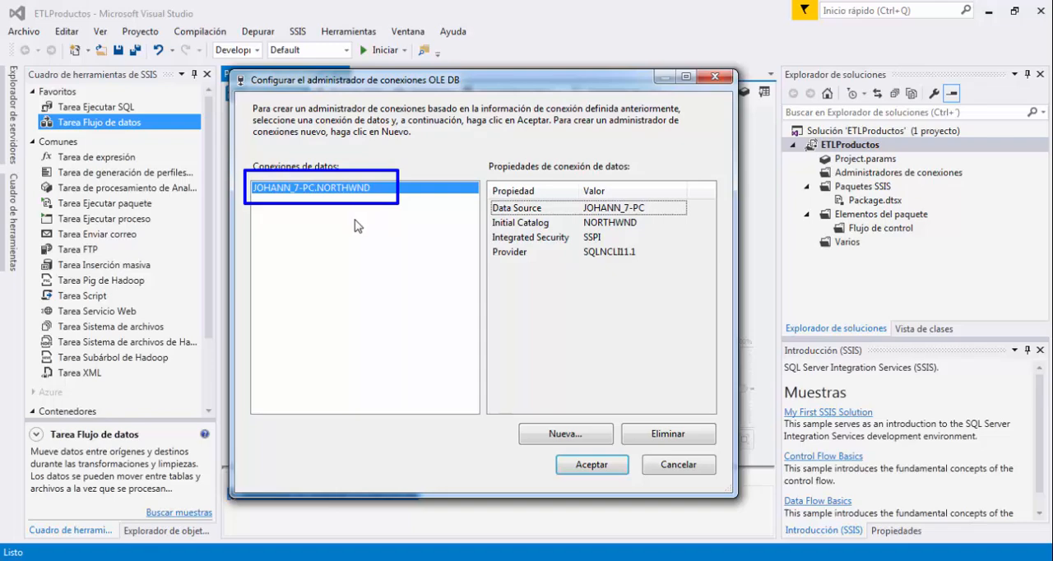
pyautogui.press('Escape')
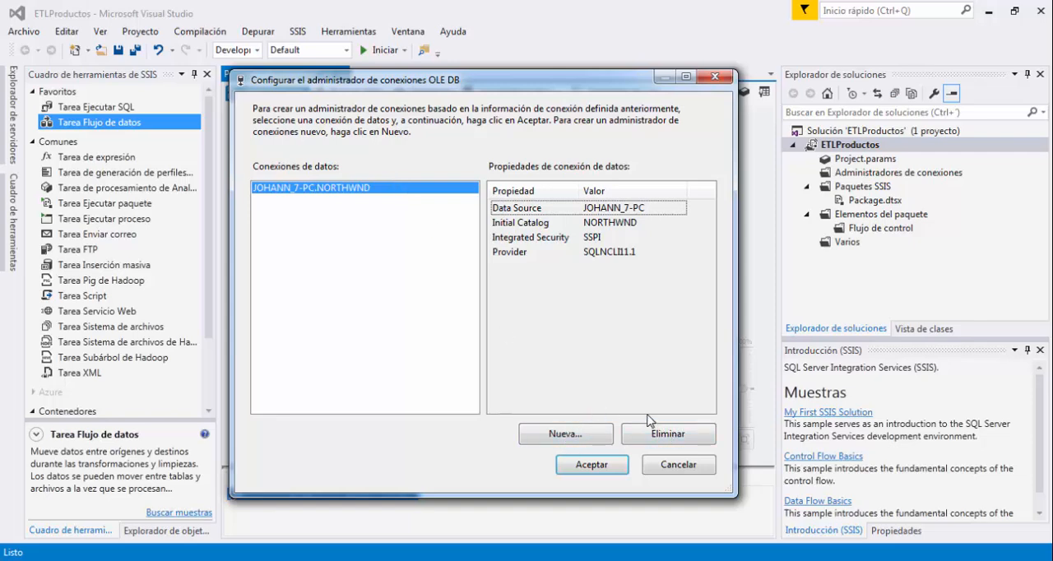
# Accept the NORTHWND connection to add it to the package's connection managers.
pyautogui.click(595, 465)
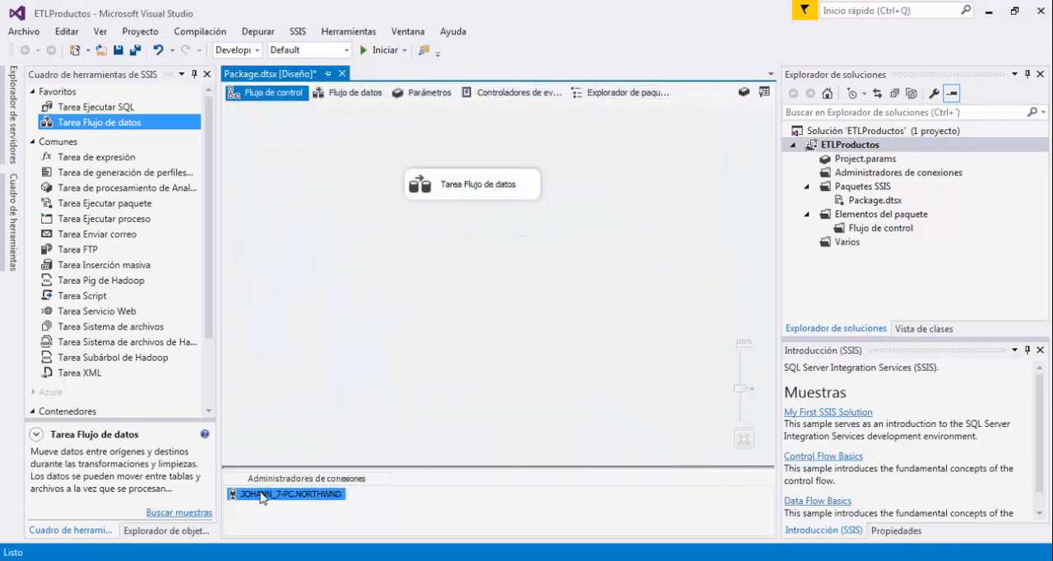
pyautogui.click(559, 504)
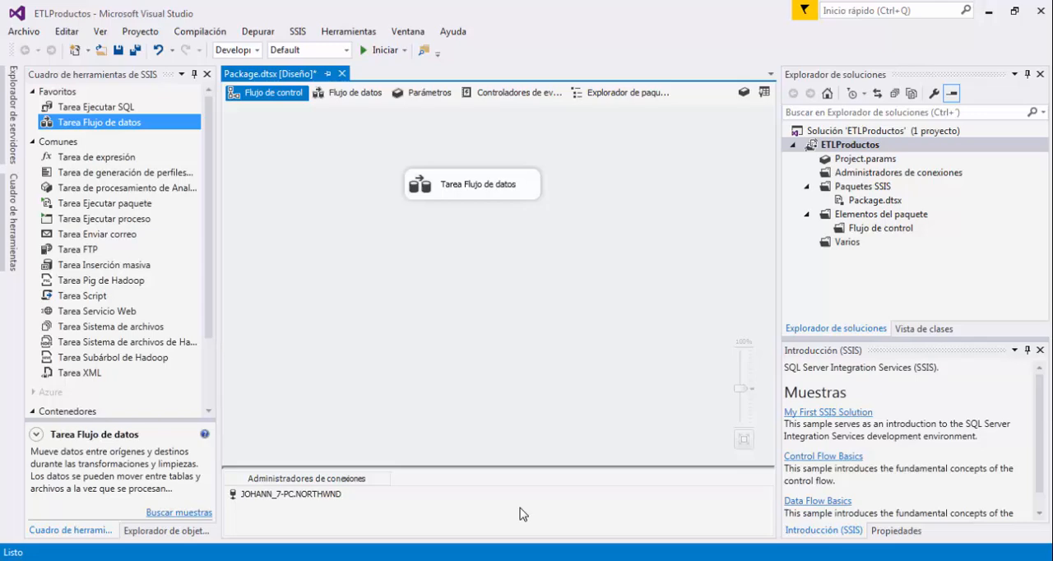
# Switch to Word to view the INTEGRATION SERVICES (ETL) stage of the diagram, return to Visual Studio and dismiss the software update notification.
pyautogui.click(352, 560)
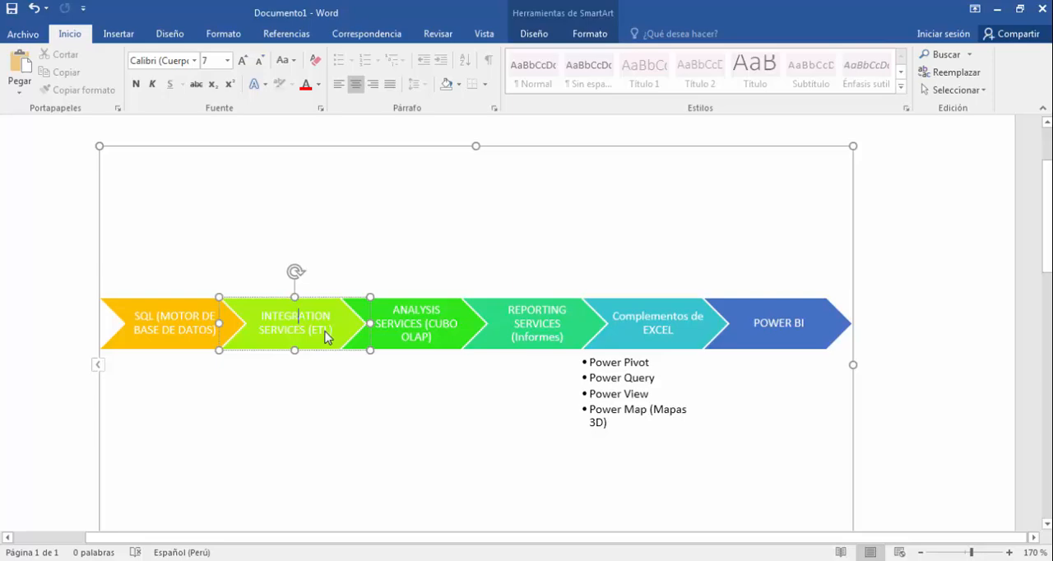
pyautogui.doubleClick(327, 336)
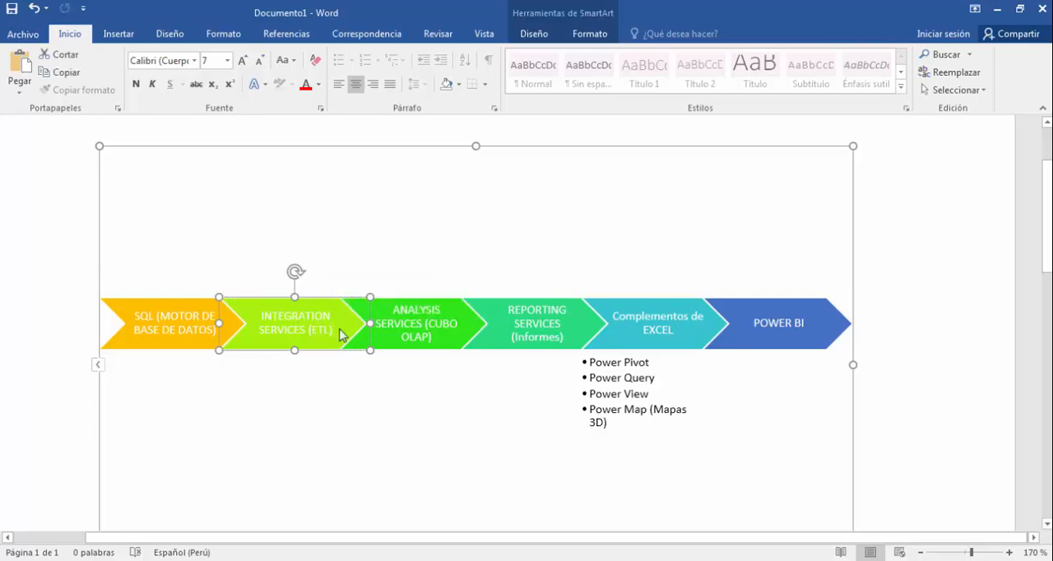
pyautogui.hotkey('alt', 'Tab')
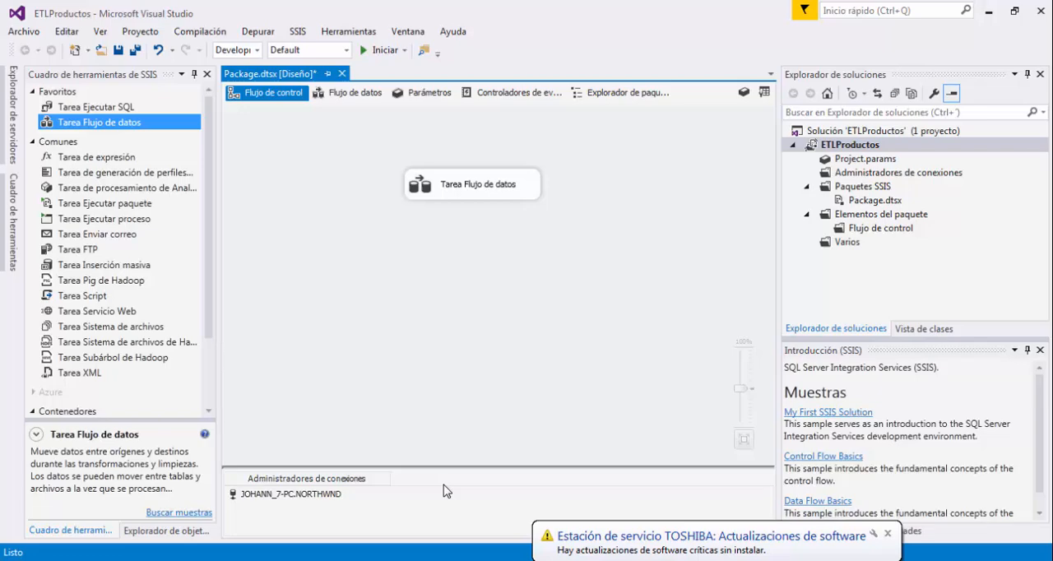
pyautogui.click(888, 533)
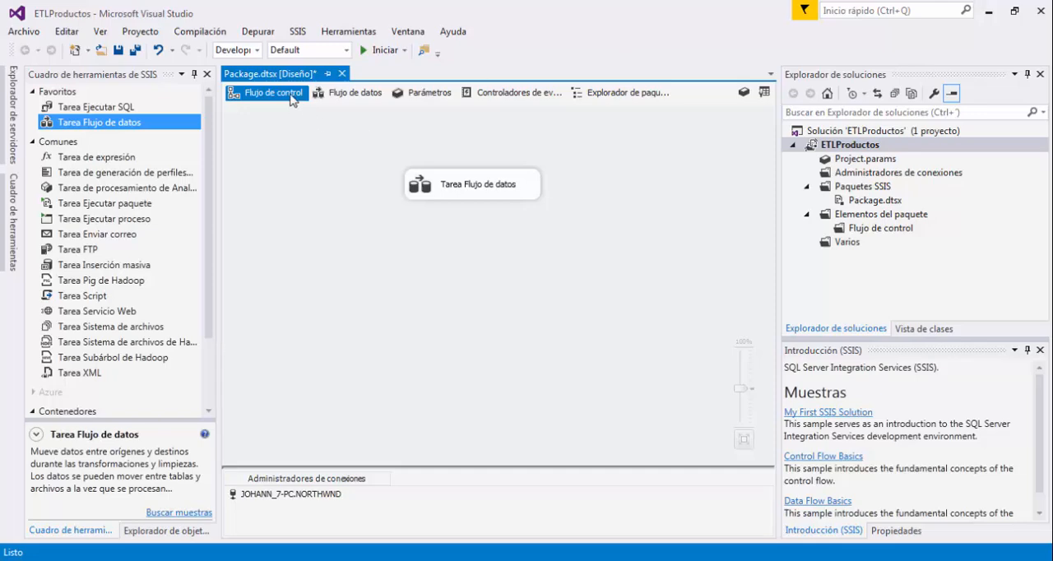
# Reposition the Tarea Flujo de datos on the control flow canvas and open its data flow design.
pyautogui.moveTo(436, 176); pyautogui.dragTo(441, 183)
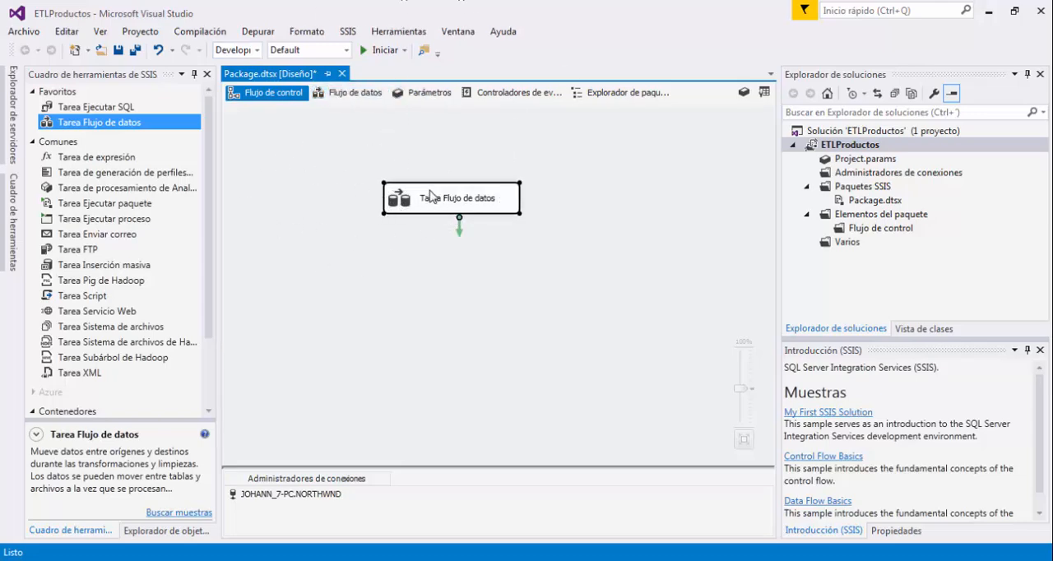
pyautogui.click(369, 105)
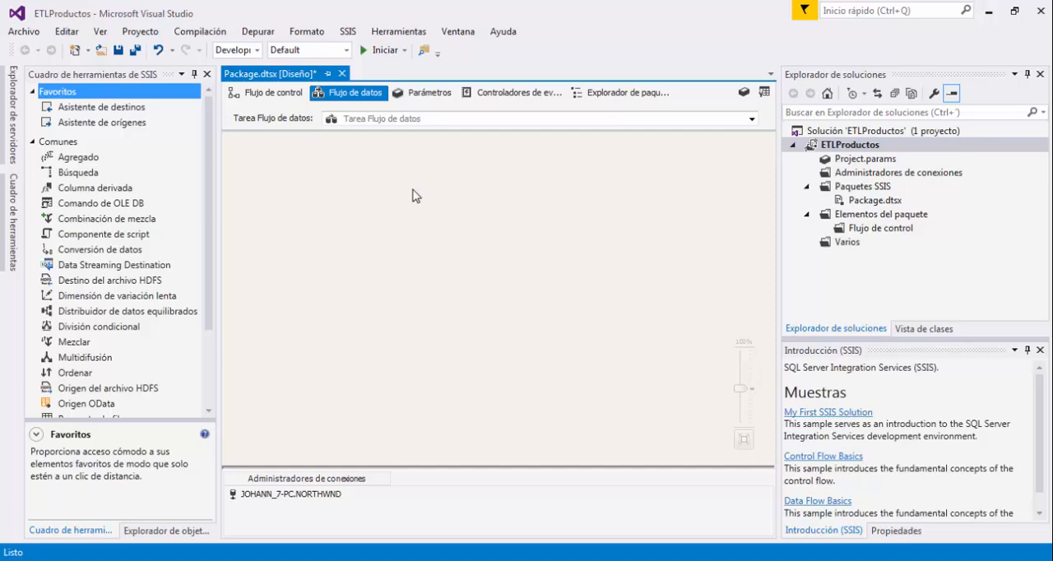
# Examine the Asistente de orígenes and the components grouped under Otros orígenes in the SSIS toolbox.
pyautogui.click(116, 123)
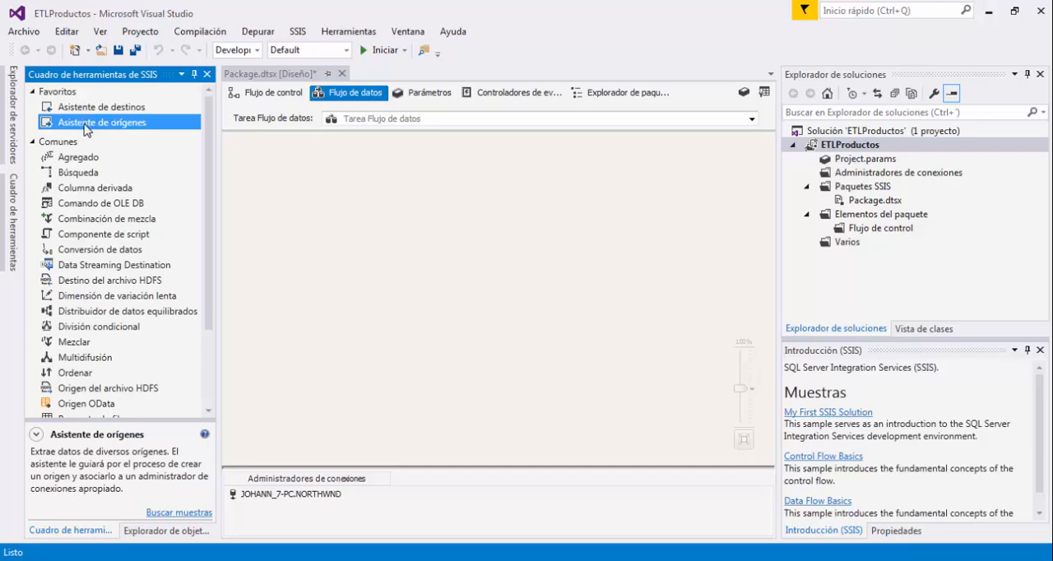
pyautogui.scroll(-2, 118, 215)
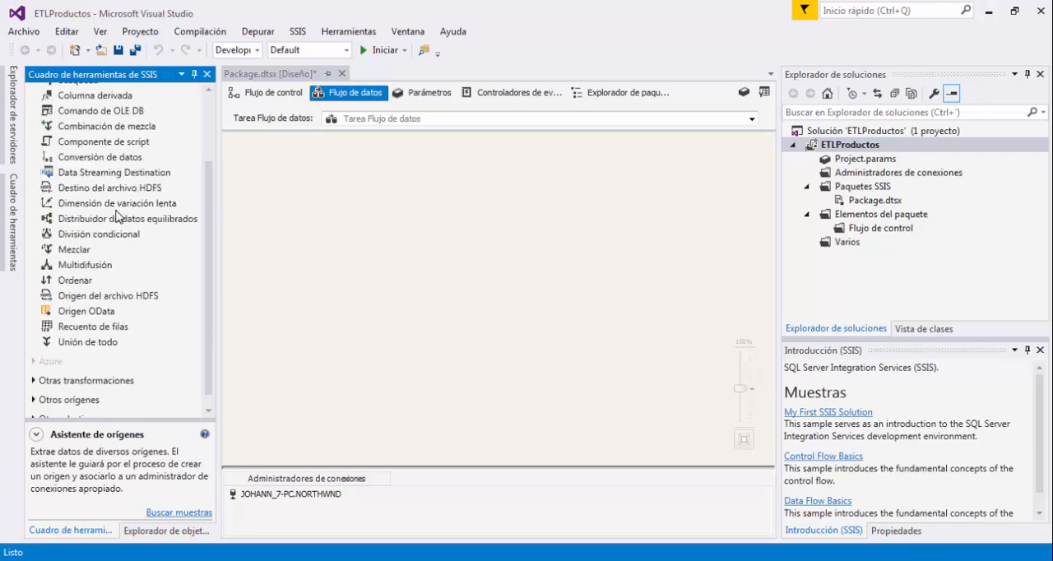
pyautogui.scroll(-1, 117, 216)
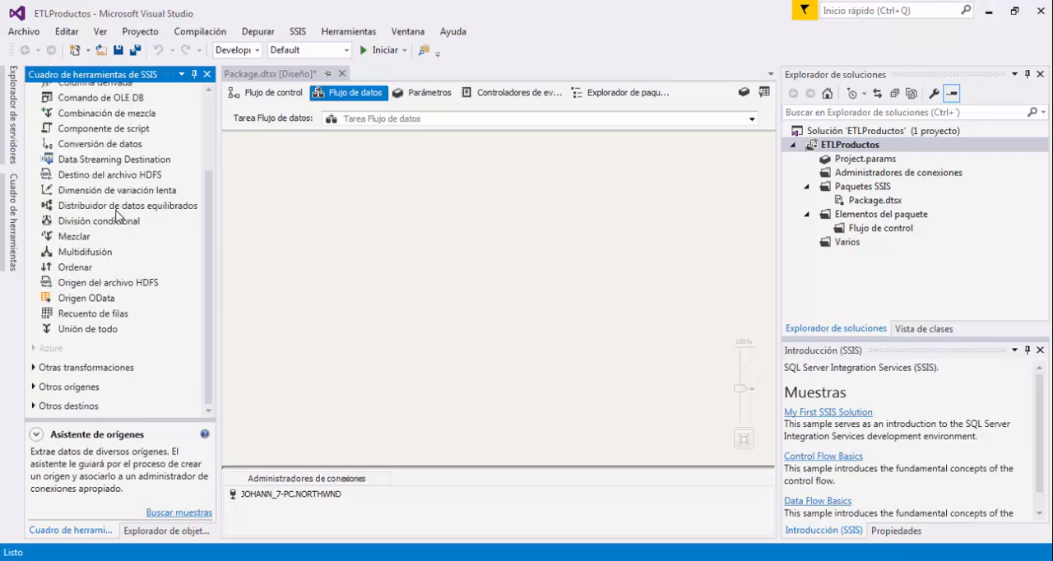
pyautogui.click(35, 387)
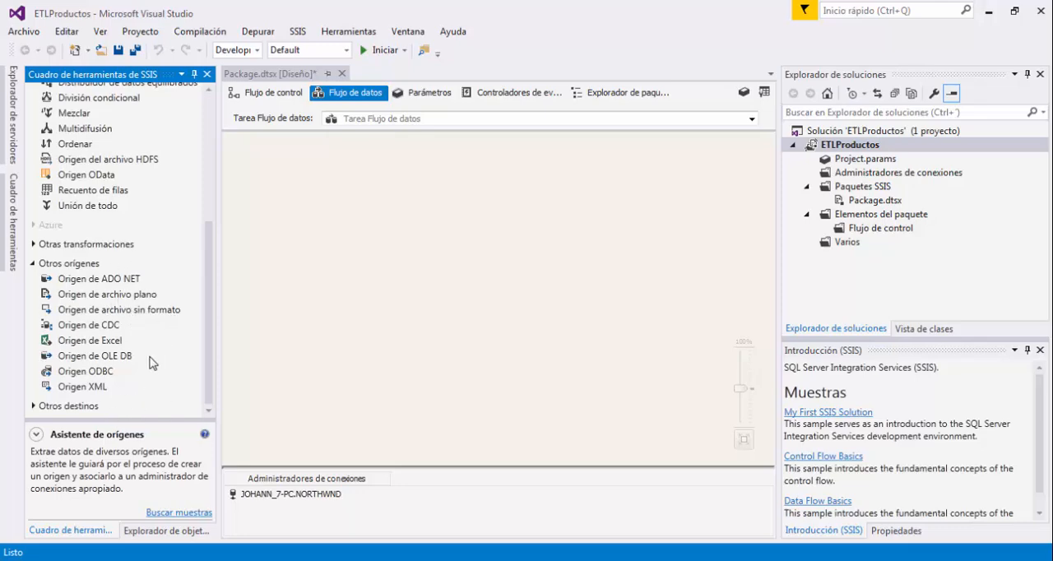
pyautogui.scroll(5, 143, 352)
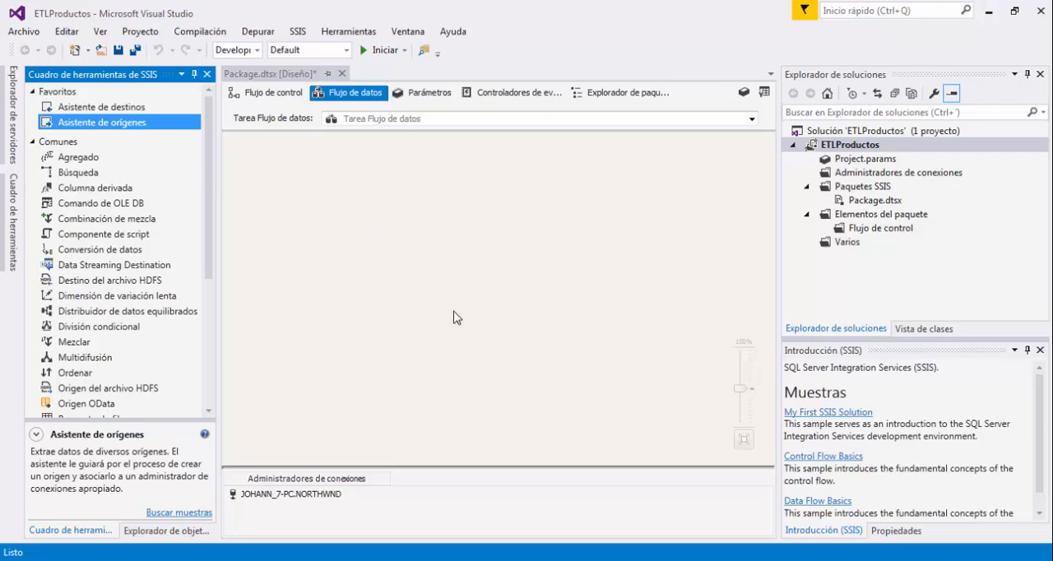
# Start the Asistente de orígenes on the data flow canvas, compare installed and uninstalled source types, and select SQL Server as the type.
pyautogui.moveTo(457, 317); pyautogui.dragTo(453, 315)
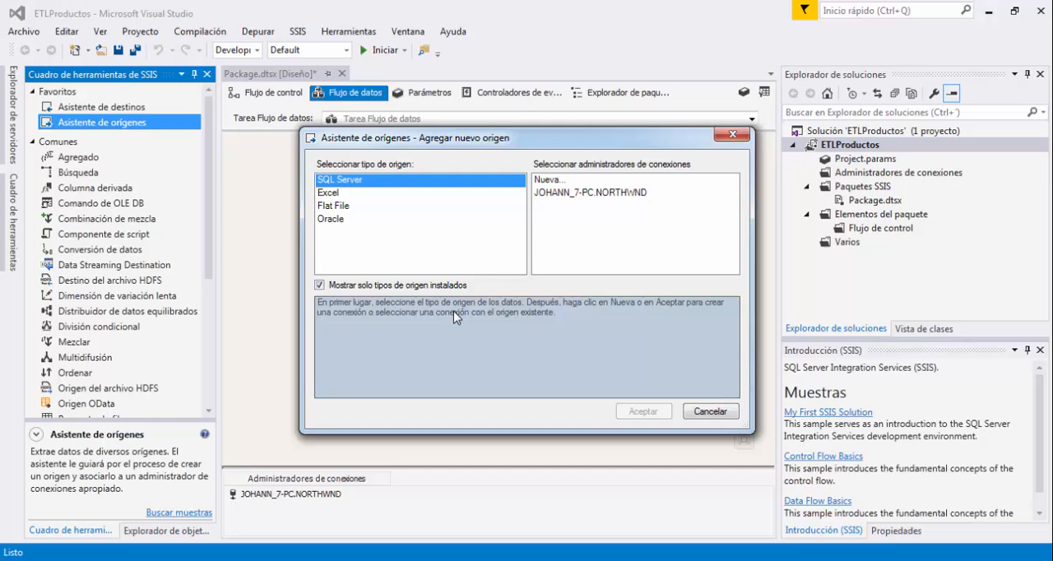
pyautogui.click(320, 284)
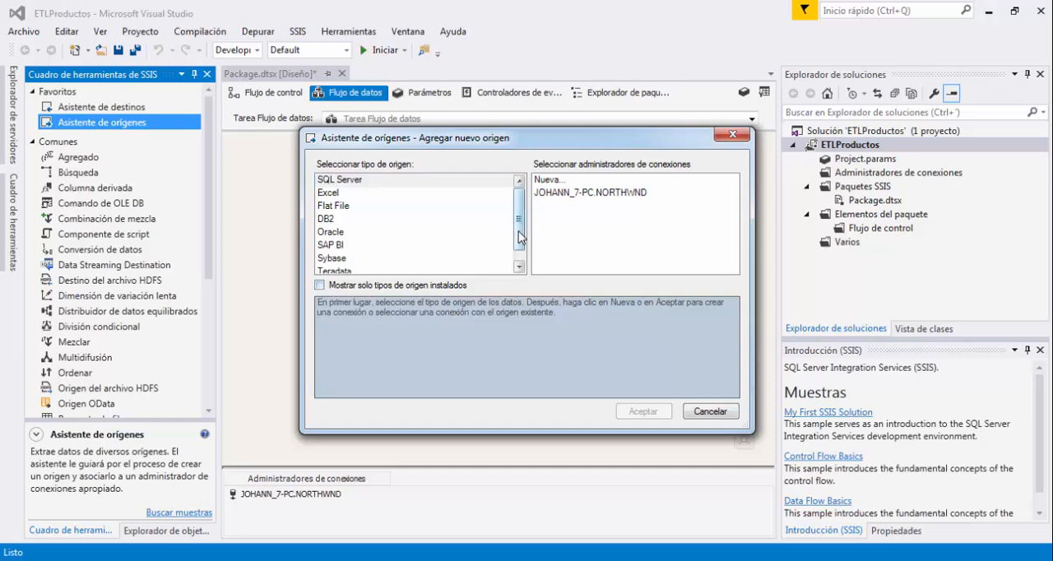
pyautogui.scroll(-1, 519, 246)
pyautogui.scroll(1, 525, 261)
pyautogui.click(321, 284)
pyautogui.click(359, 184)
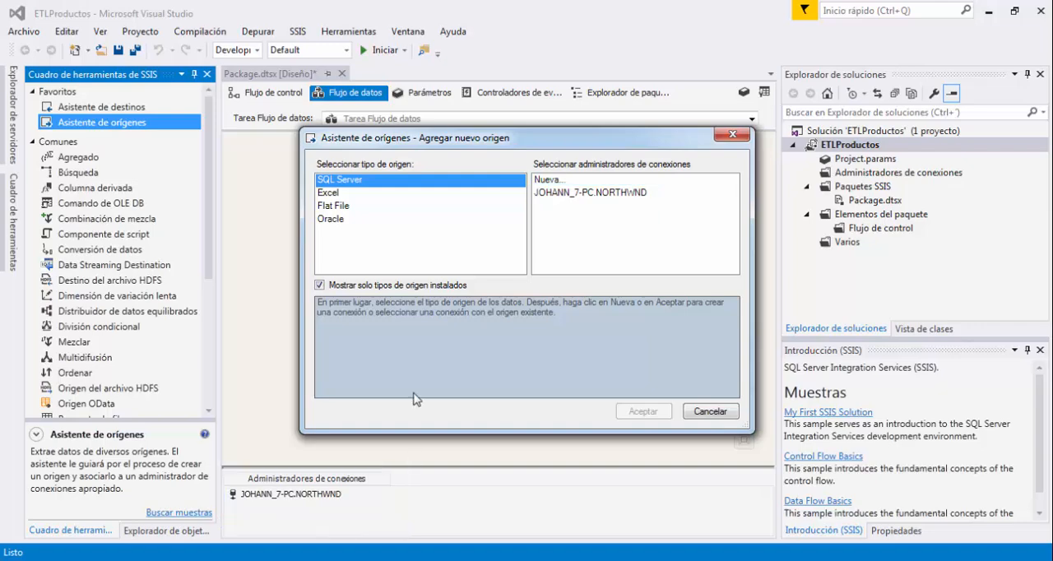
# Choose the existing NORTHWND connection manager for the SQL Server source and create the OLE DB source.
pyautogui.moveTo(529, 172); pyautogui.dragTo(580, 186)
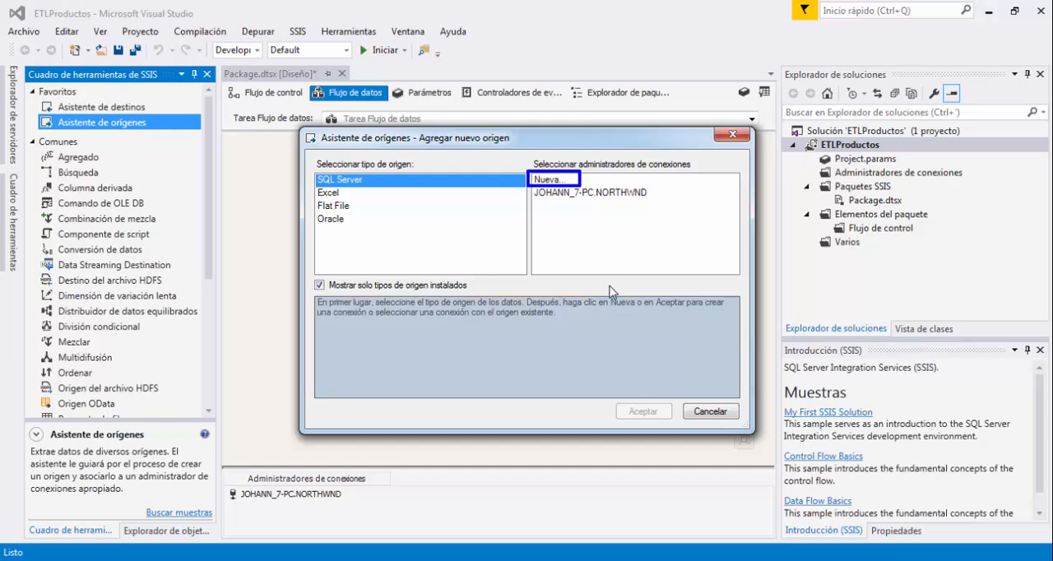
pyautogui.click(586, 194)
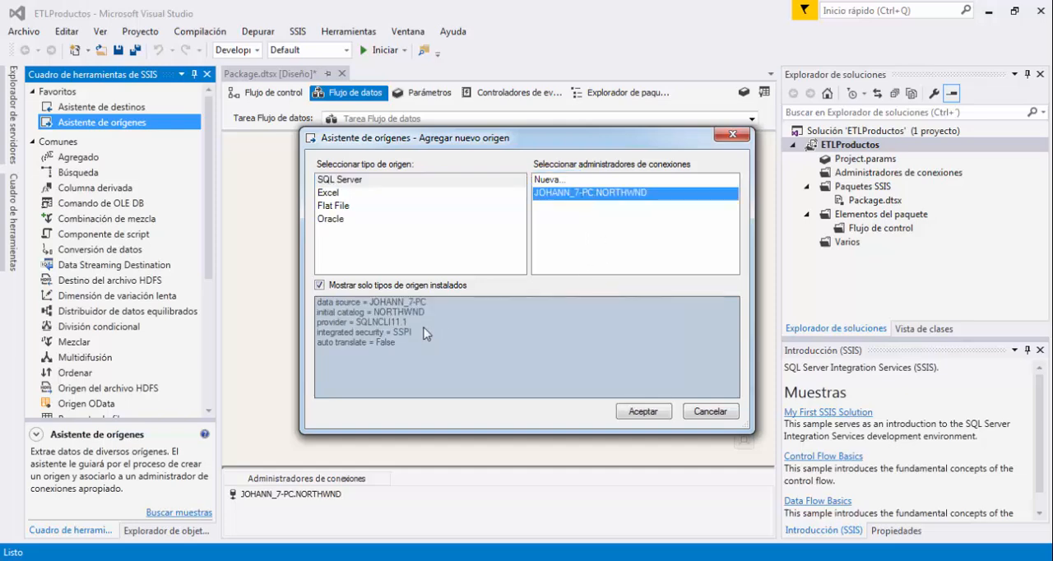
pyautogui.moveTo(309, 294); pyautogui.dragTo(439, 359)
pyautogui.click(641, 411)
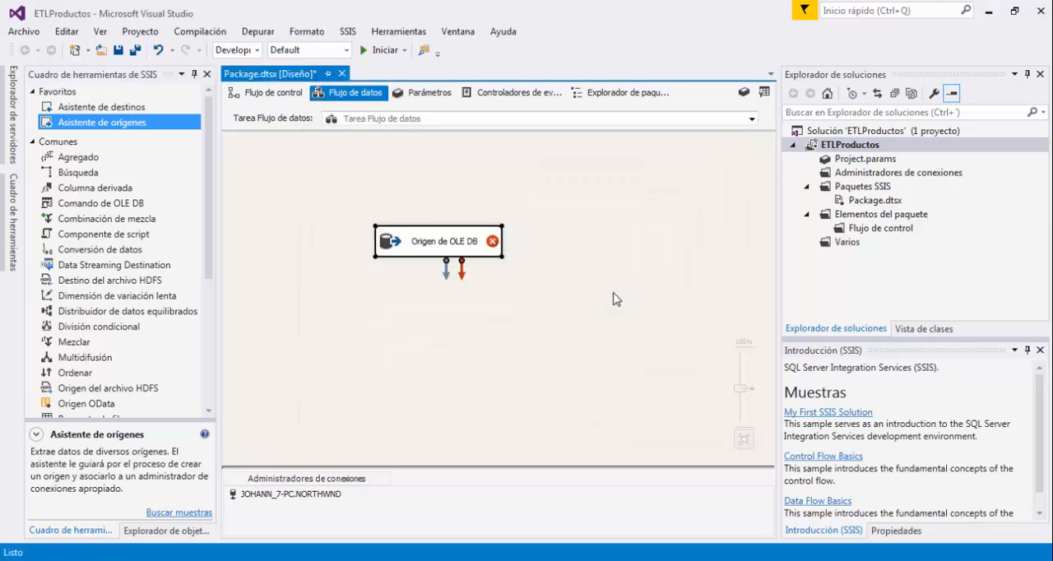
# Reposition the OLE DB source on the data flow canvas and rename it Origen Northwind.
pyautogui.moveTo(460, 246); pyautogui.dragTo(429, 227)
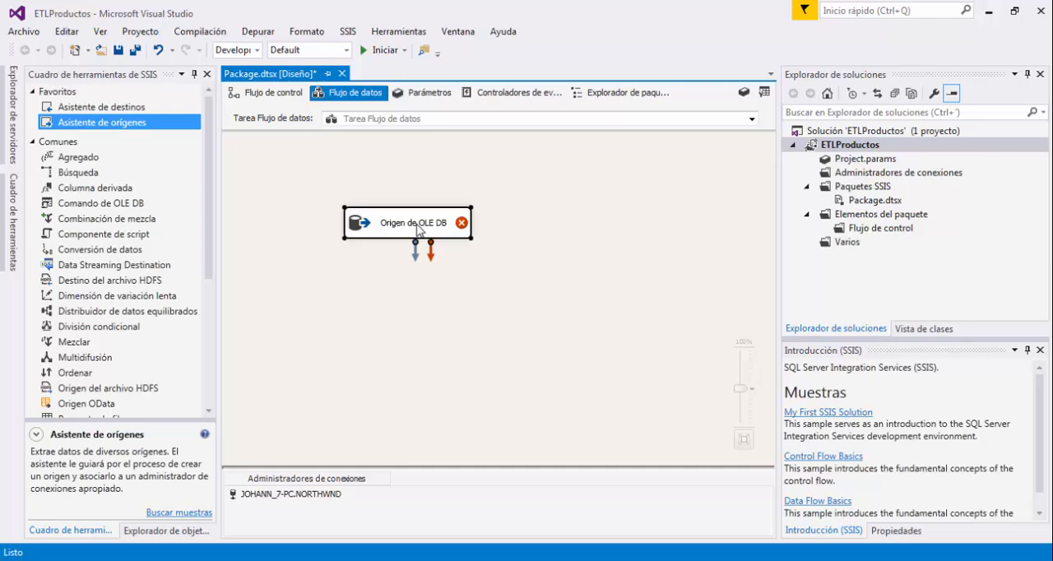
pyautogui.click(417, 223)
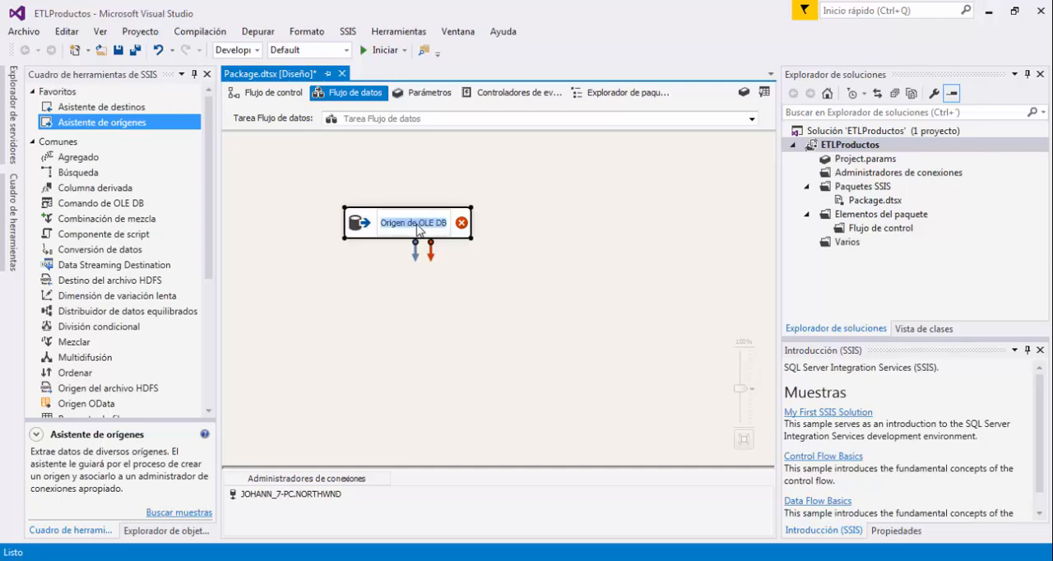
pyautogui.click(485, 245)
pyautogui.click(422, 228)
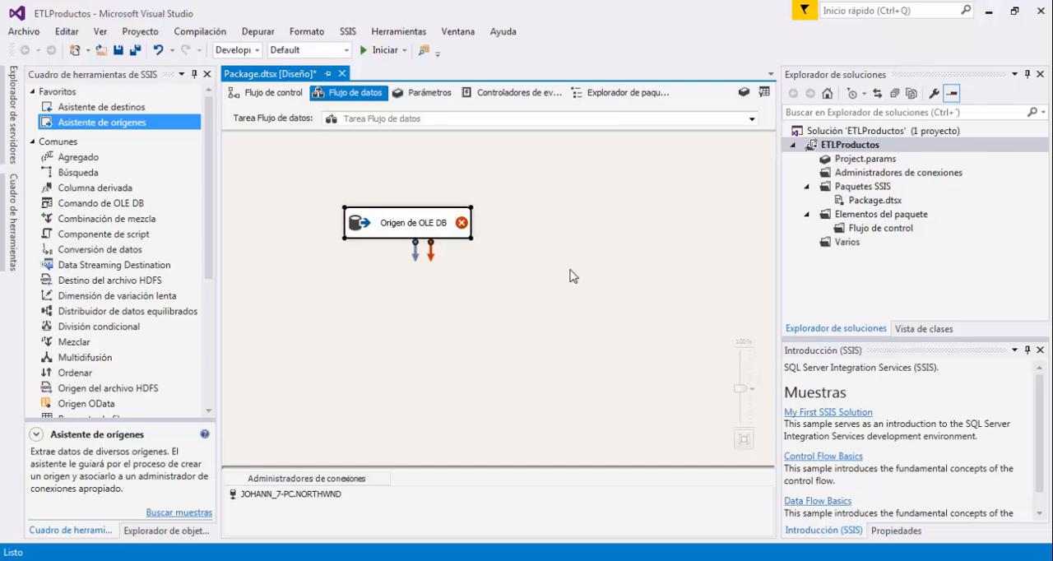
pyautogui.click(430, 229)
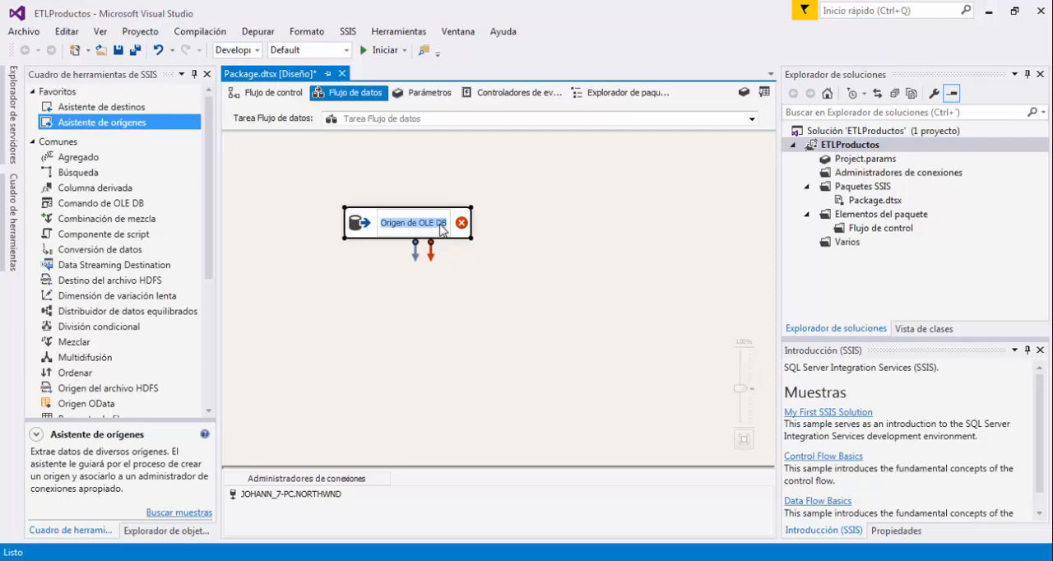
pyautogui.write('oRIGE')
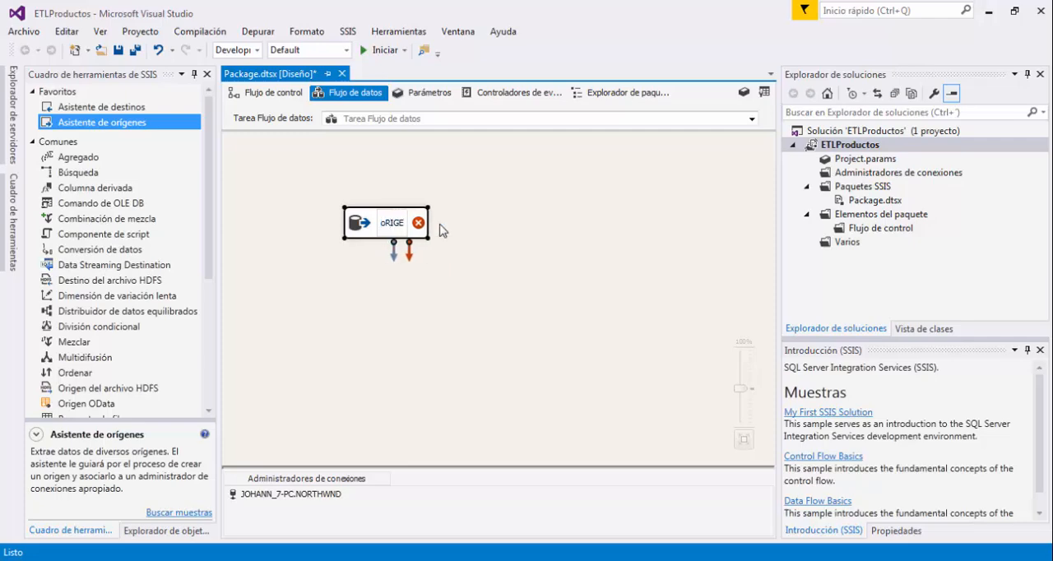
pyautogui.hotkey('ctrl', 'a')
pyautogui.write('Origen No')
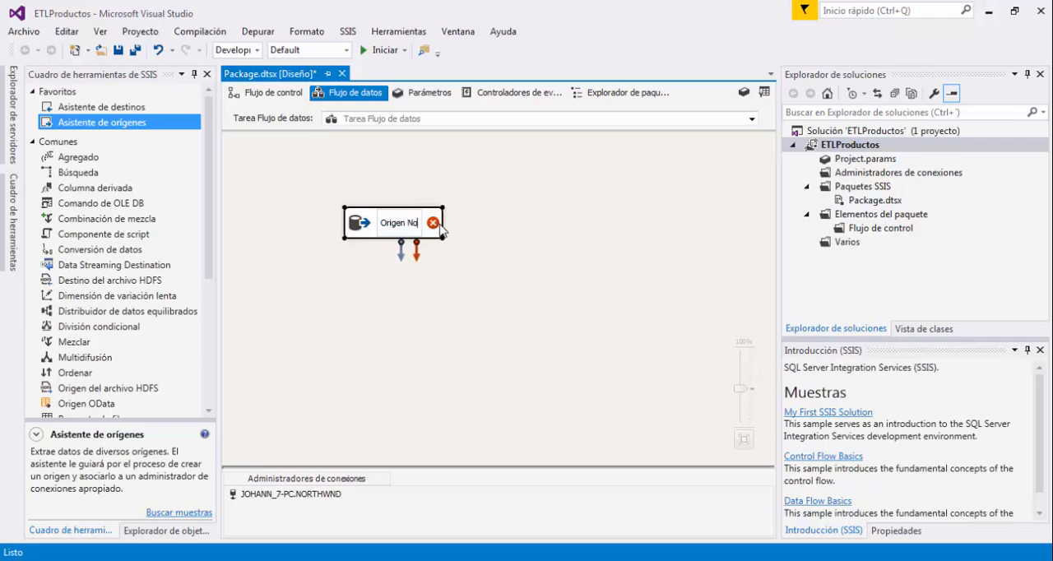
pyautogui.write('rthwind')
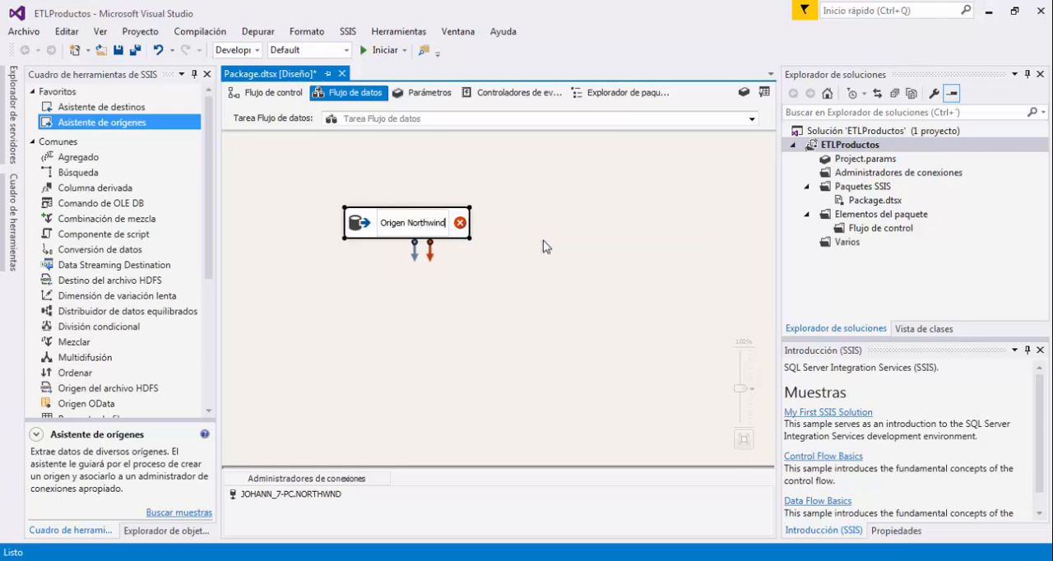
pyautogui.click(543, 246)
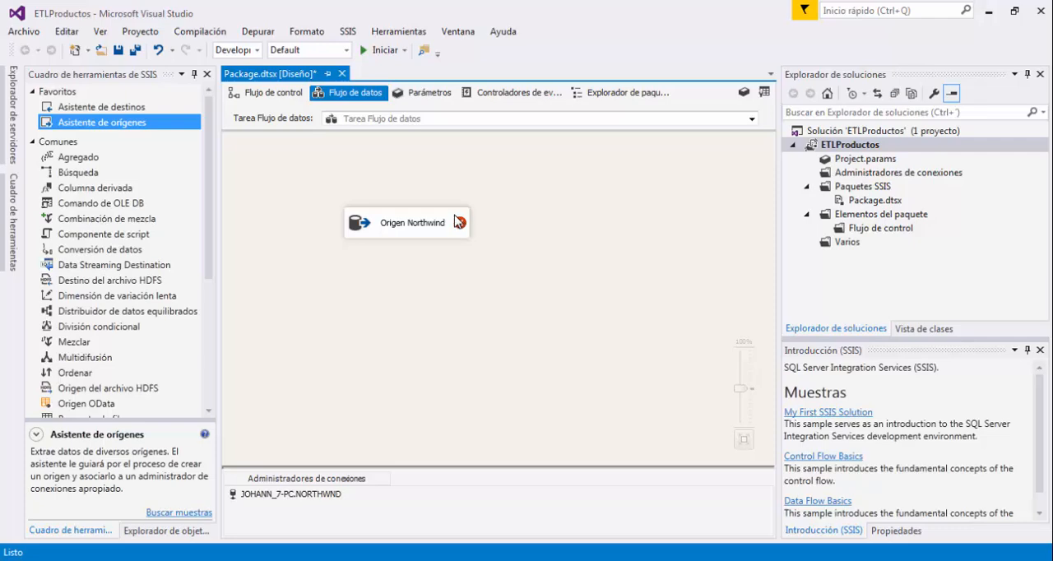
# Move the Origen Northwind source slightly up and to the right on the data flow canvas.
pyautogui.moveTo(456, 220); pyautogui.dragTo(535, 206)
pyautogui.click(582, 229)
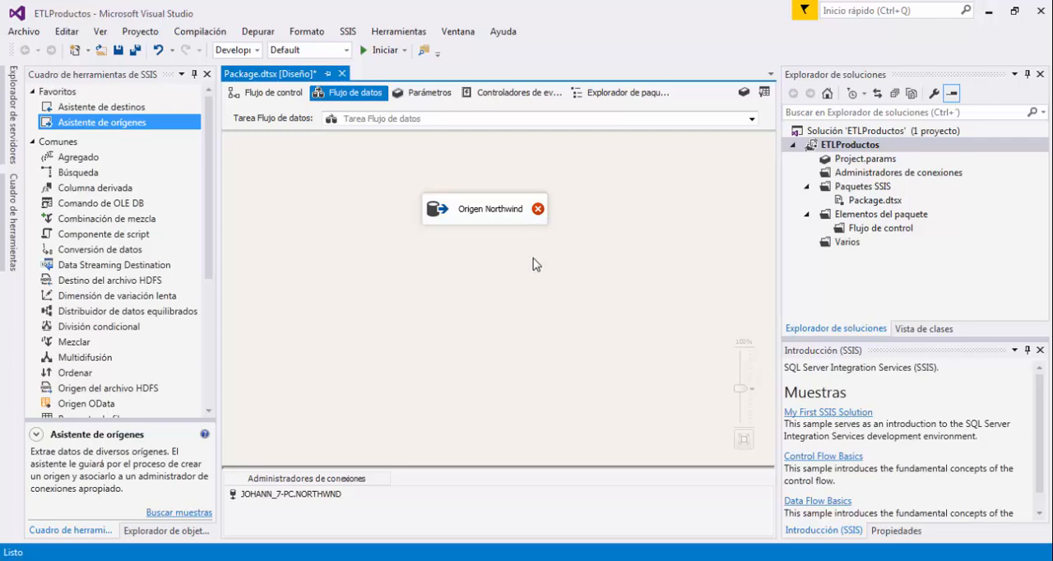
pyautogui.click(498, 218)
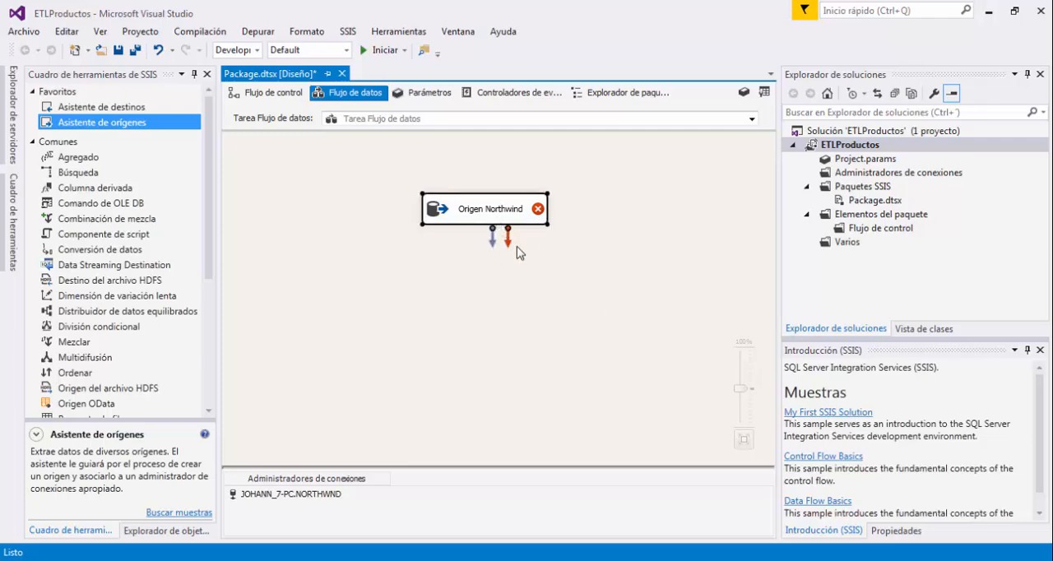
pyautogui.click(669, 289)
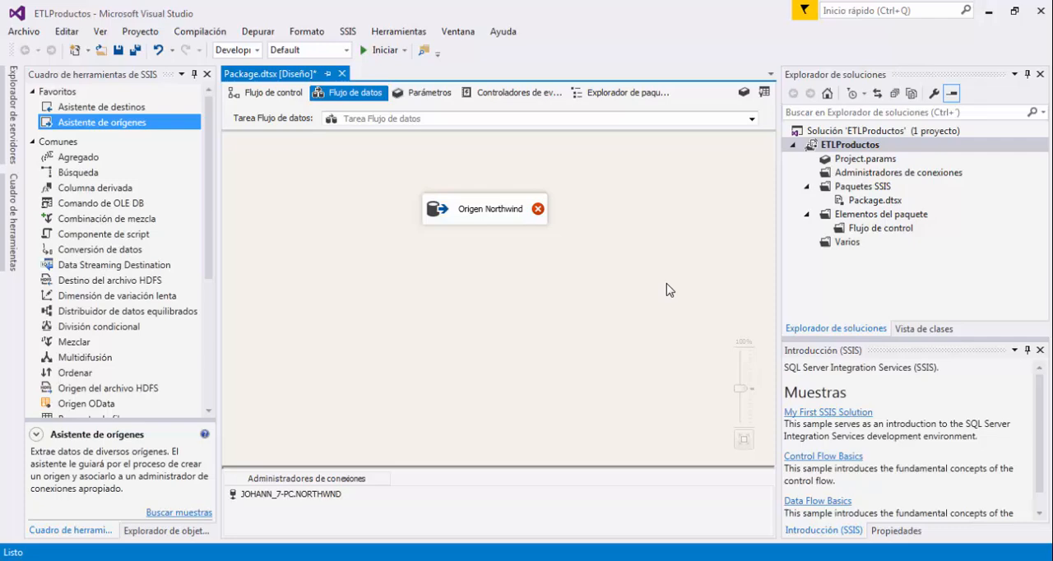
# Open the OLE DB source editor for Origen Northwind on the data flow canvas.
pyautogui.moveTo(495, 201)
pyautogui.click(496, 205)
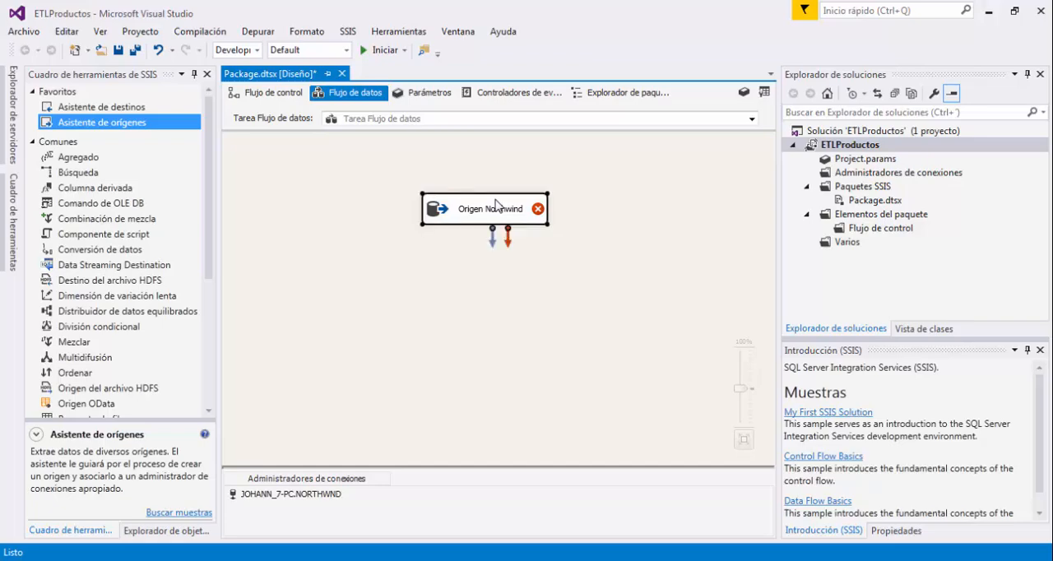
pyautogui.doubleClick(495, 205)
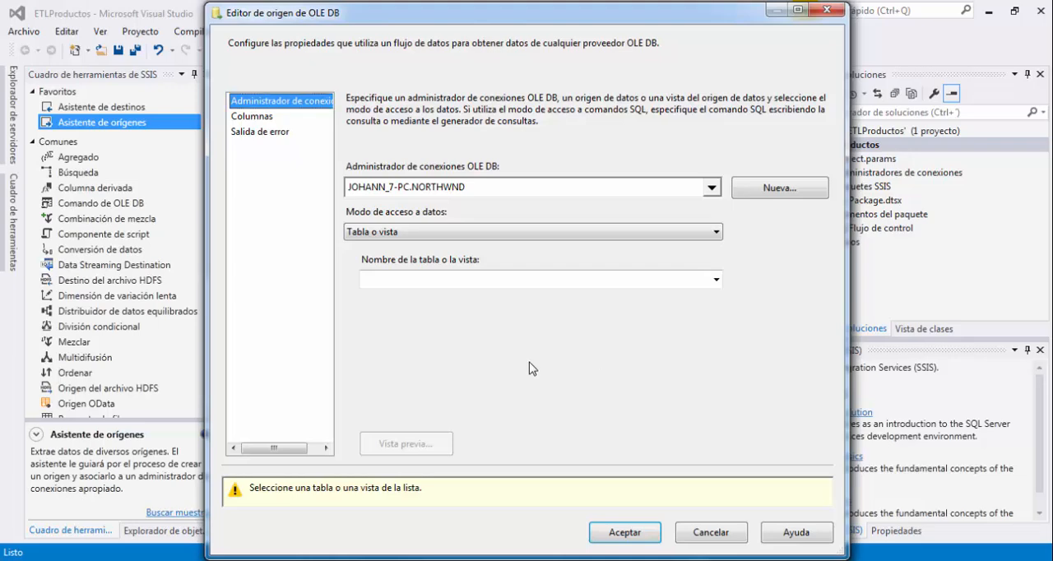
pyautogui.moveTo(221, 476)
pyautogui.mouseDown()
pyautogui.moveTo(308, 517)
pyautogui.moveTo(441, 516)
pyautogui.mouseUp()
pyautogui.moveTo(342, 202)
pyautogui.mouseDown()
pyautogui.moveTo(738, 242)
pyautogui.moveTo(744, 255)
pyautogui.moveTo(735, 251)
pyautogui.mouseUp()
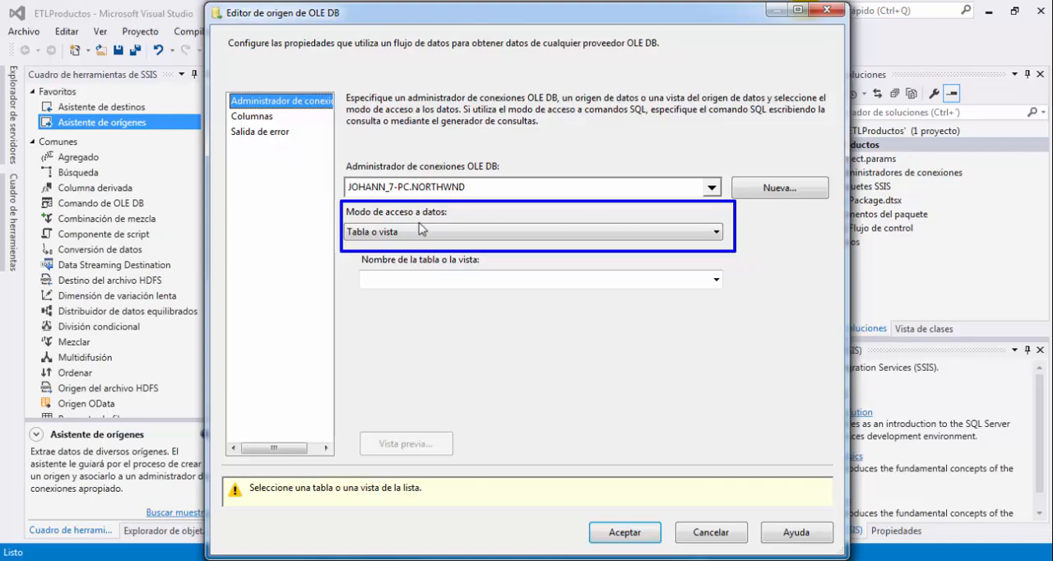
pyautogui.moveTo(342, 212); pyautogui.dragTo(405, 249)
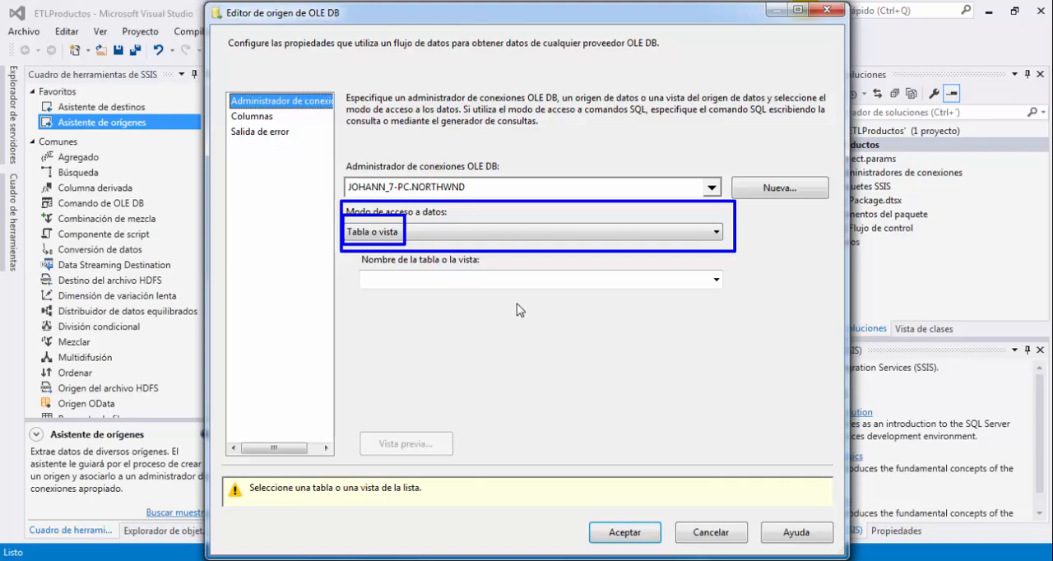
pyautogui.press('Escape')
# Try Comando SQL as the source's data access mode and return it to Tabla o vista.
pyautogui.click(695, 235)
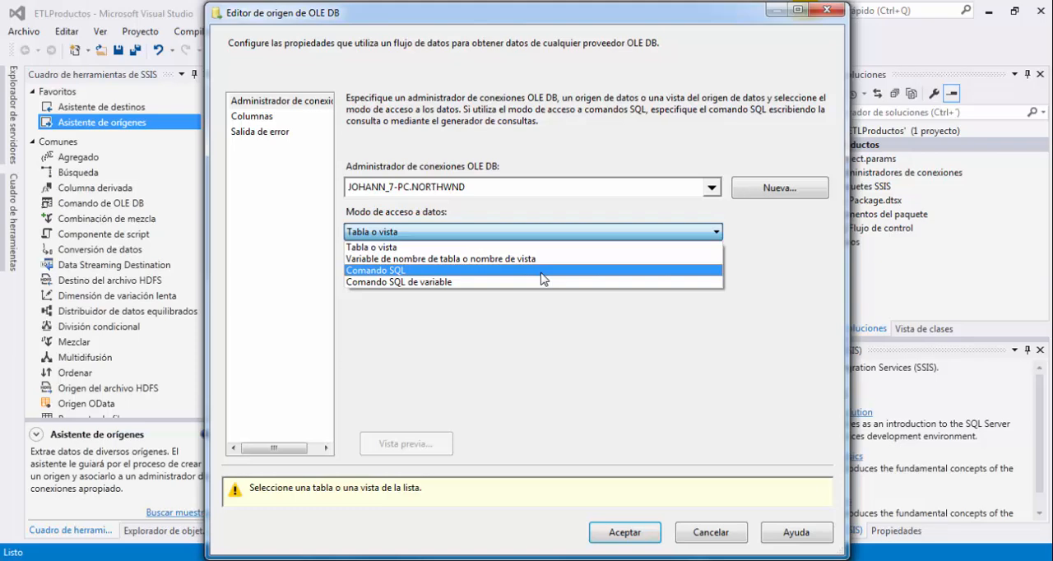
pyautogui.click(543, 271)
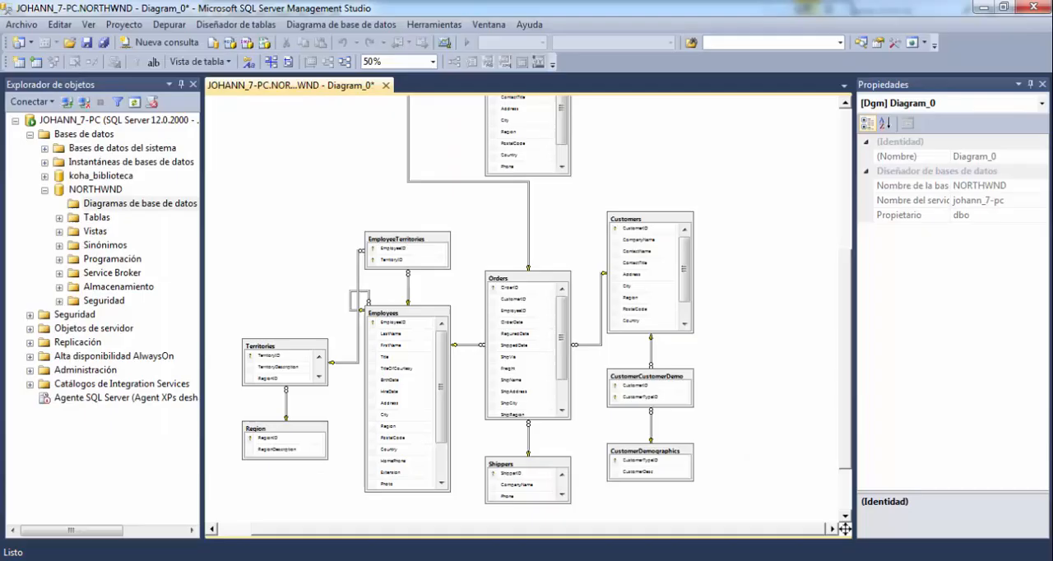
pyautogui.click(163, 44)
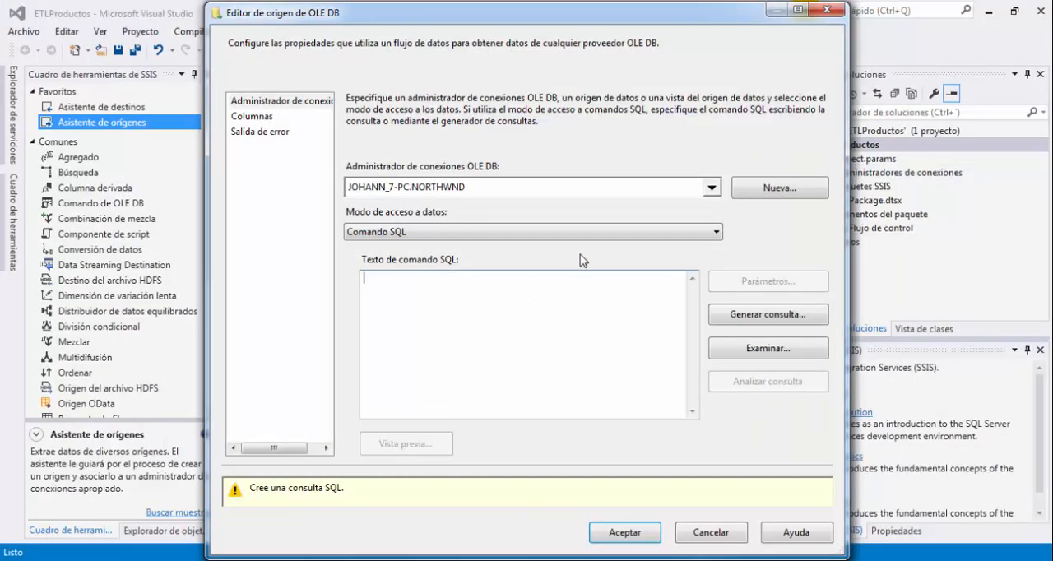
pyautogui.click(599, 234)
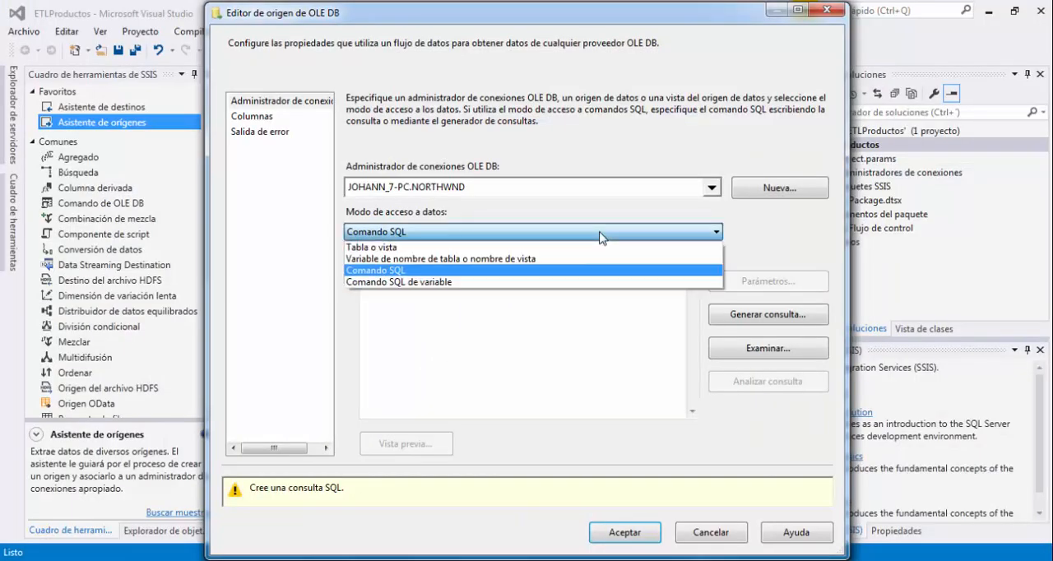
pyautogui.click(438, 247)
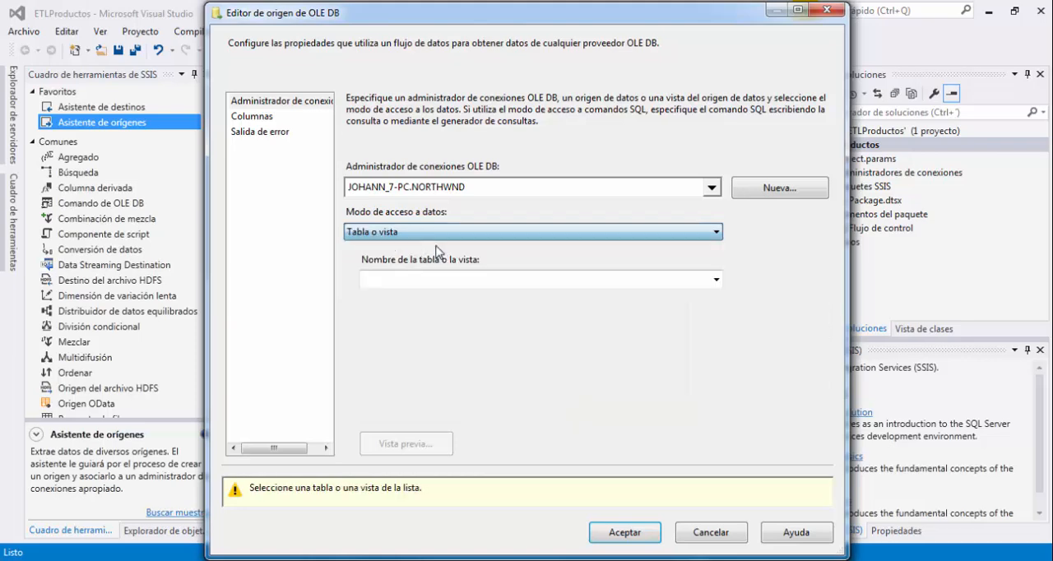
# Choose [dbo].[Products] as the table the OLE DB source reads from.
pyautogui.click(696, 280)
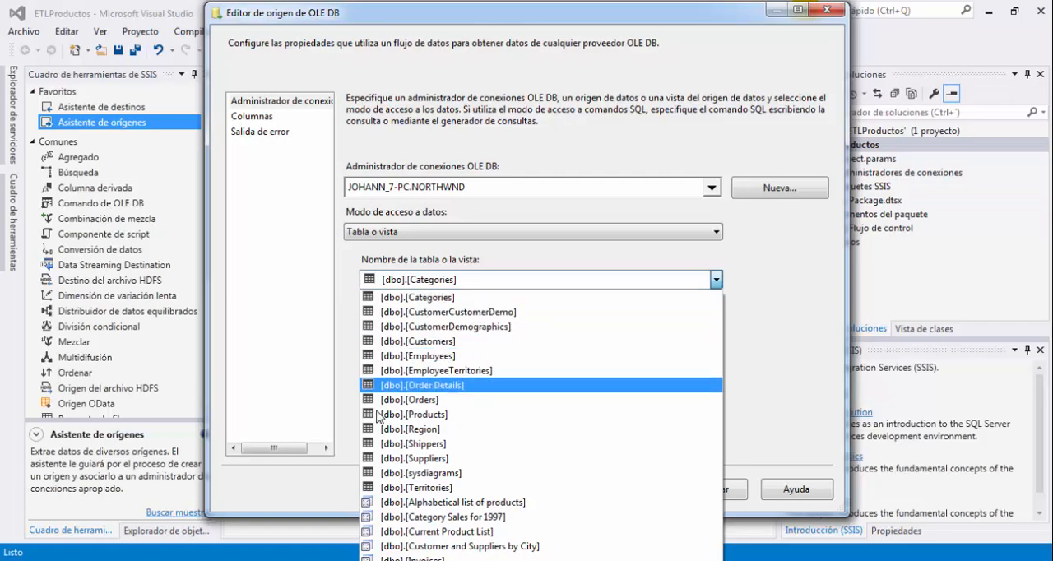
pyautogui.click(477, 415)
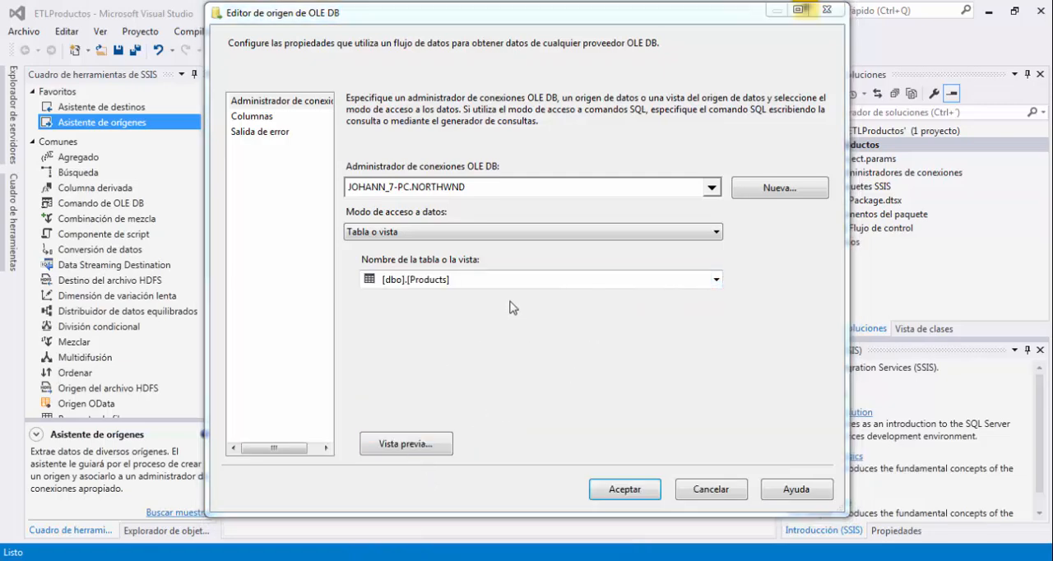
pyautogui.click(508, 394)
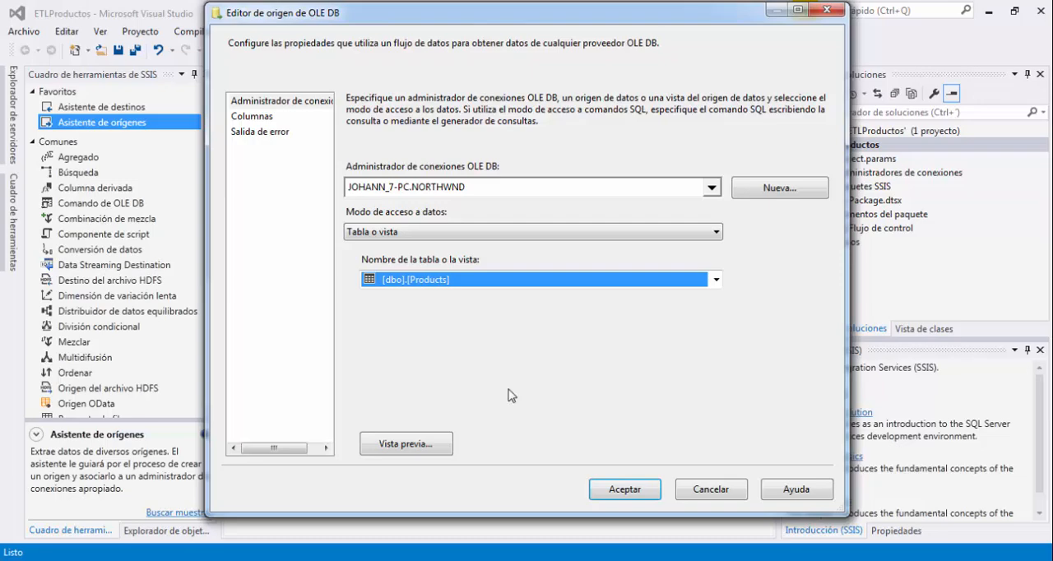
# Preview the Products data with the preview window widened to show all columns, sorting the rows by ProductName and by UnitPrice.
pyautogui.click(437, 449)
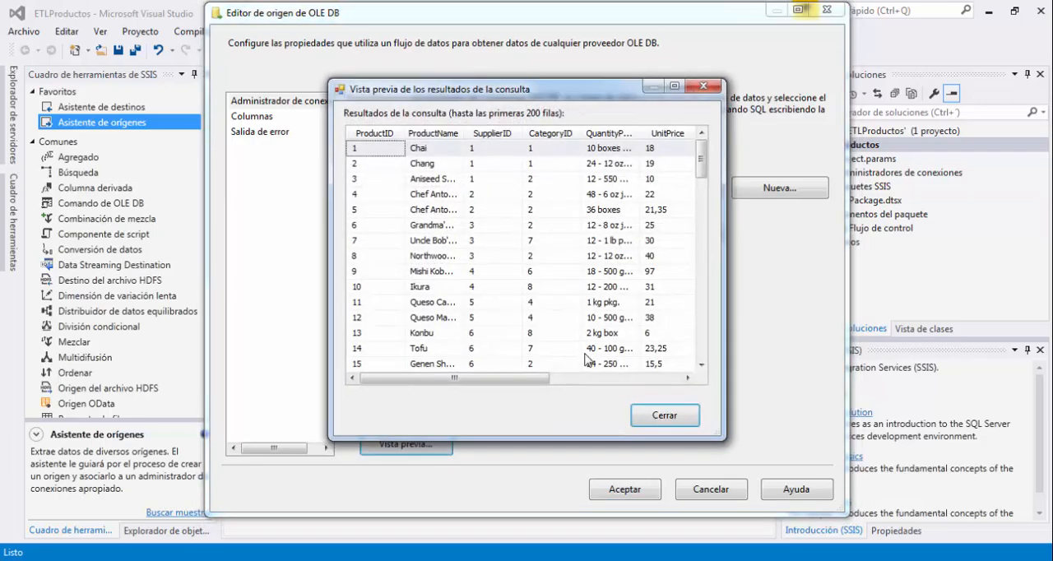
pyautogui.moveTo(700, 168); pyautogui.dragTo(699, 149)
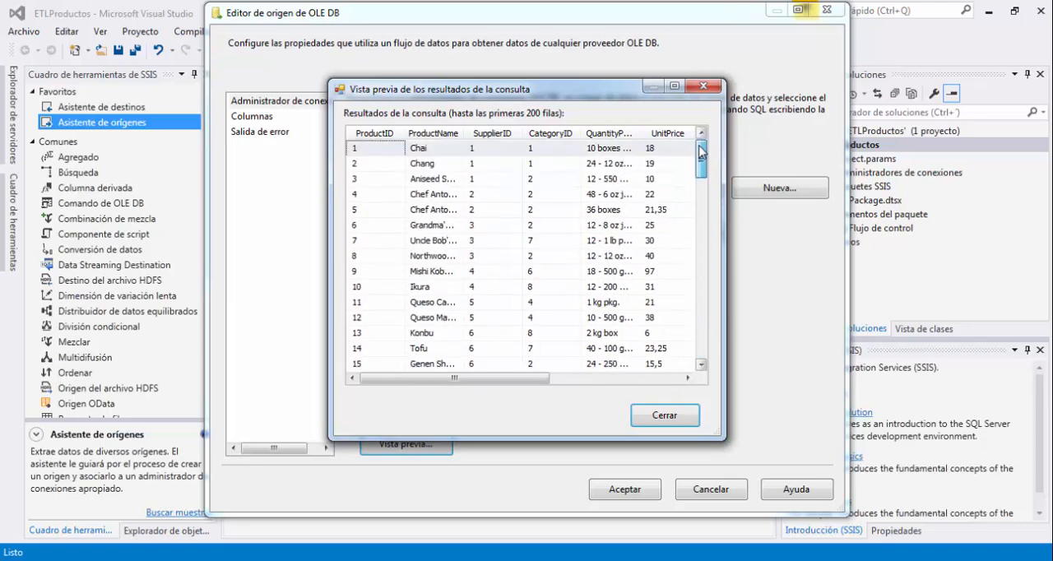
pyautogui.moveTo(534, 378); pyautogui.dragTo(457, 379)
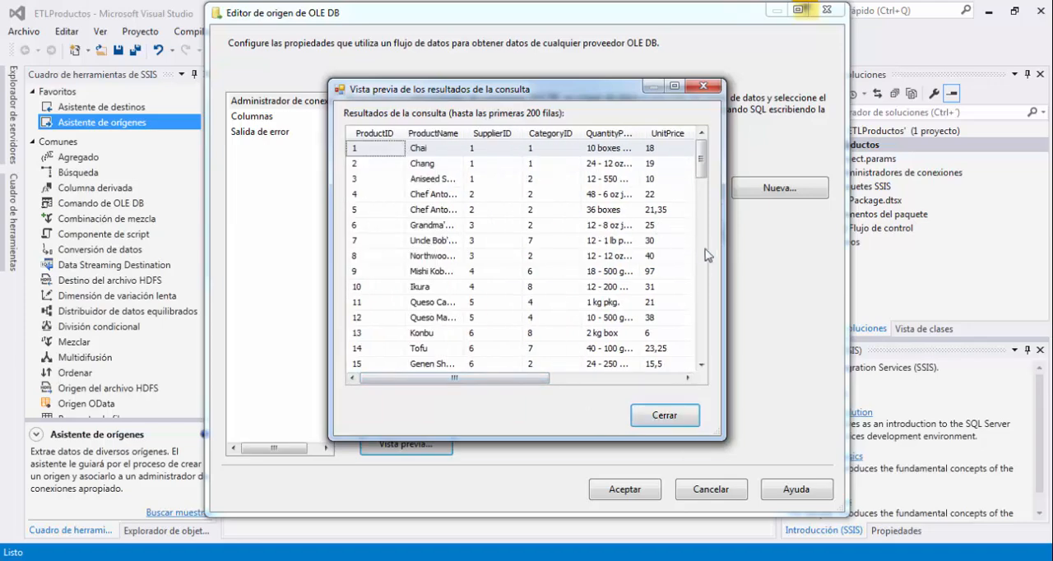
pyautogui.moveTo(725, 253); pyautogui.dragTo(987, 250)
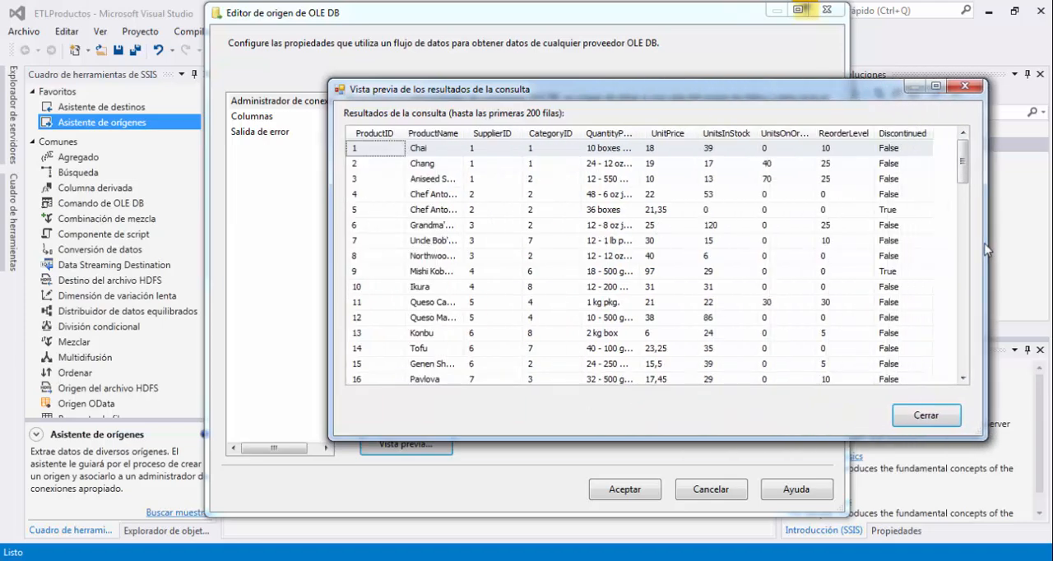
pyautogui.moveTo(471, 137); pyautogui.dragTo(476, 137)
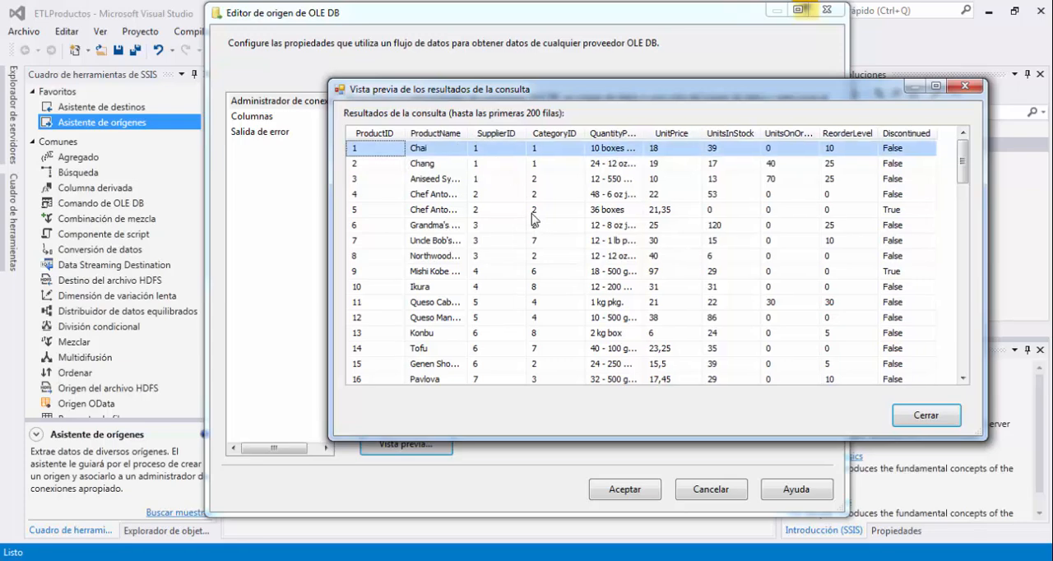
pyautogui.click(443, 136)
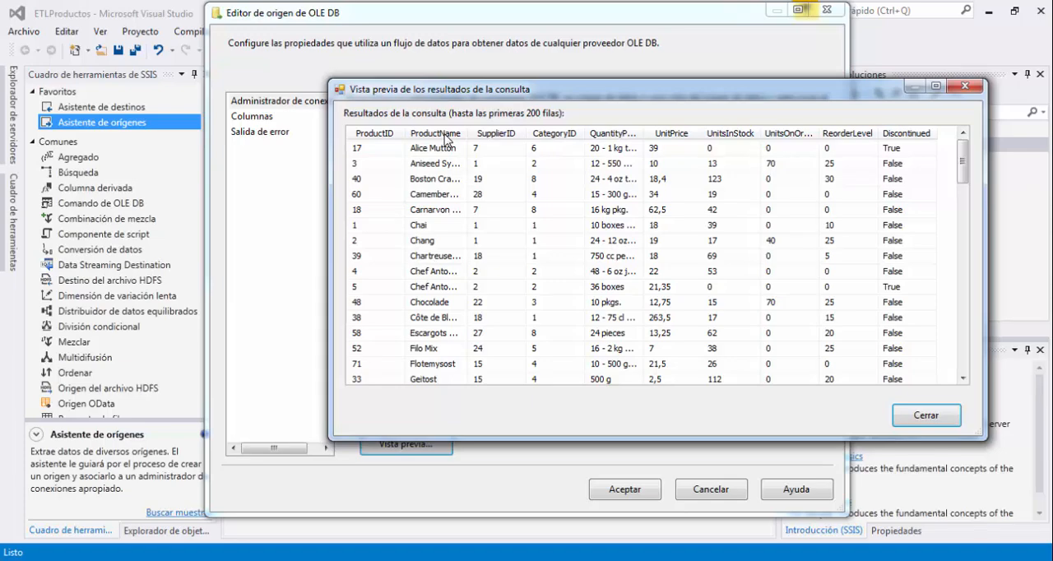
pyautogui.click(669, 134)
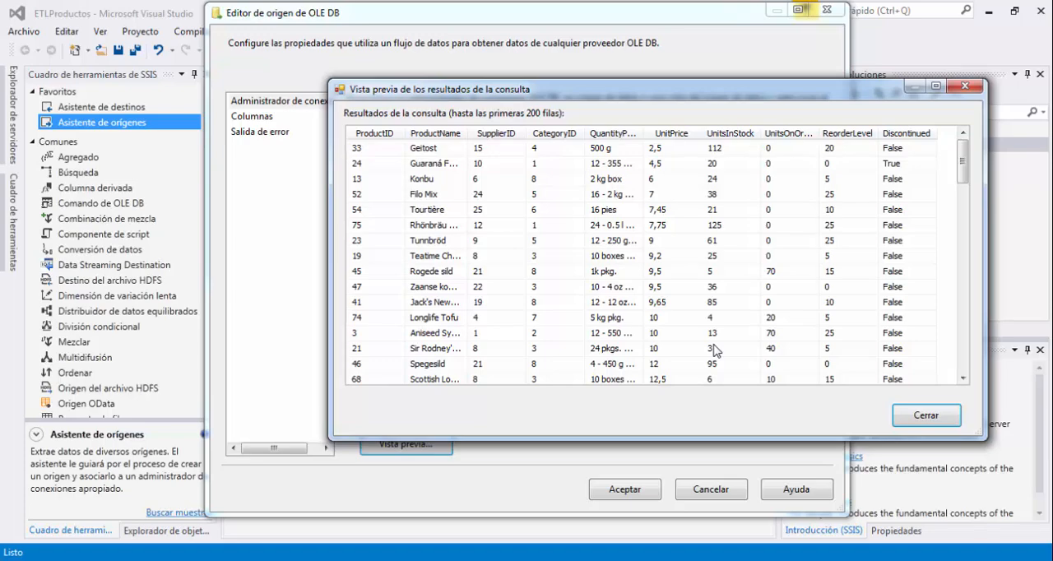
pyautogui.click(909, 417)
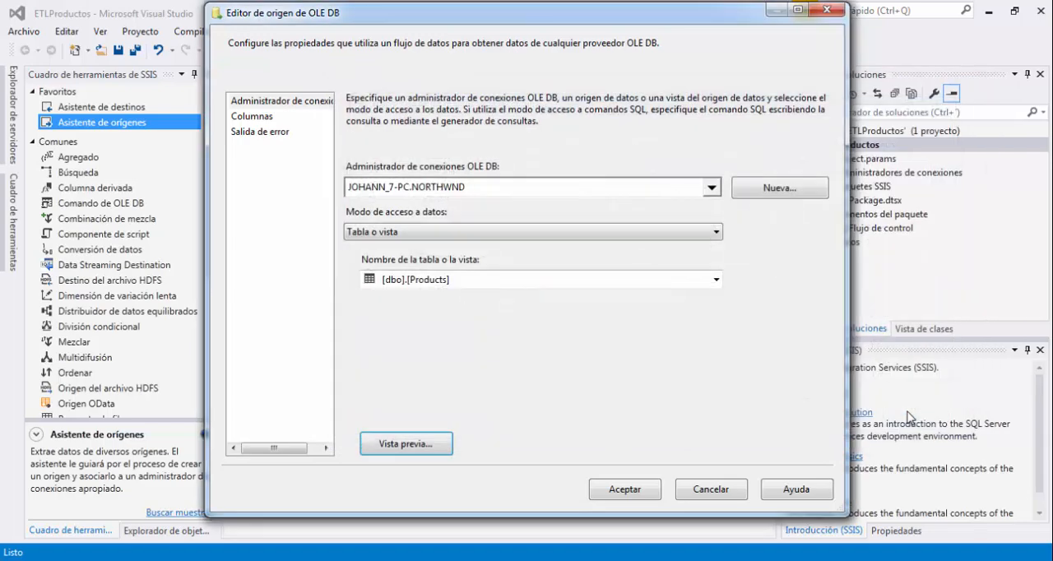
# Limit the source's external columns to ProductName and UnitPrice by deselecting all columns and including only those two.
pyautogui.click(262, 121)
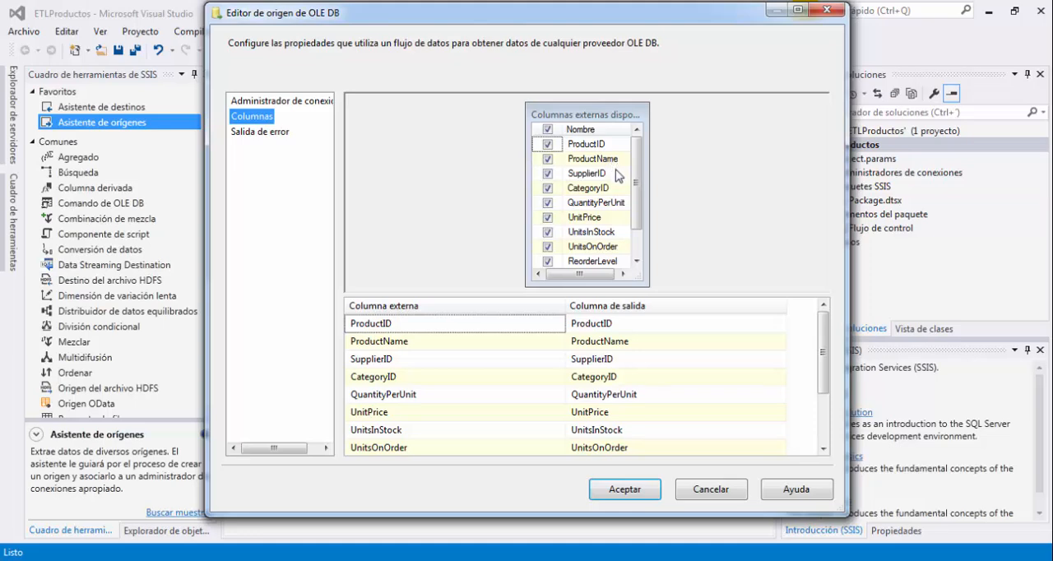
pyautogui.moveTo(597, 178)
pyautogui.moveTo(619, 236)
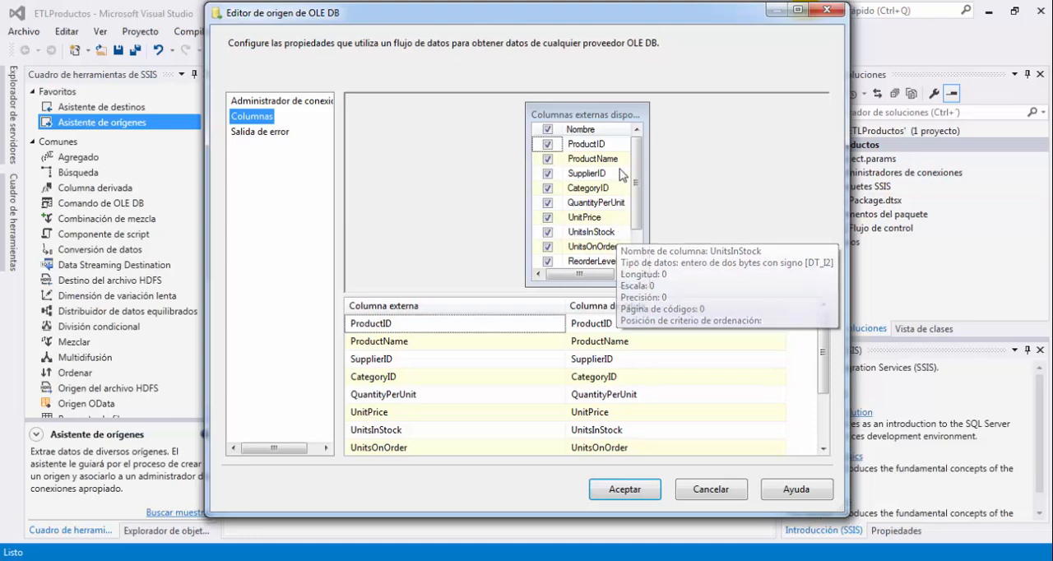
pyautogui.click(547, 132)
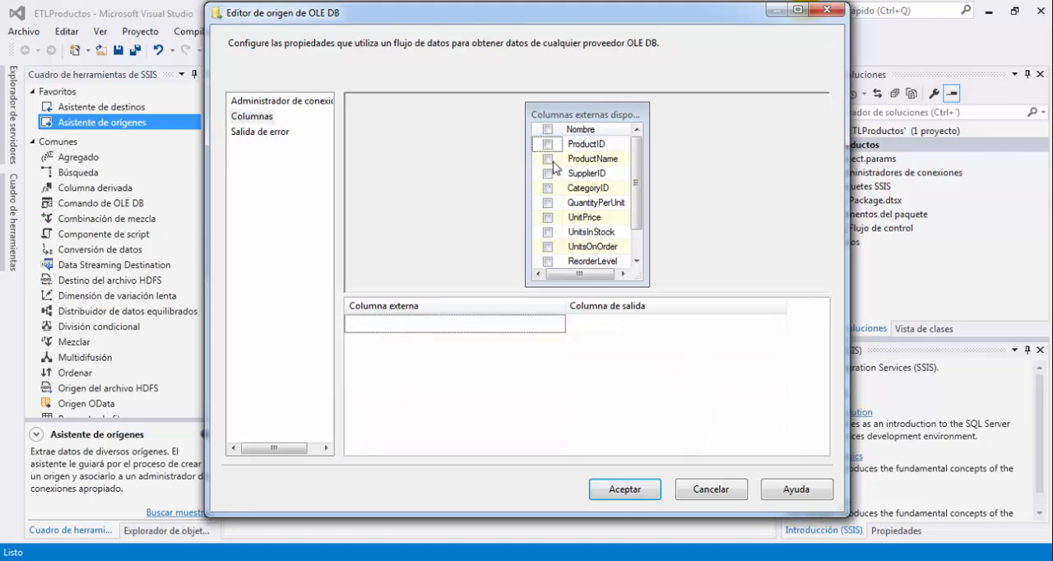
pyautogui.click(547, 159)
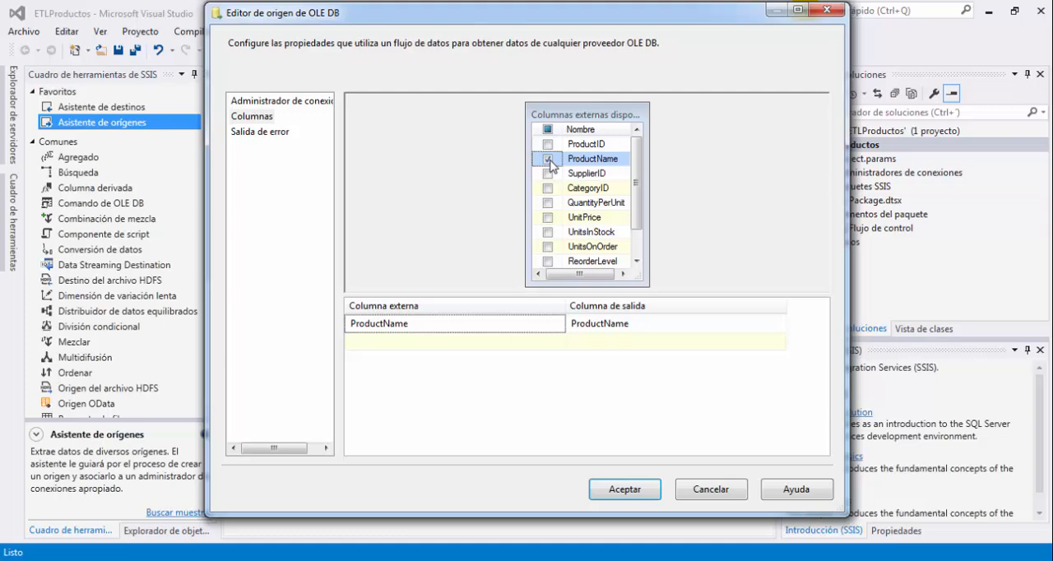
pyautogui.click(547, 217)
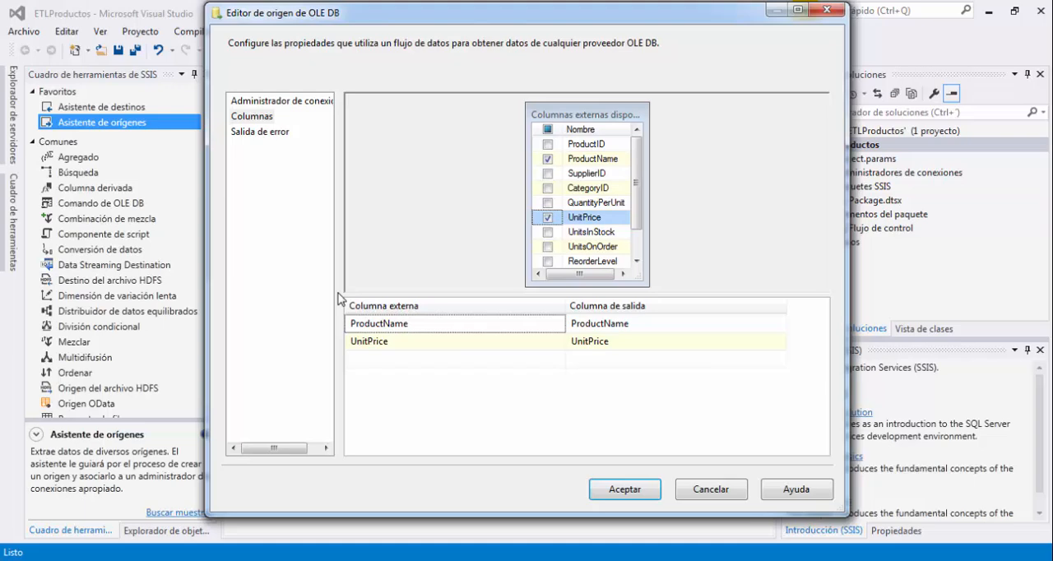
pyautogui.moveTo(337, 293); pyautogui.dragTo(436, 359)
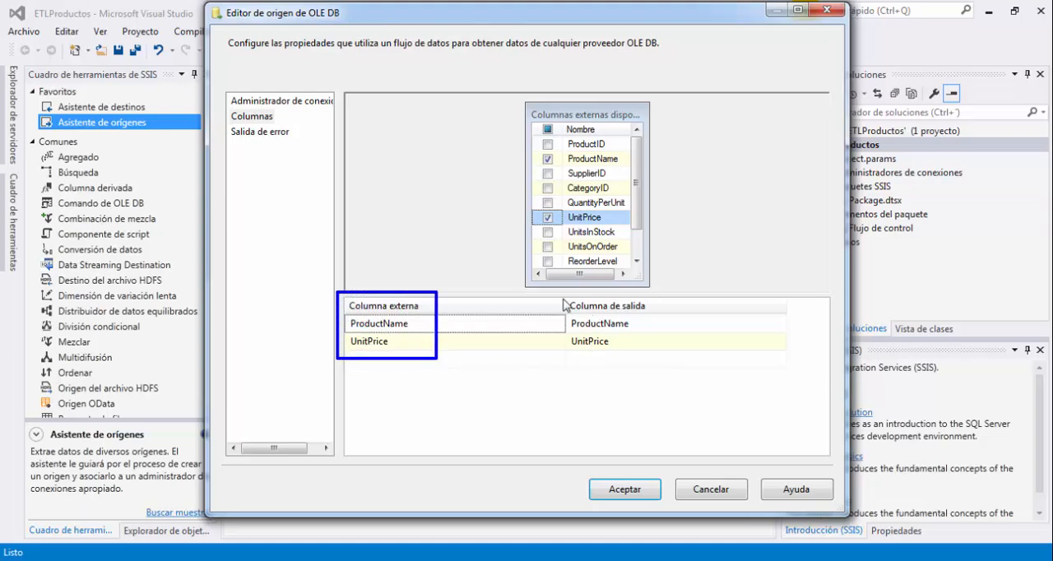
pyautogui.moveTo(560, 293); pyautogui.dragTo(662, 358)
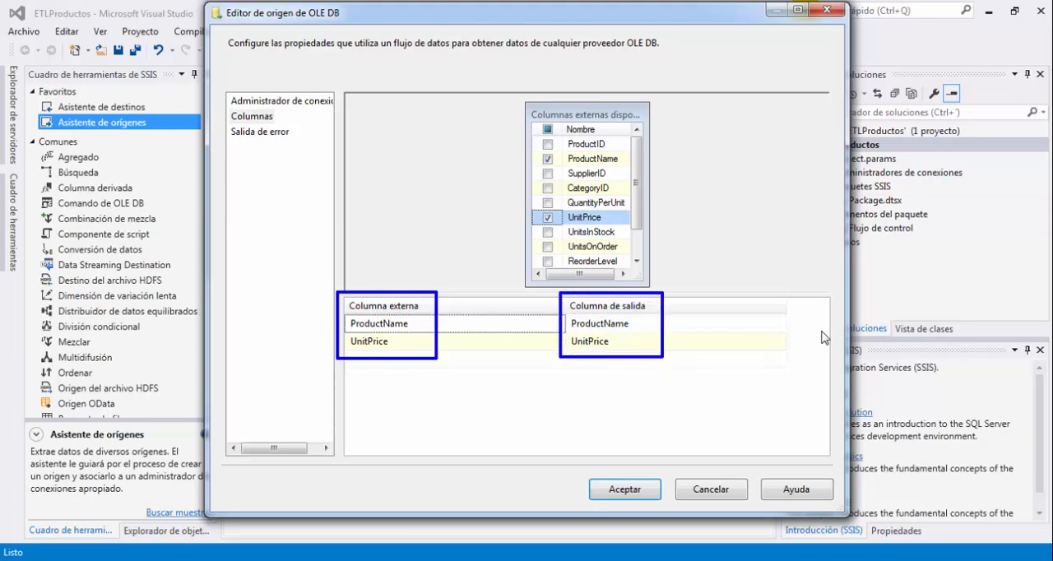
pyautogui.moveTo(408, 240)
pyautogui.mouseDown()
pyautogui.moveTo(422, 336)
pyautogui.moveTo(411, 392)
pyautogui.mouseUp()
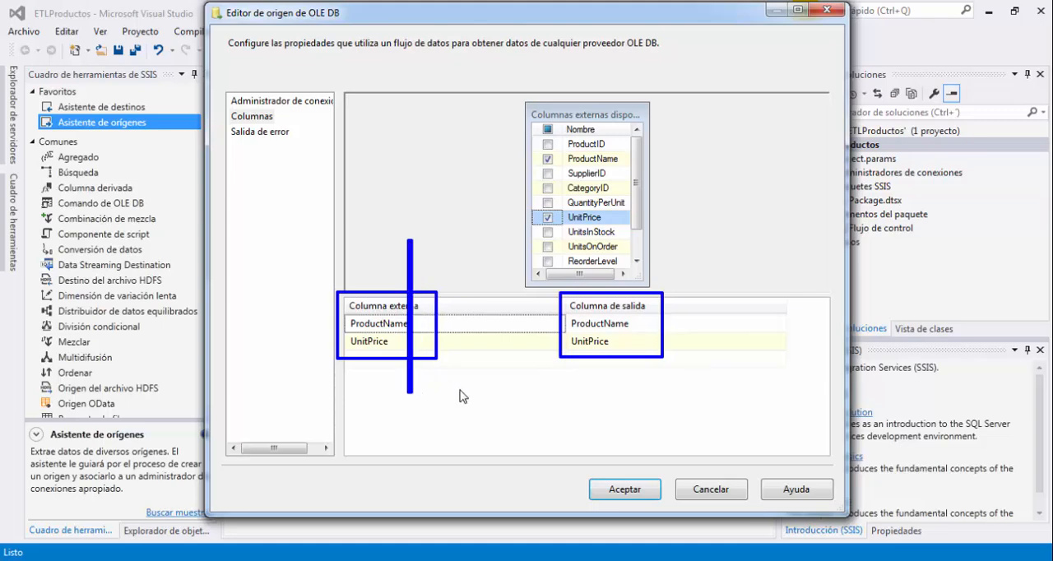
pyautogui.press('Escape')
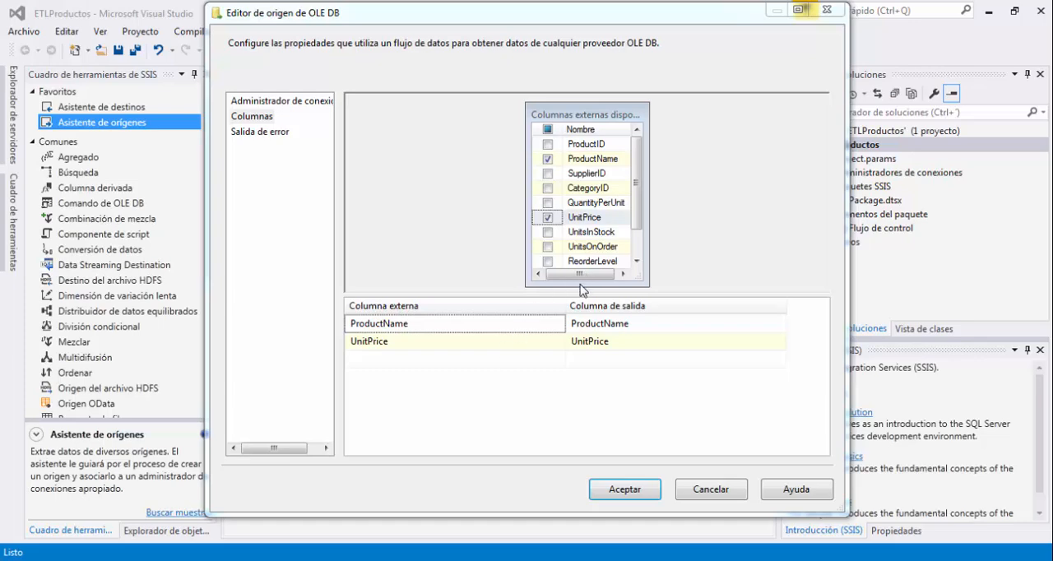
pyautogui.moveTo(558, 288)
pyautogui.mouseDown()
pyautogui.moveTo(676, 372)
pyautogui.moveTo(671, 362)
pyautogui.mouseUp()
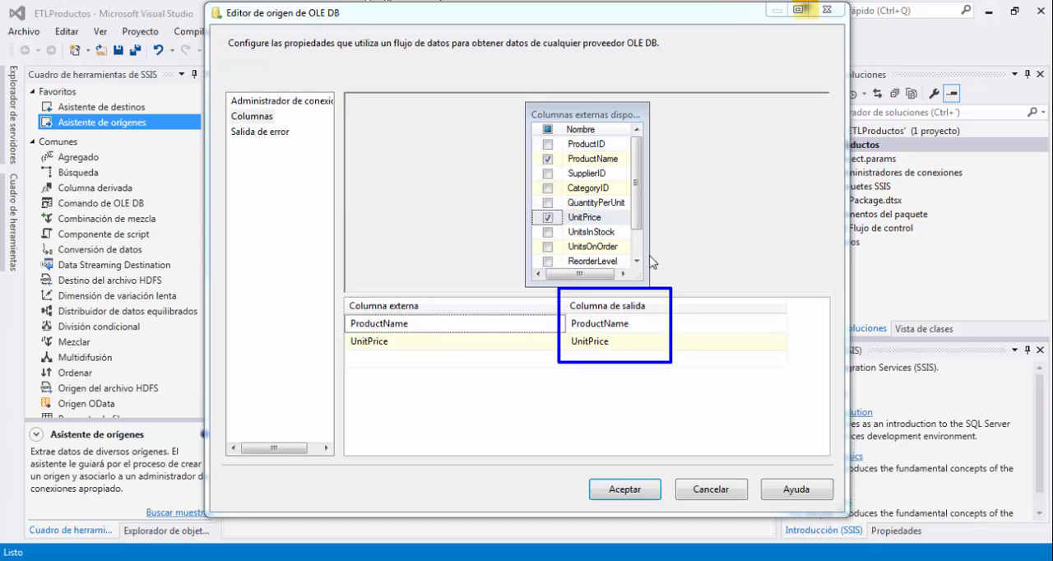
pyautogui.moveTo(650, 255); pyautogui.dragTo(650, 382)
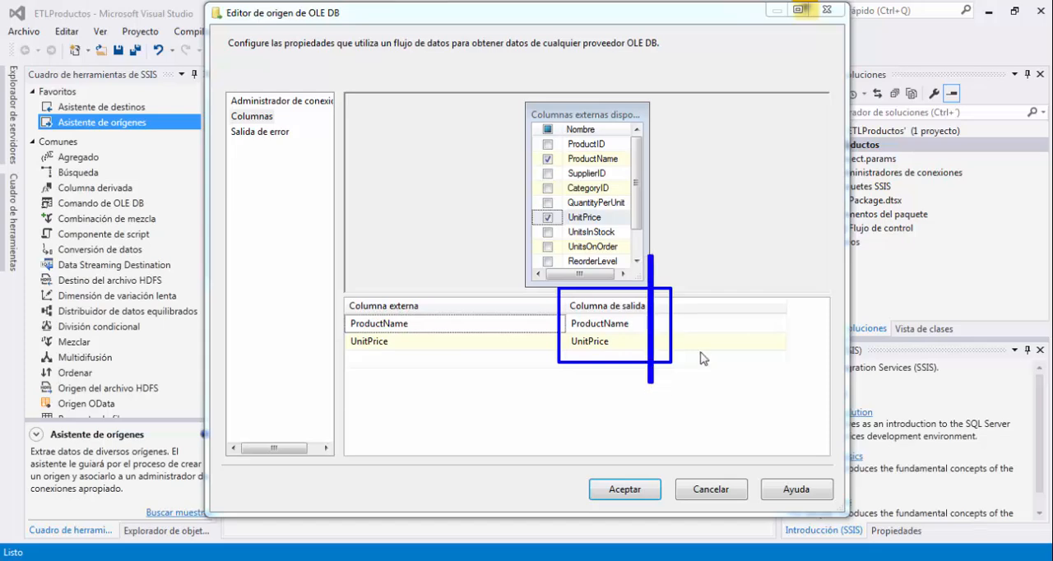
# Rename the output column of ProductName to NombreProducto.
pyautogui.click(637, 324)
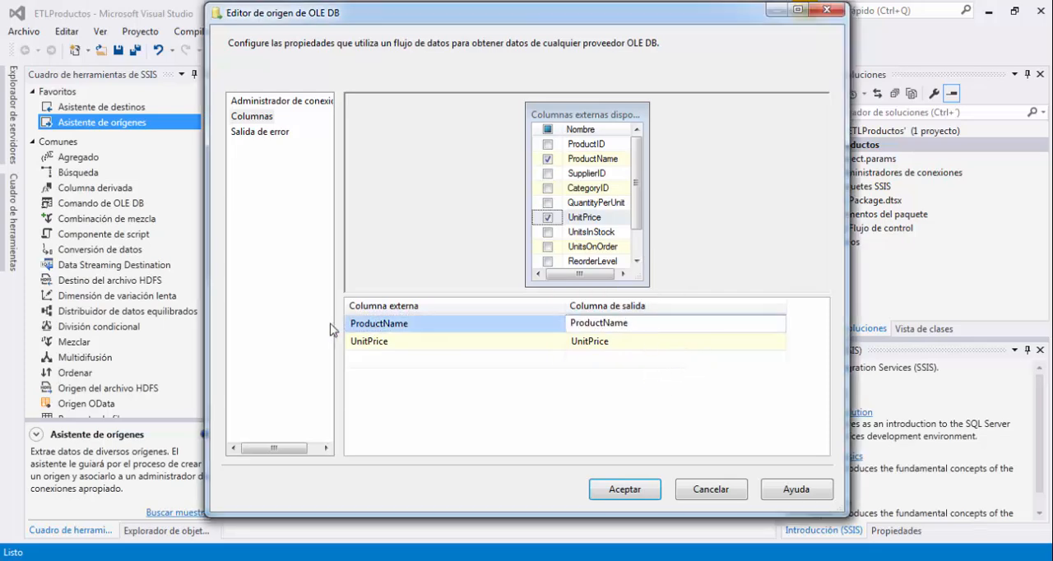
pyautogui.click(411, 324)
pyautogui.click(595, 324)
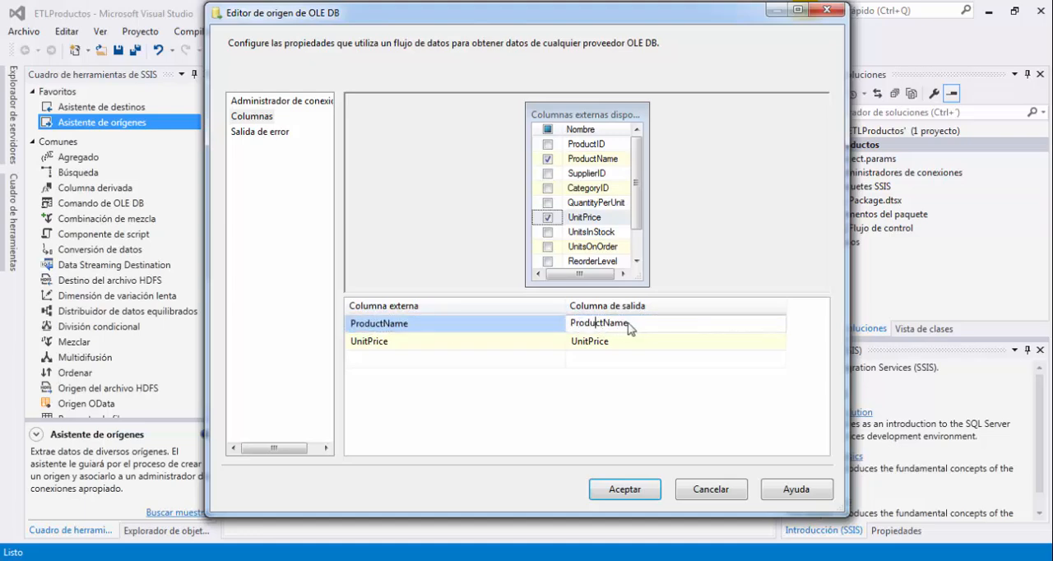
pyautogui.moveTo(634, 323); pyautogui.dragTo(520, 323)
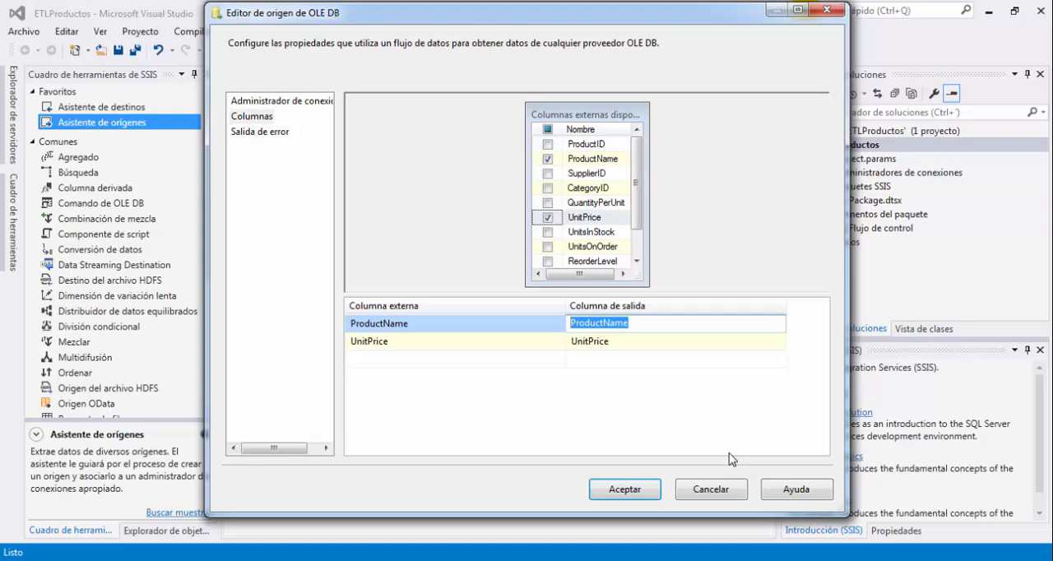
pyautogui.write('Nombre')
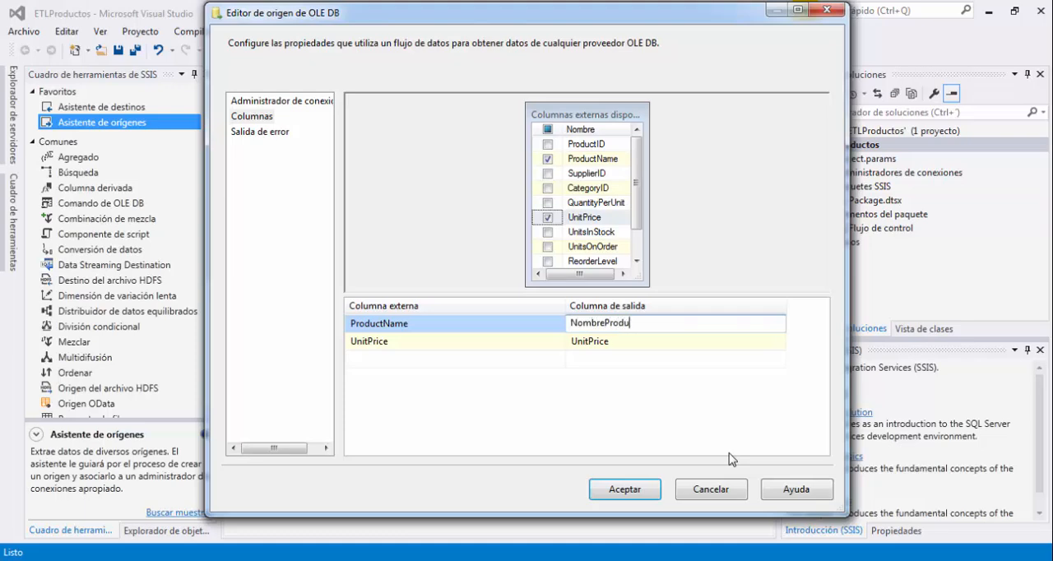
pyautogui.press('Return')
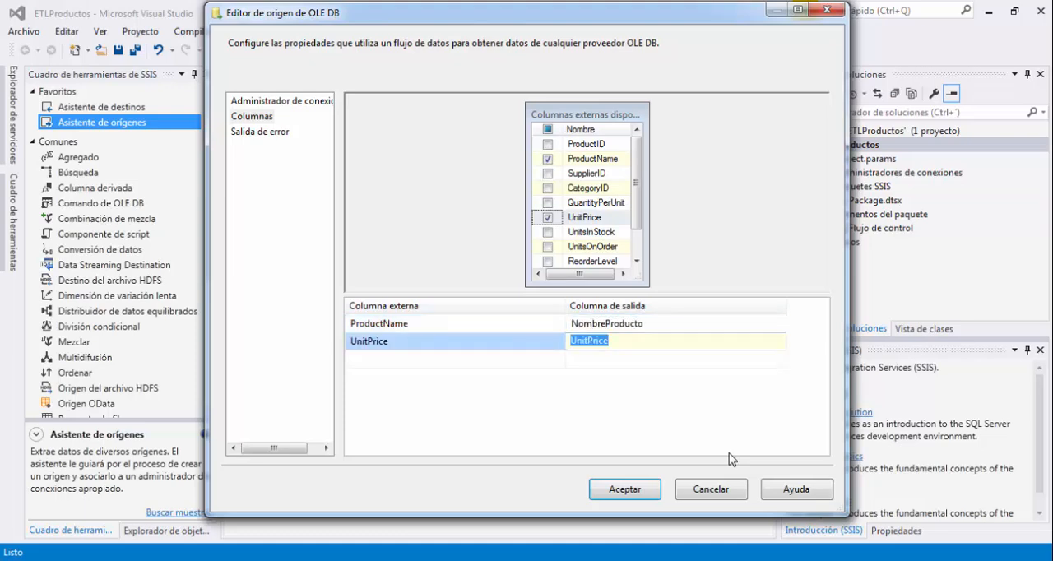
# Rename the output column of UnitPrice to PrecioUnitario, accept the source settings, and move the Origen Northwind source slightly up.
pyautogui.write('Precio')
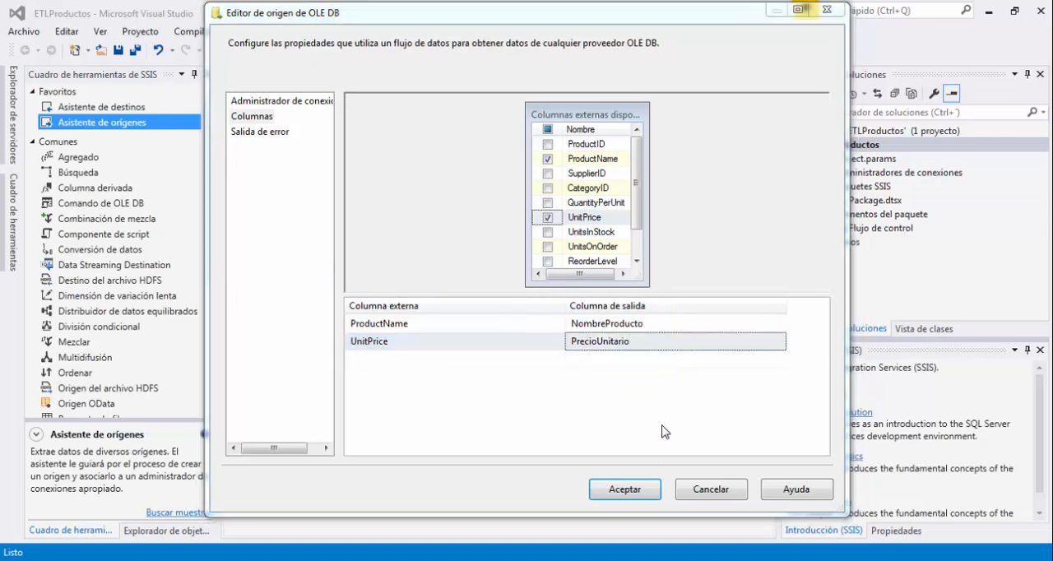
pyautogui.click(624, 489)
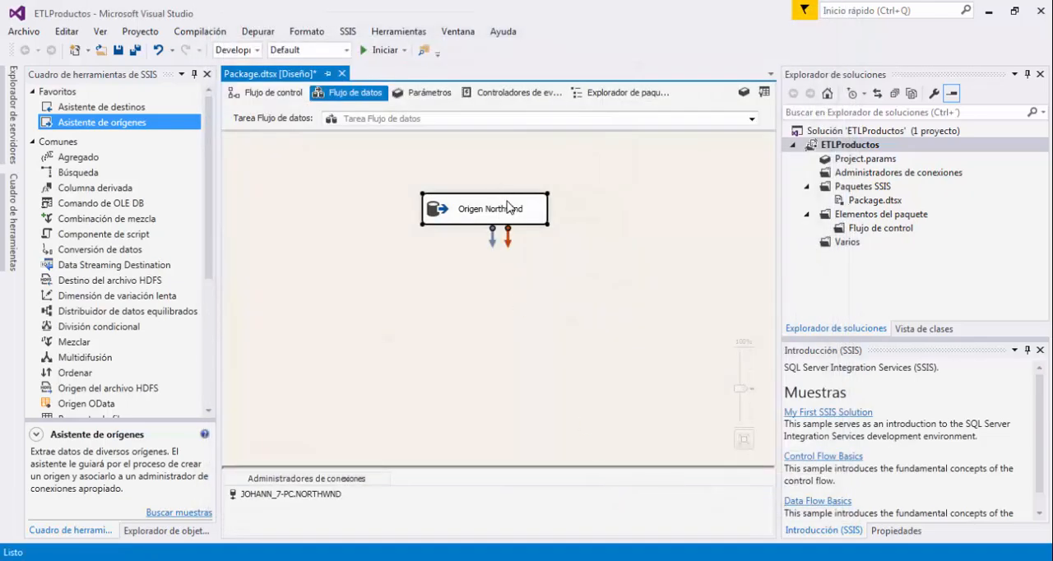
pyautogui.moveTo(508, 206); pyautogui.dragTo(509, 189)
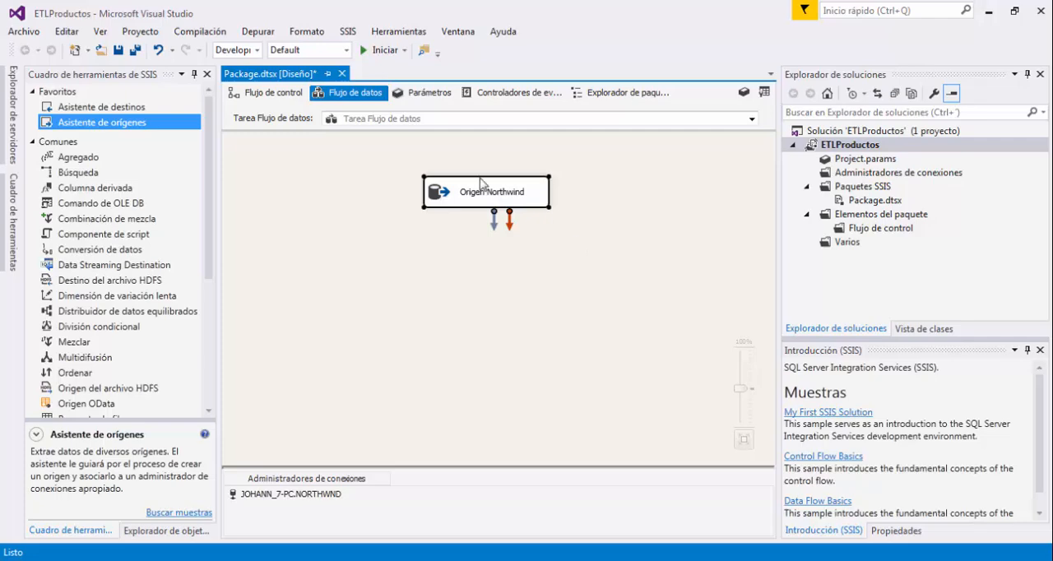
# Start adding a new destination to the data flow with the destination assistant, choosing SQL Server as the destination type.
pyautogui.click(131, 110)
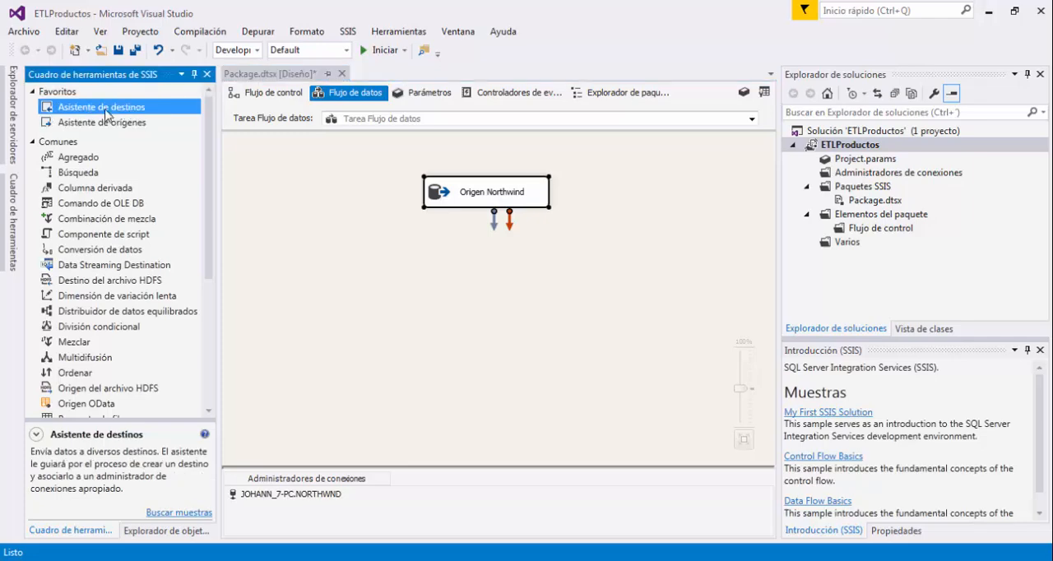
pyautogui.click(498, 312)
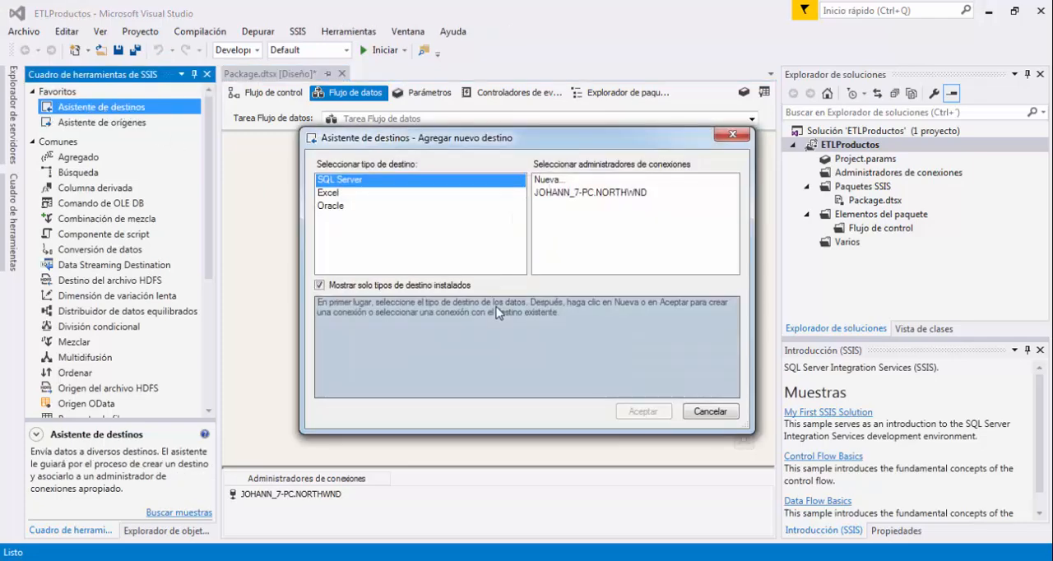
pyautogui.moveTo(571, 140); pyautogui.dragTo(564, 170)
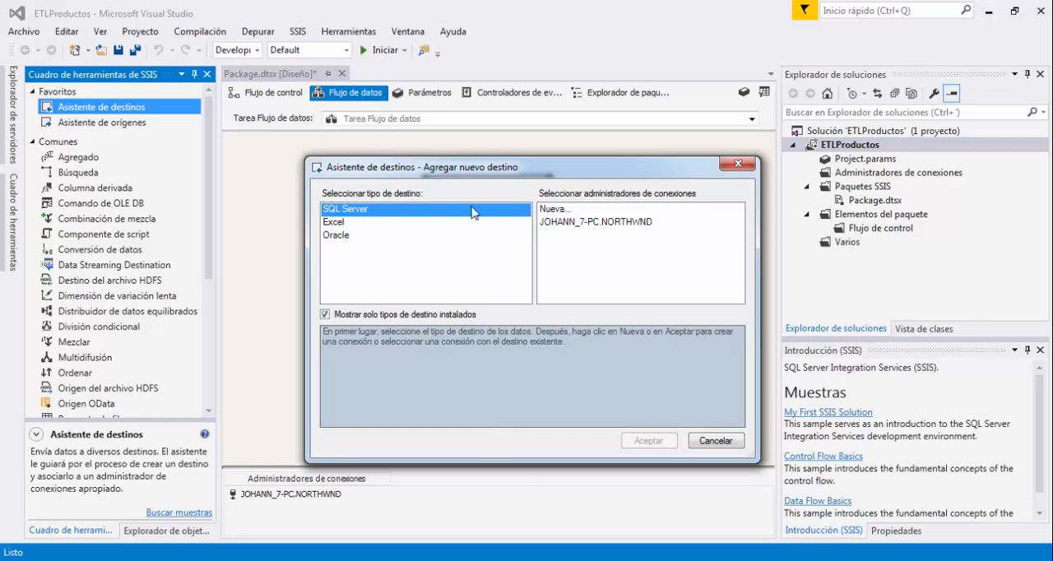
pyautogui.click(345, 222)
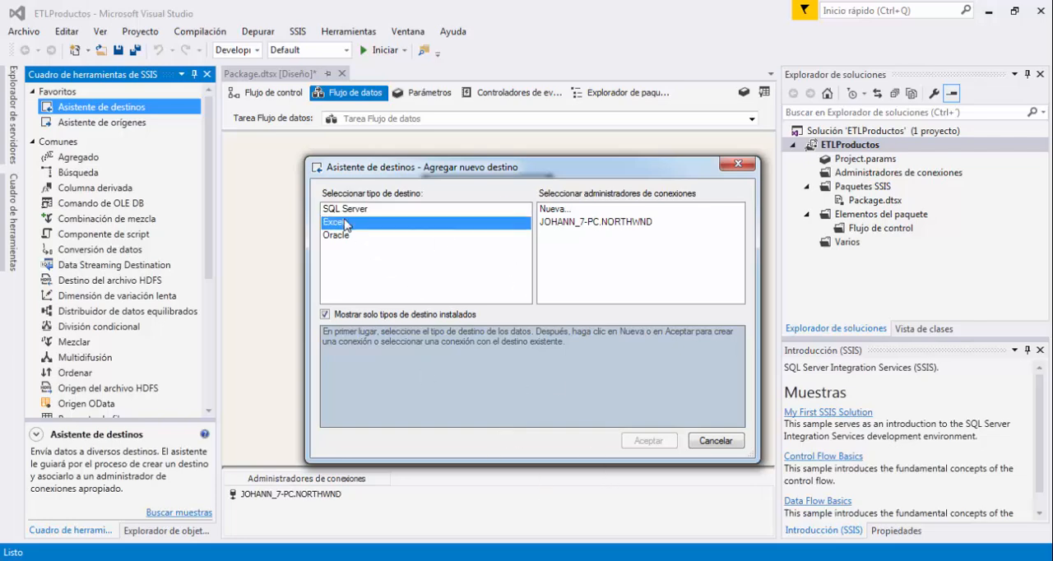
pyautogui.click(356, 236)
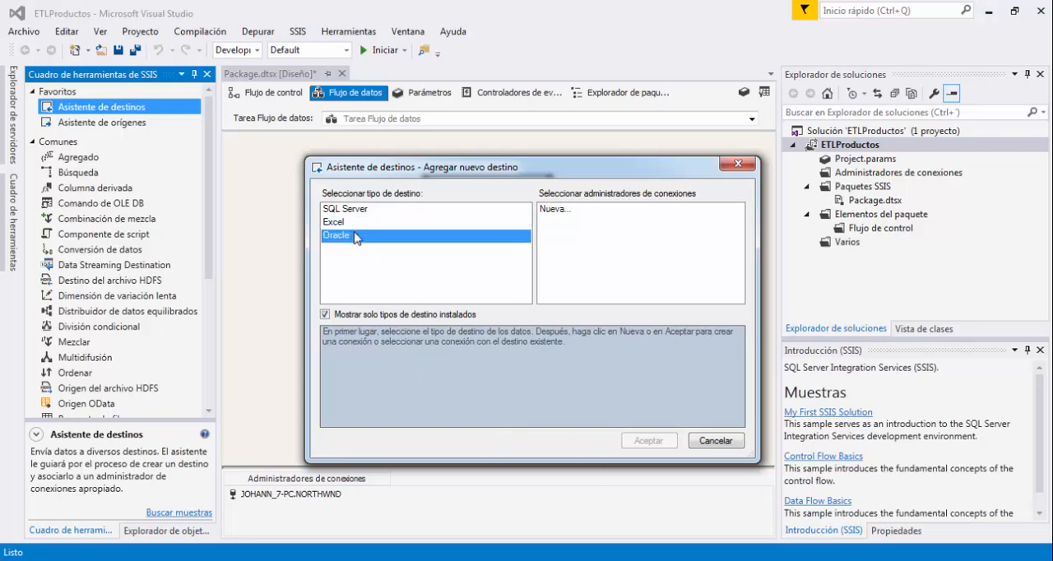
pyautogui.click(370, 211)
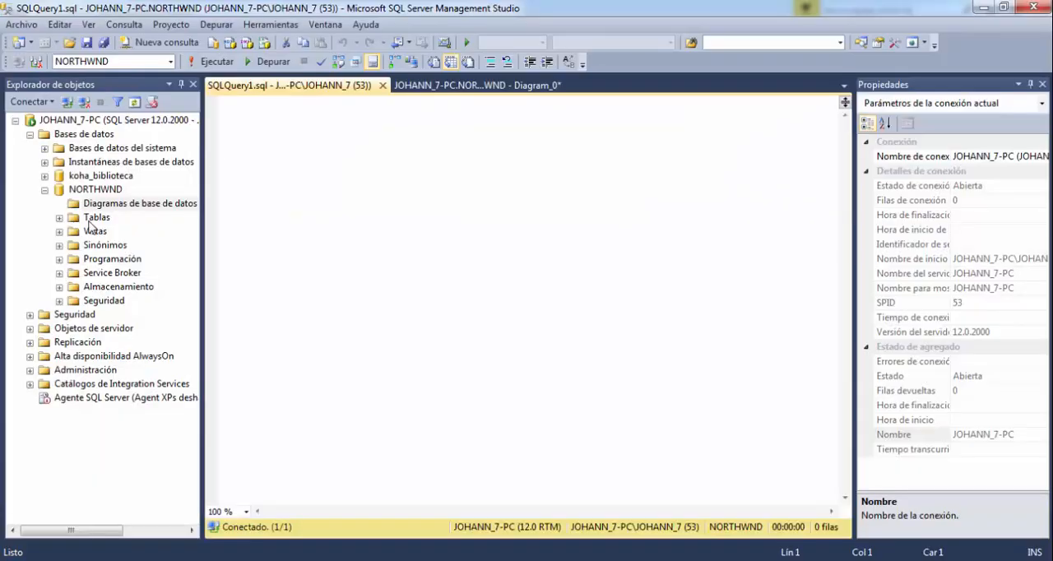
# Create a new database named Northwind_Destino on the server in SQL Server Management Studio.
pyautogui.click(44, 189)
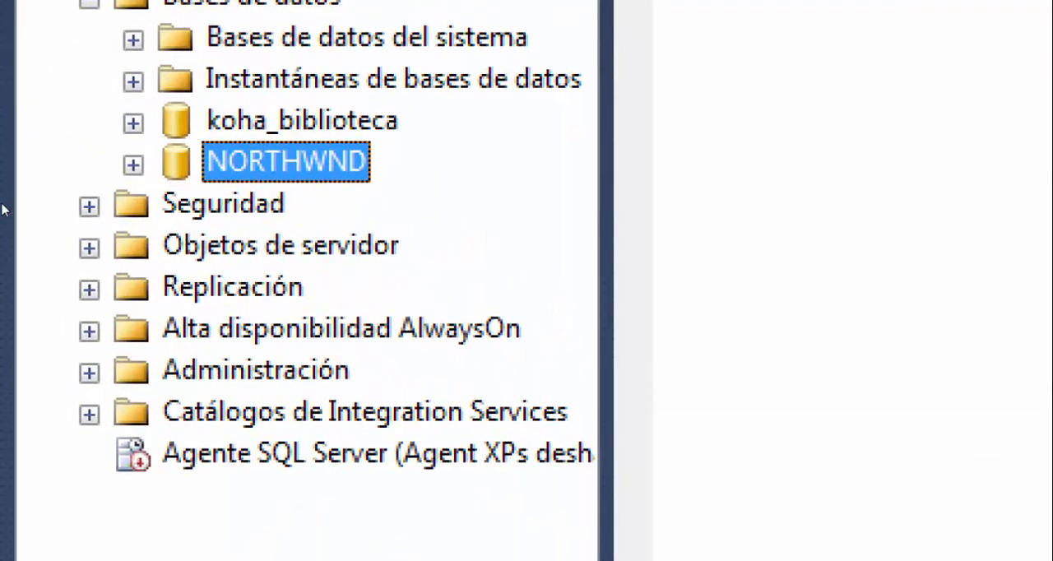
pyautogui.rightClick(228, 105)
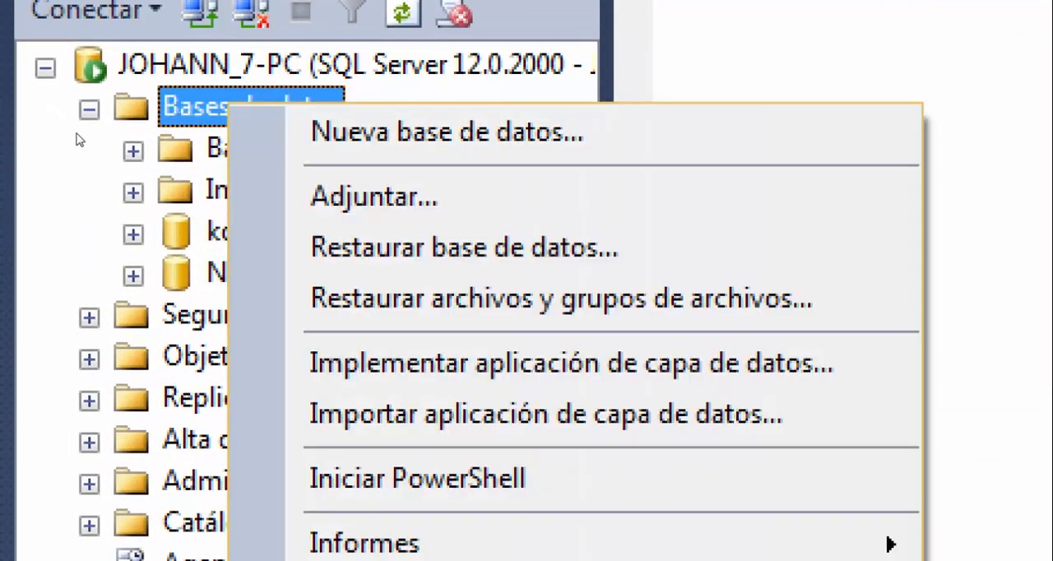
pyautogui.click(78, 137)
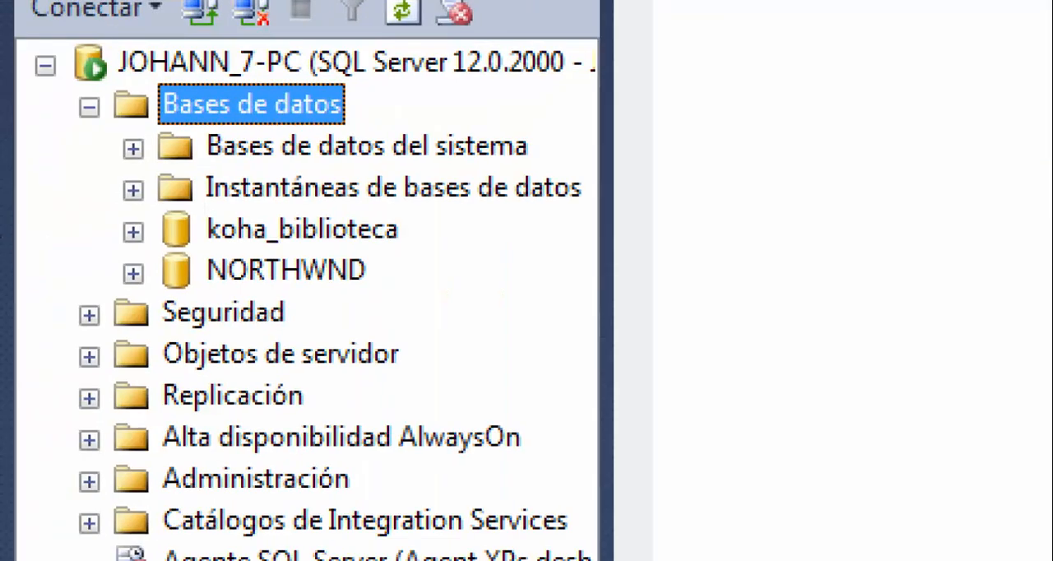
pyautogui.rightClick(243, 90)
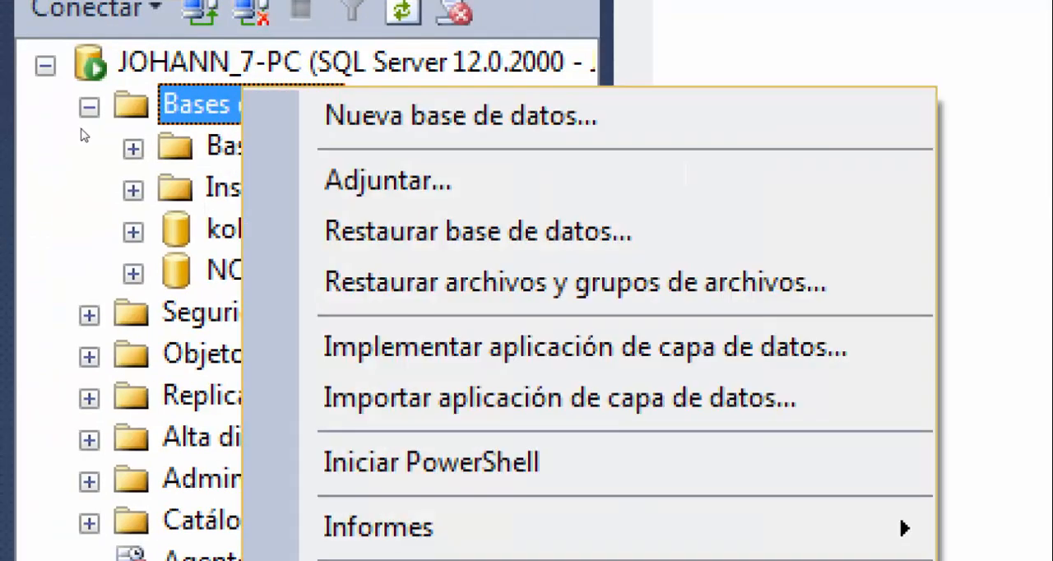
pyautogui.click(461, 116)
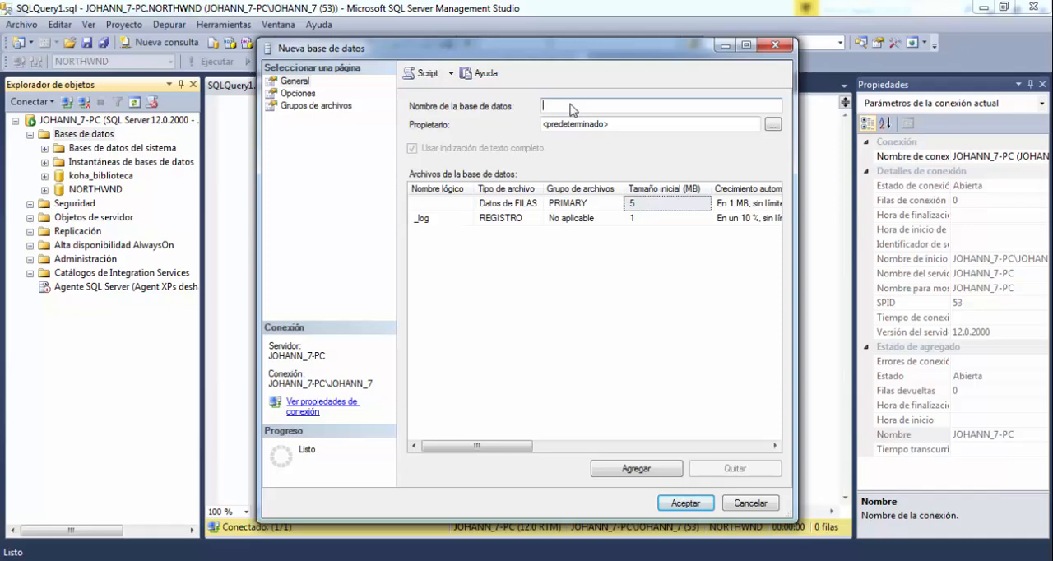
pyautogui.write('Northwind_Destino')
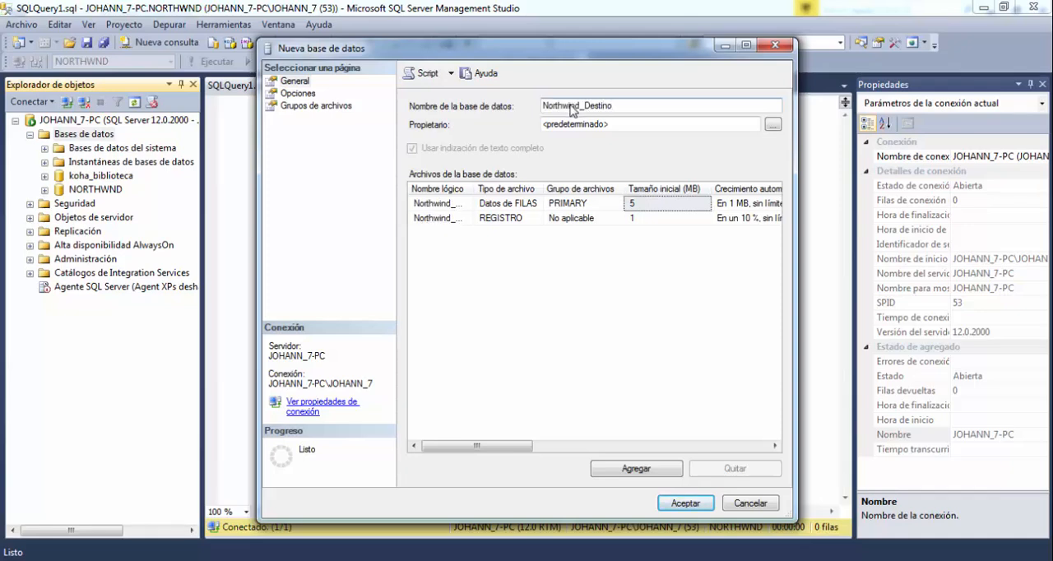
pyautogui.click(686, 502)
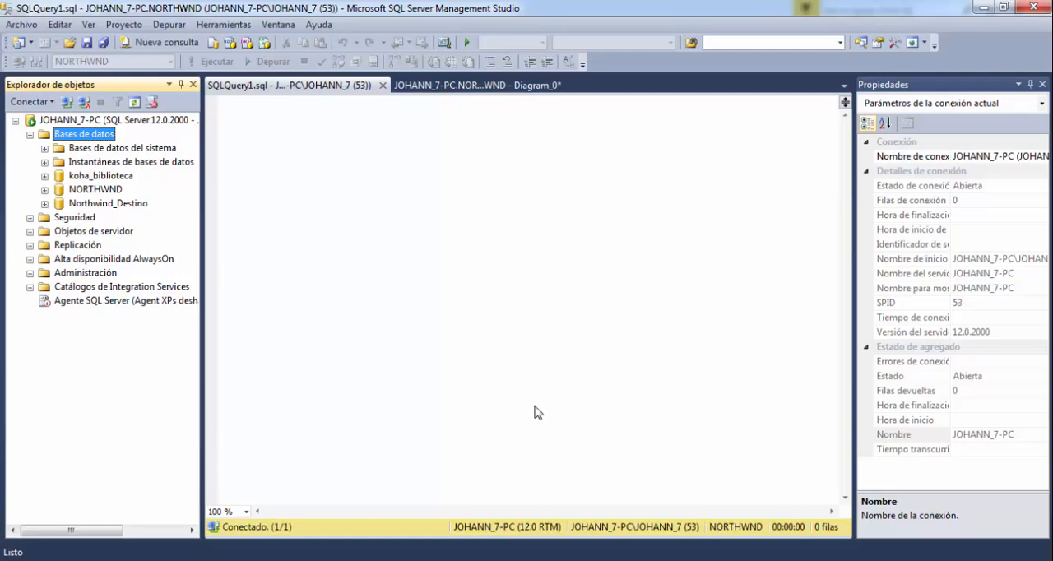
pyautogui.click(140, 209)
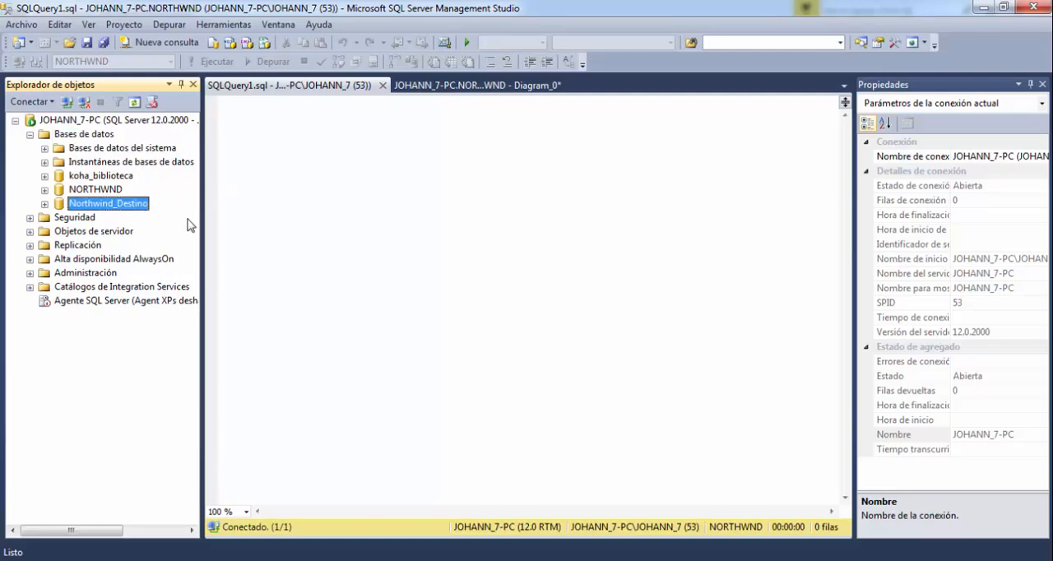
# Back in Visual Studio, add the SQL Server destination using the existing NORTHWND connection and place it below the Origen Northwind source.
pyautogui.moveTo(592, 556)
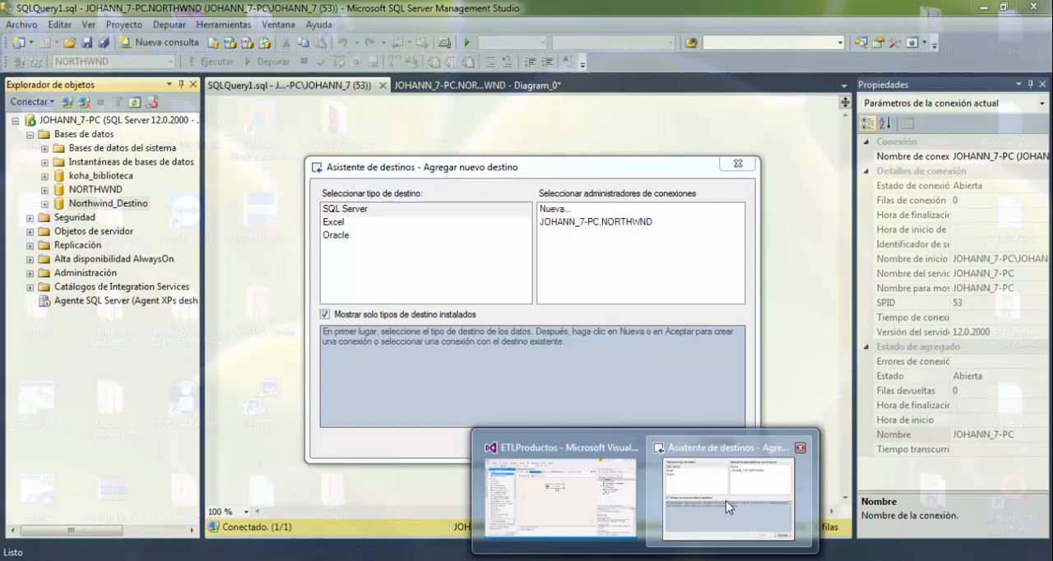
pyautogui.click(726, 500)
pyautogui.click(597, 225)
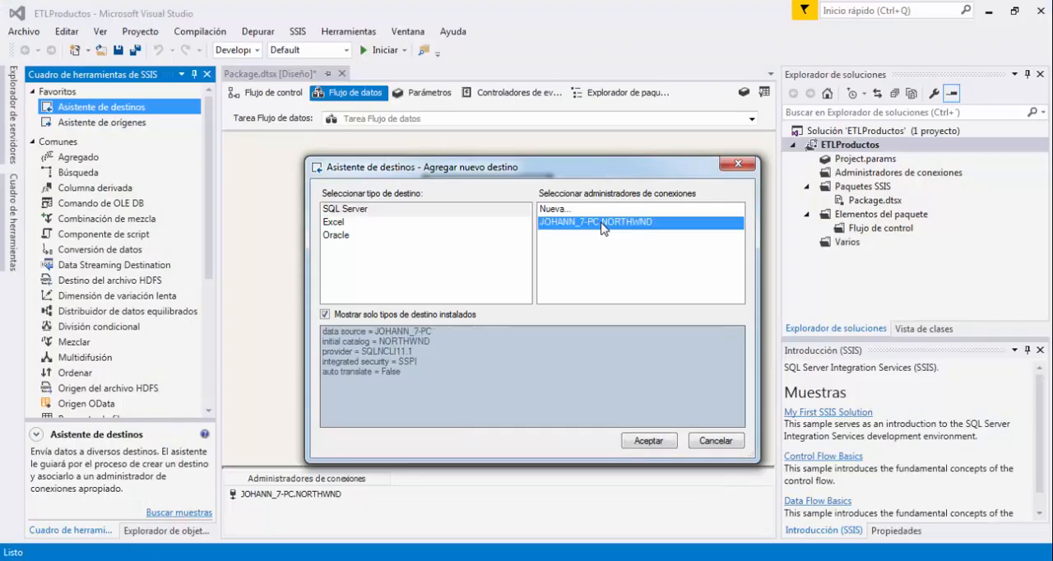
pyautogui.click(649, 440)
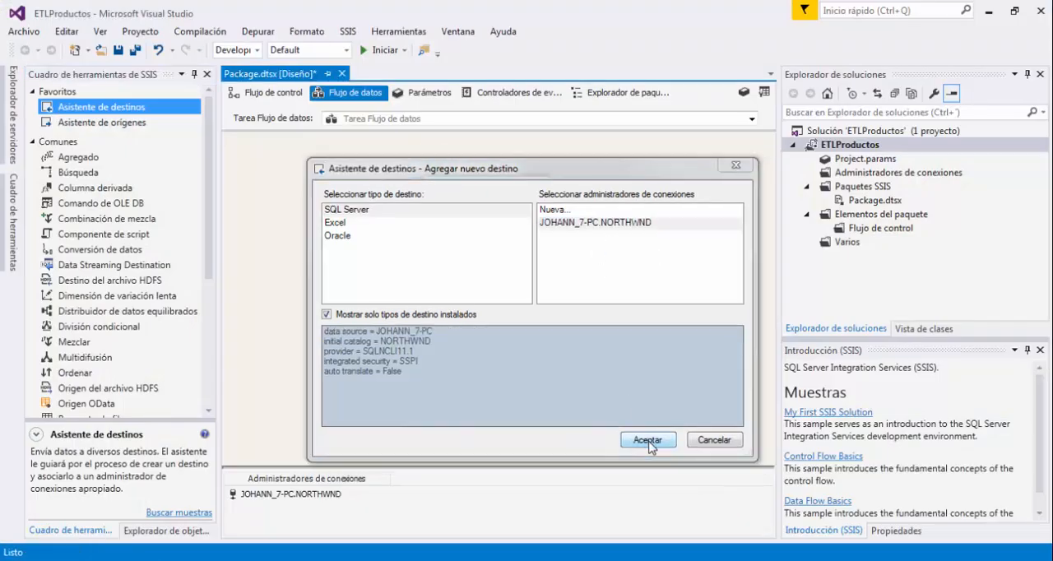
pyautogui.moveTo(575, 322); pyautogui.dragTo(504, 321)
# Open the OLE DB destination for editing without input columns and check which connection managers are available.
pyautogui.doubleClick(505, 320)
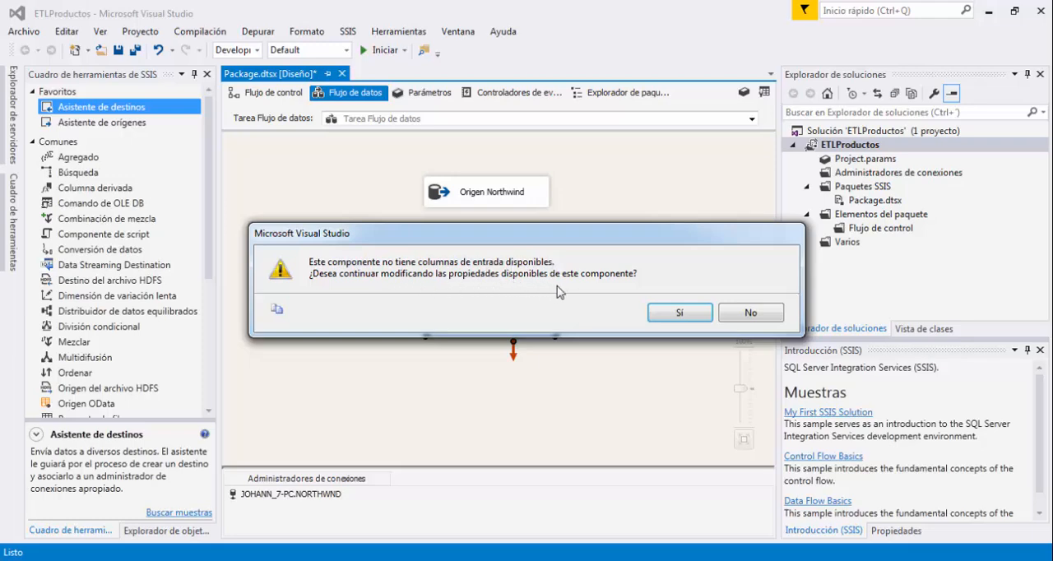
pyautogui.click(678, 313)
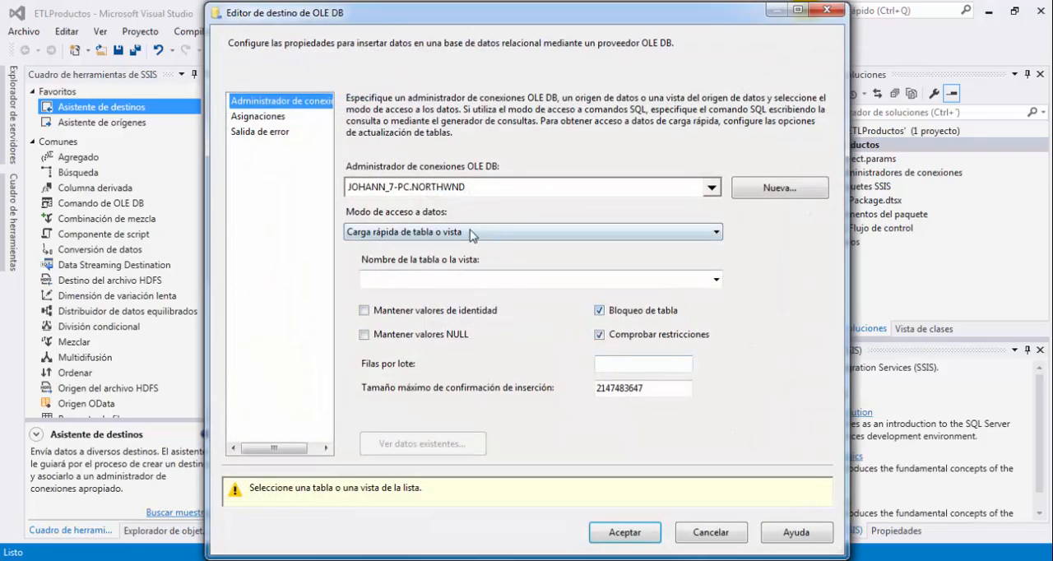
pyautogui.click(514, 191)
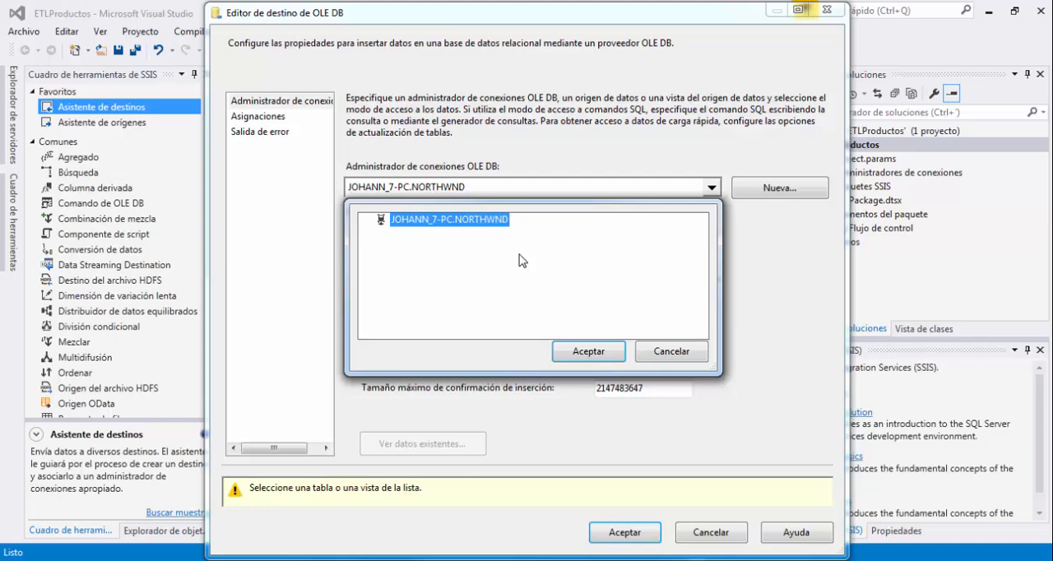
pyautogui.click(671, 354)
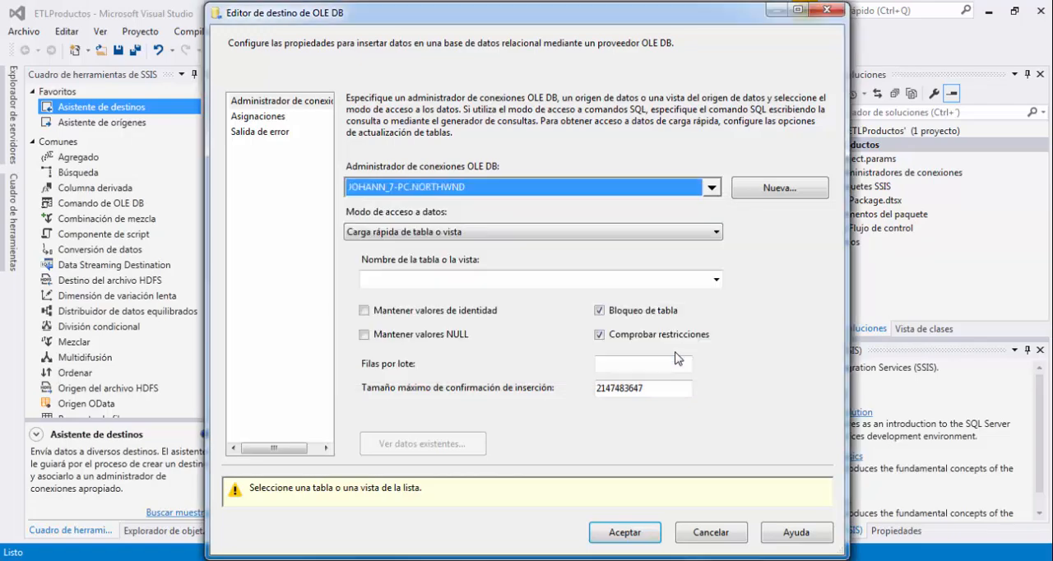
# Define a new OLE DB connection to the local server "." with the Northwind_Destino database.
pyautogui.click(772, 198)
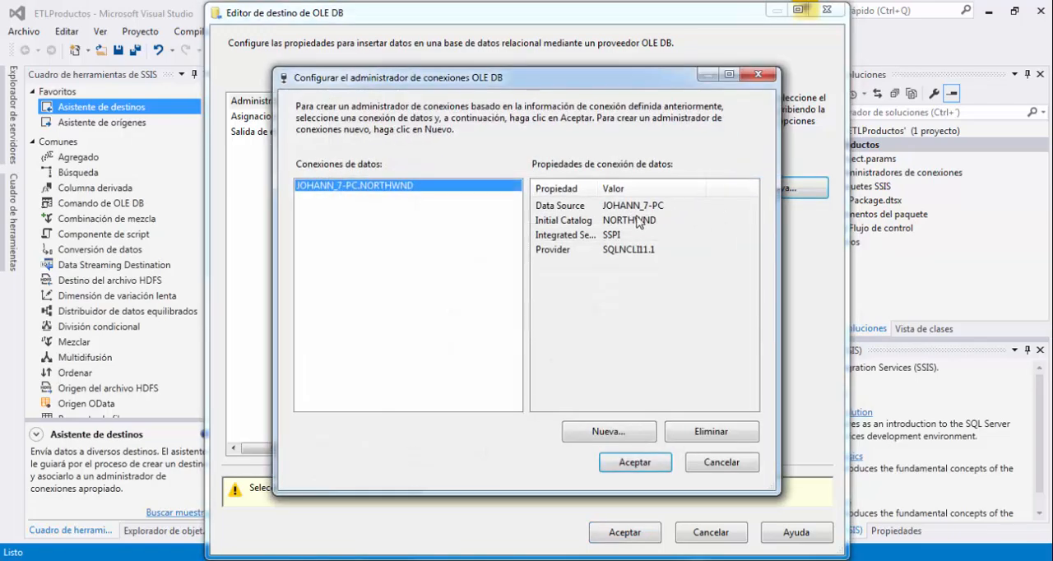
pyautogui.click(608, 432)
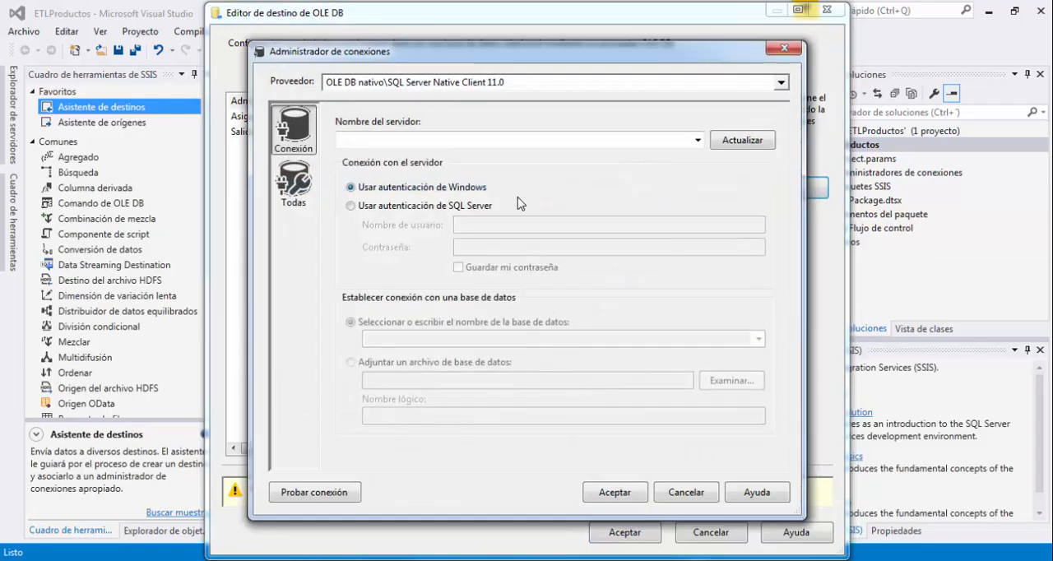
pyautogui.write('.')
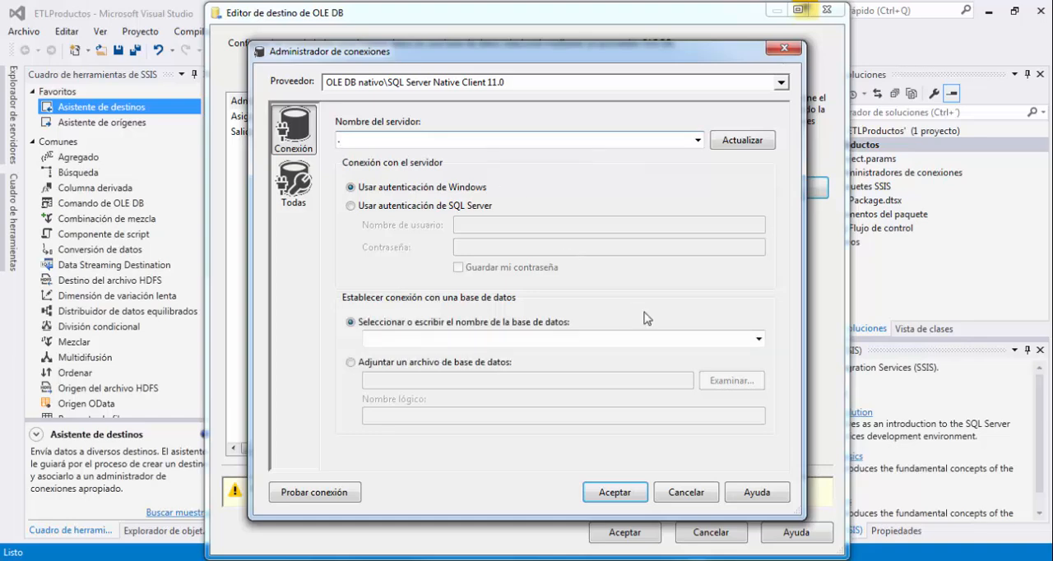
pyautogui.click(756, 339)
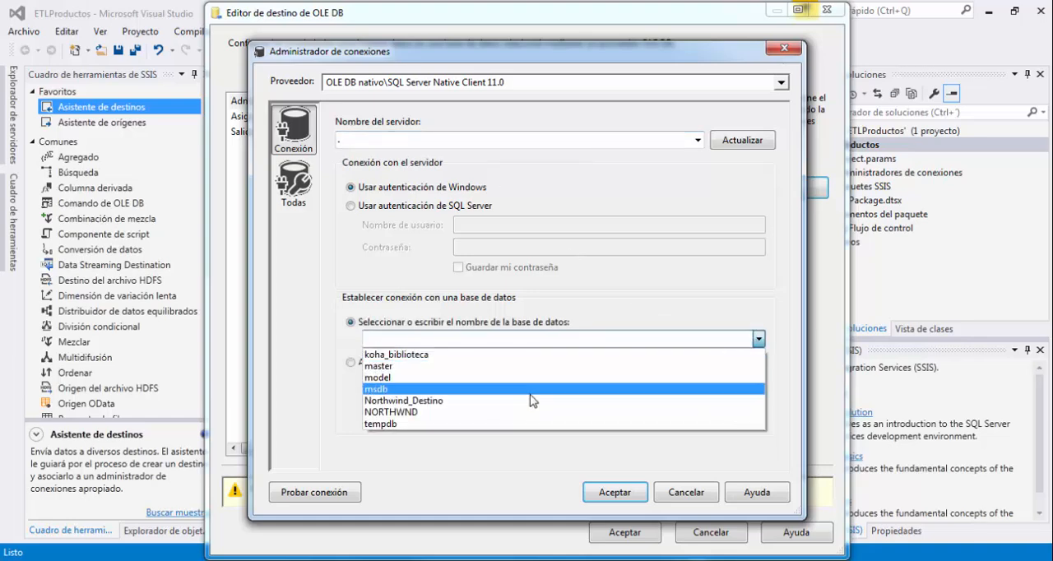
pyautogui.click(465, 406)
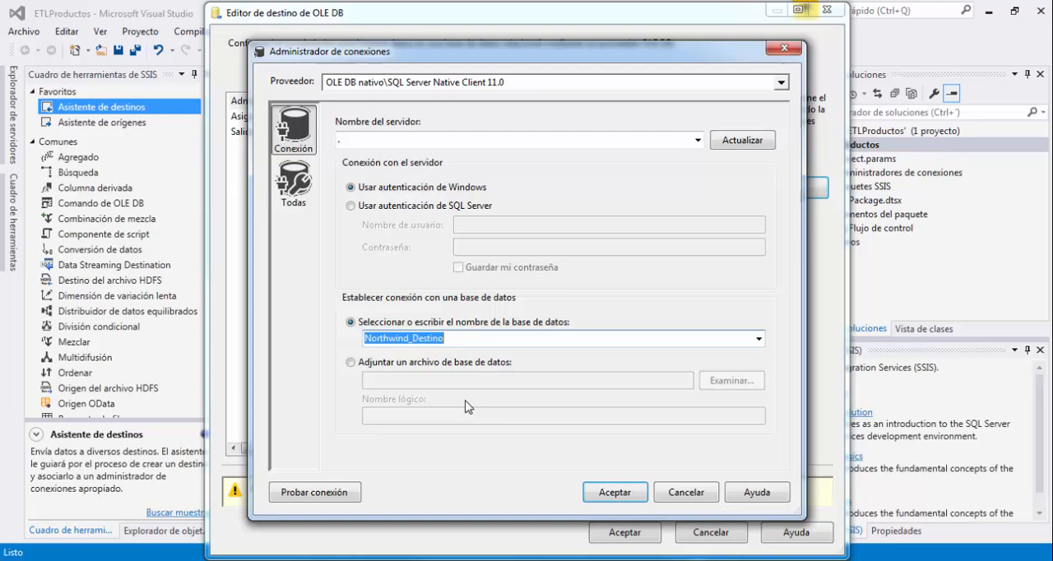
# Test the new Northwind_Destino connection and assign it to the OLE DB destination.
pyautogui.click(342, 498)
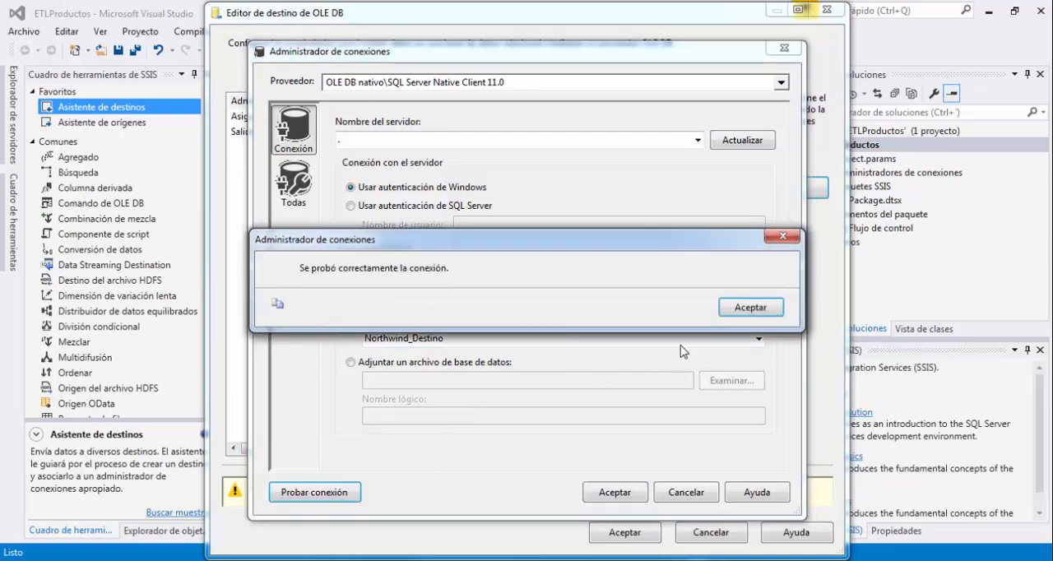
pyautogui.click(752, 310)
pyautogui.click(611, 493)
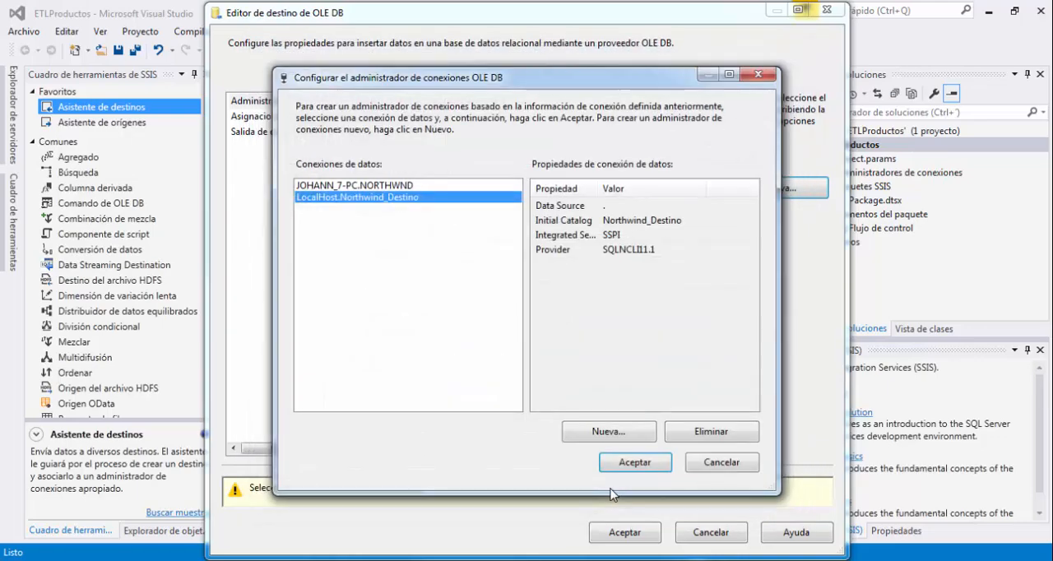
pyautogui.click(636, 463)
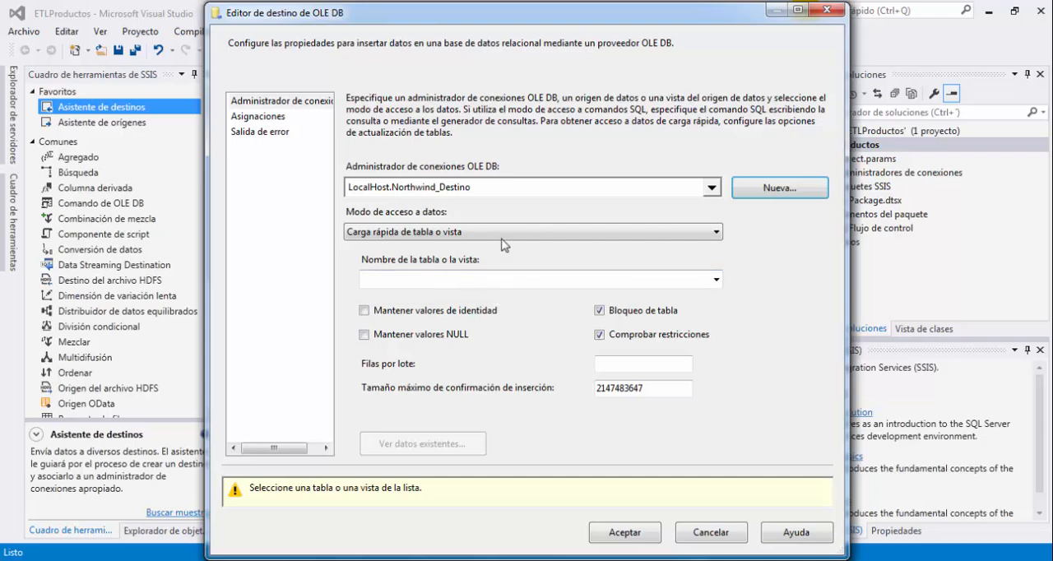
# Review the destination's data access modes and check which tables or views Northwind_Destino offers for loading.
pyautogui.click(507, 232)
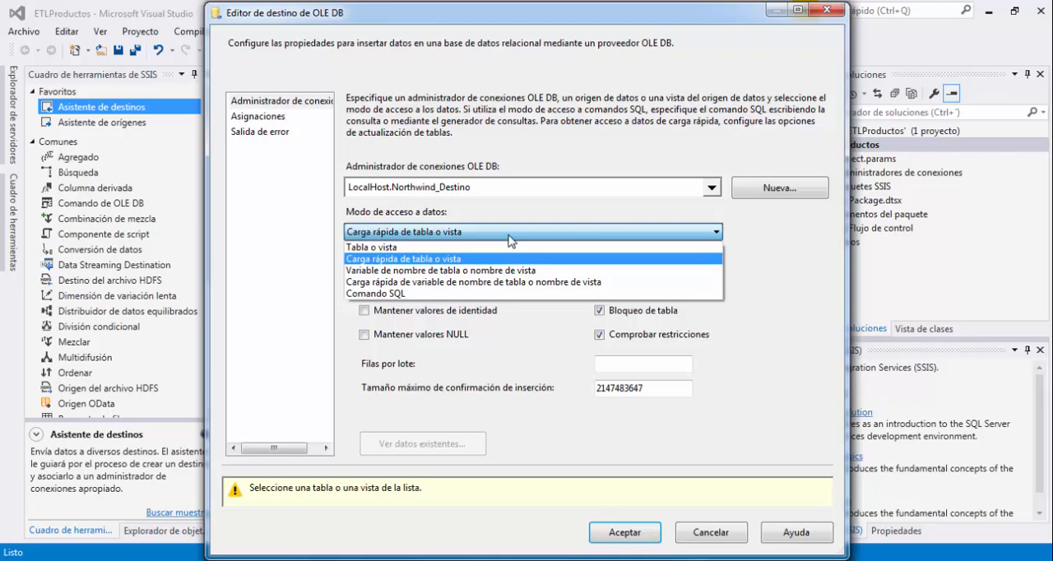
pyautogui.click(507, 238)
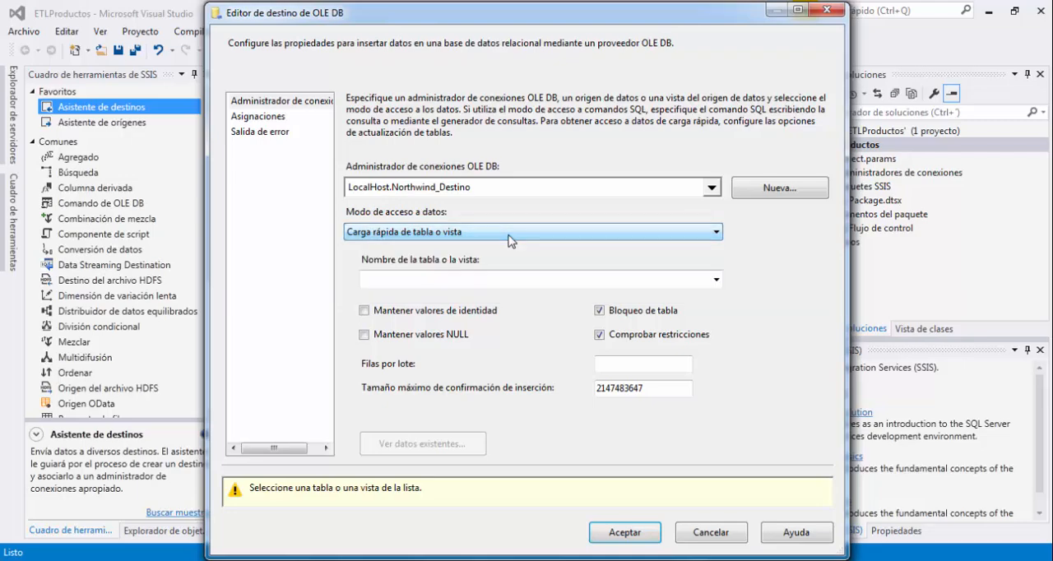
pyautogui.click(715, 281)
pyautogui.click(642, 292)
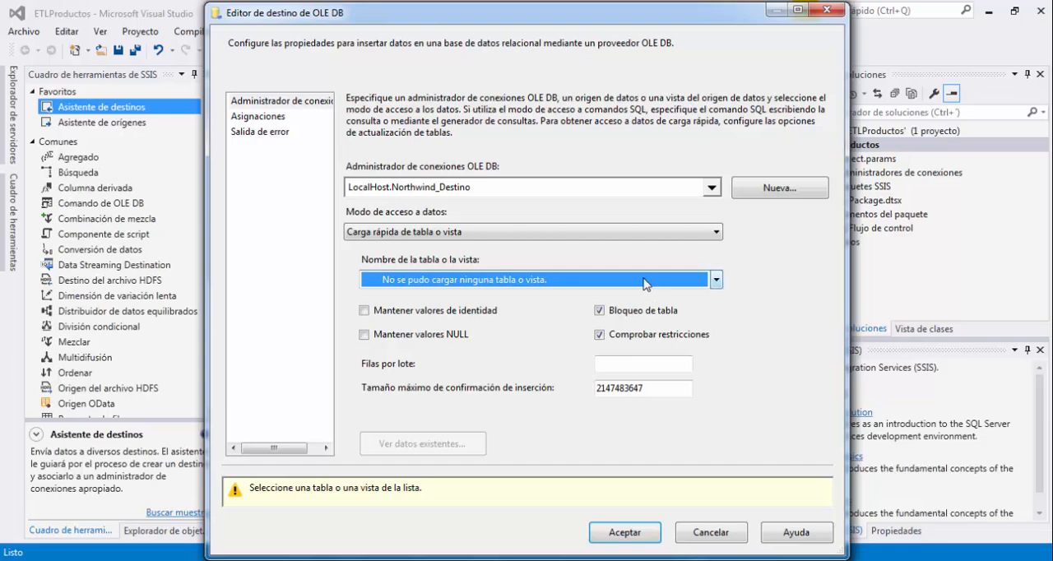
# Recheck the destination's table list, then switch to SQL Server Management Studio and inspect the tables in the Northwind_Destino database.
pyautogui.click(713, 281)
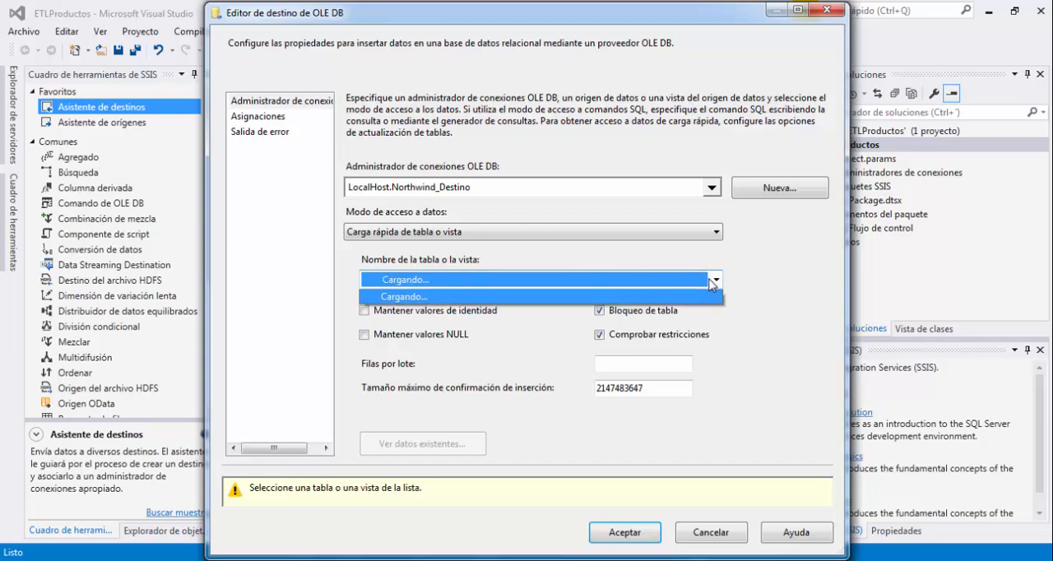
pyautogui.click(713, 281)
pyautogui.click(713, 281)
pyautogui.click(713, 280)
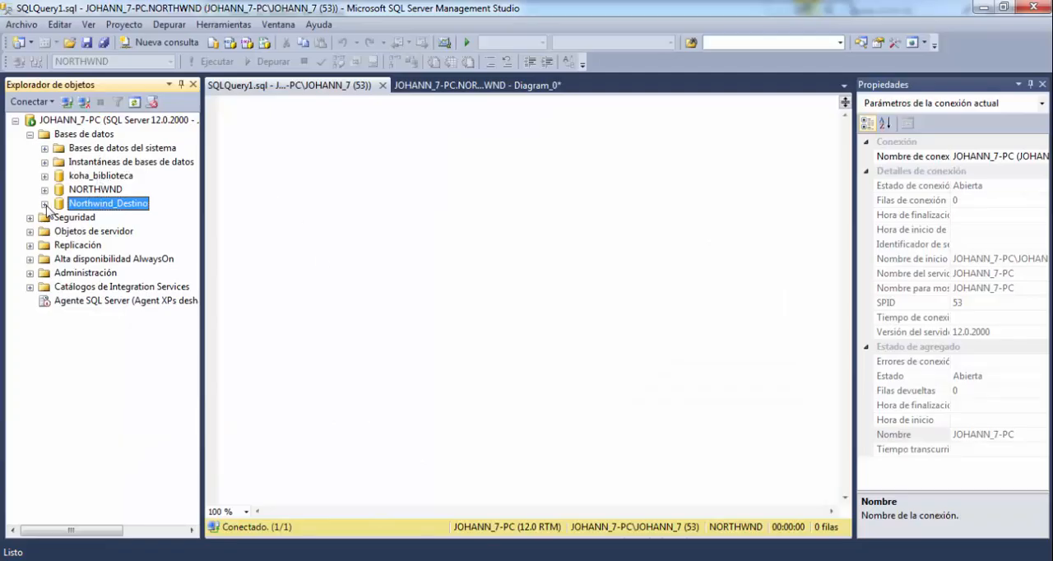
pyautogui.click(45, 204)
pyautogui.click(60, 232)
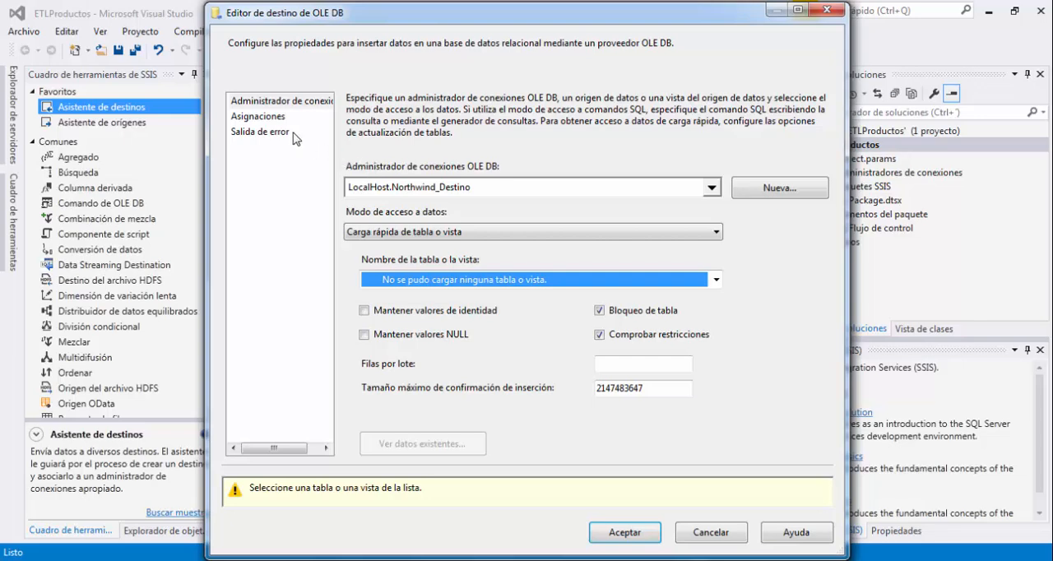
# Try to view the OLE DB destination's column mappings and close its editor.
pyautogui.click(271, 122)
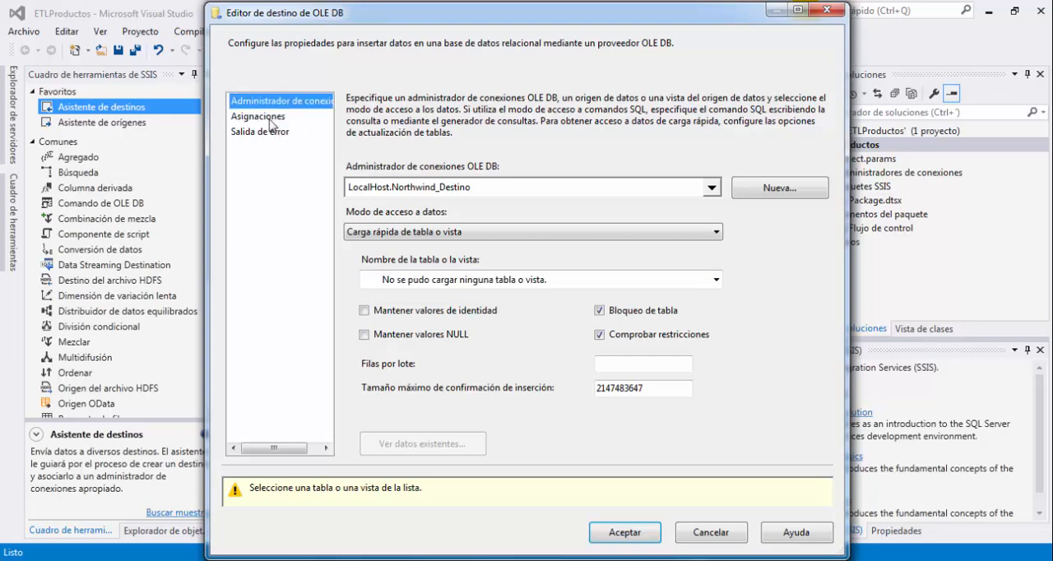
pyautogui.click(270, 121)
pyautogui.click(271, 121)
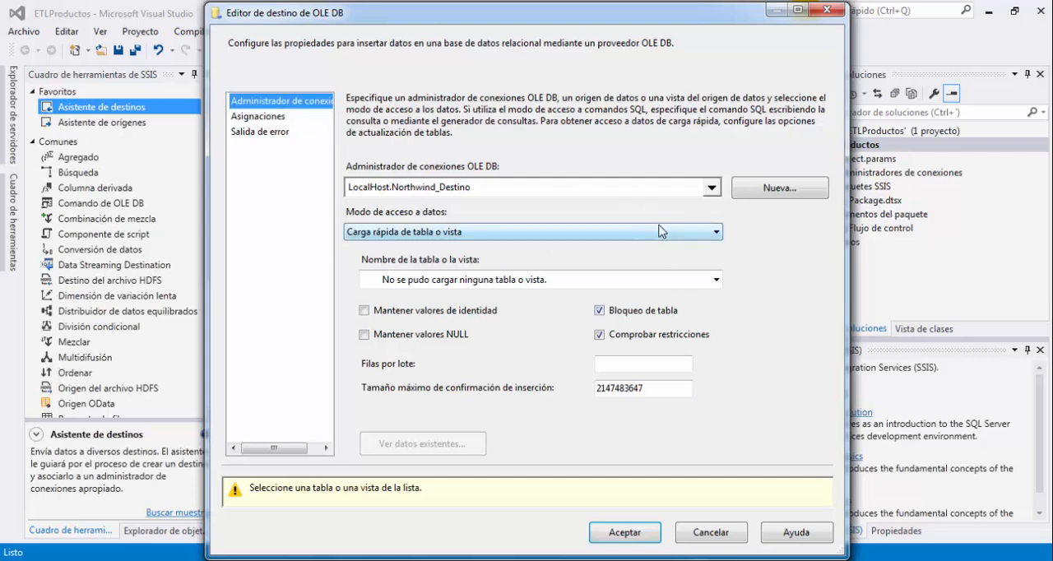
pyautogui.click(834, 11)
# Rename the OLE DB destination component as "Destino Northwind".
pyautogui.click(467, 323)
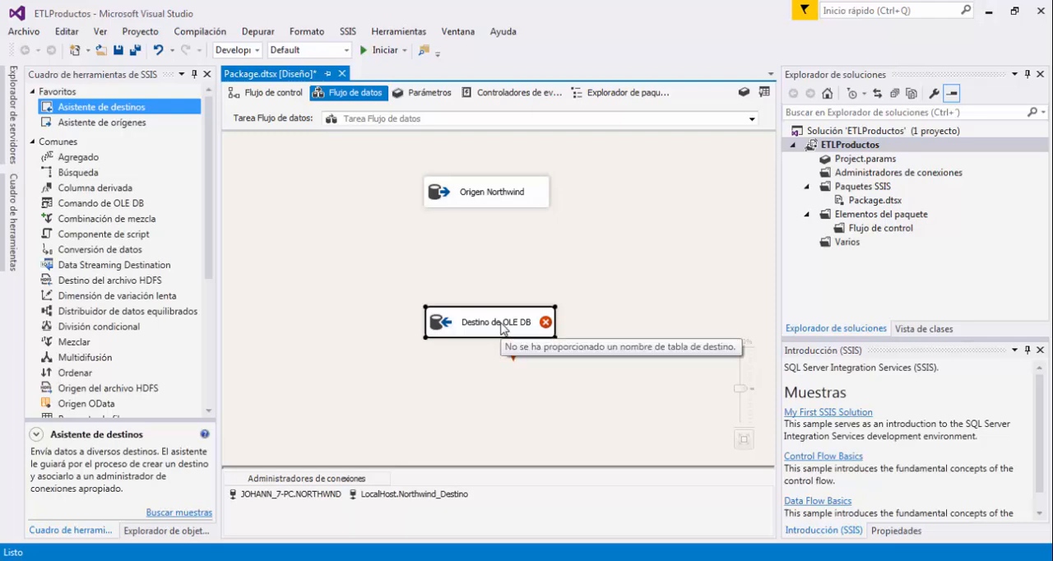
pyautogui.click(505, 325)
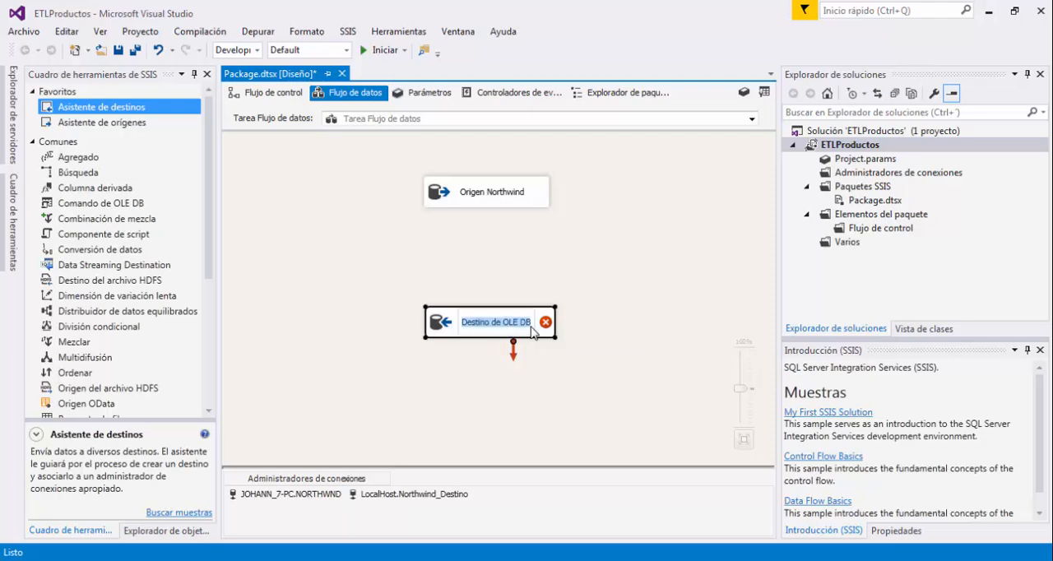
pyautogui.write('Destin')
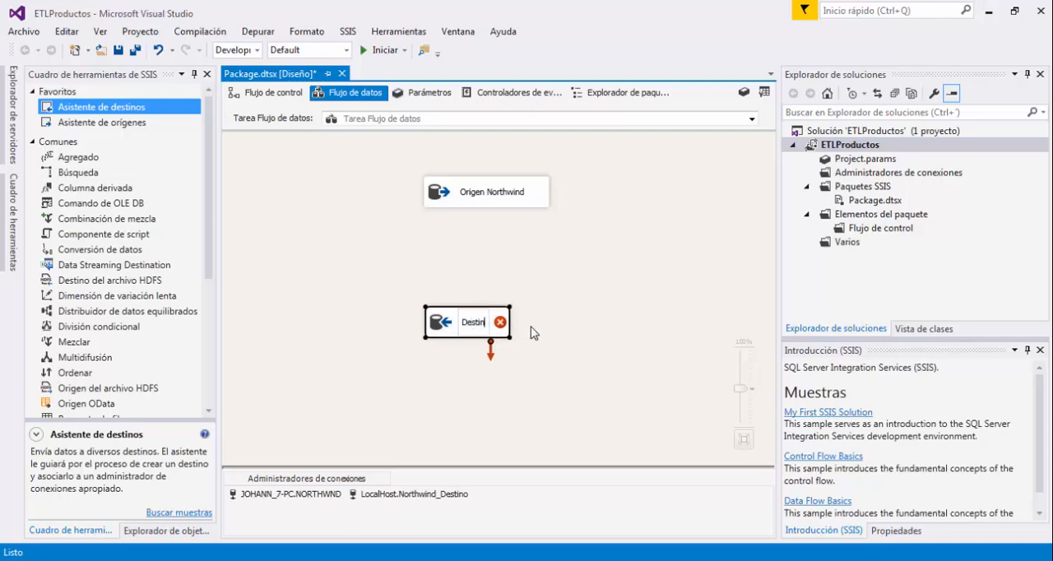
pyautogui.write('o nort')
pyautogui.press('BackSpace')
pyautogui.press('BackSpace')
pyautogui.press('BackSpace')
pyautogui.press('BackSpace')
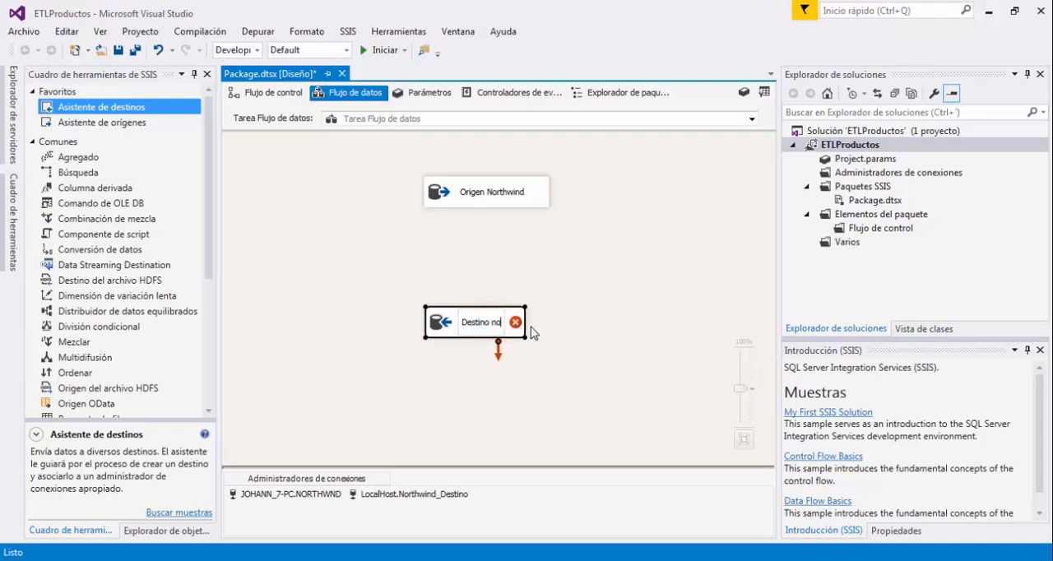
pyautogui.write('Northwind')
pyautogui.click(529, 269)
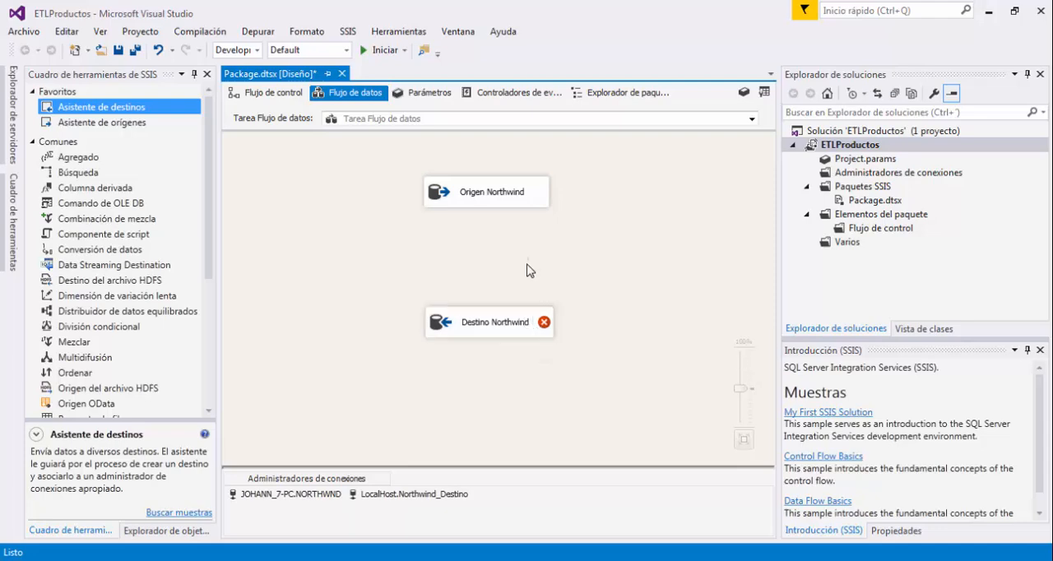
# Connect the regular data output of Origen Northwind to Destino Northwind.
pyautogui.click(542, 200)
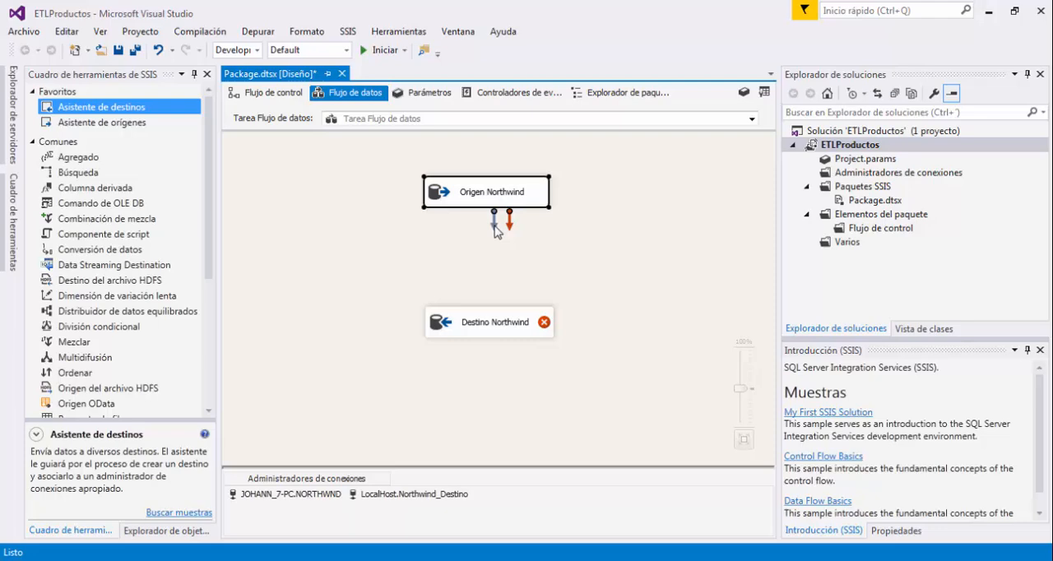
pyautogui.moveTo(496, 231); pyautogui.dragTo(504, 319)
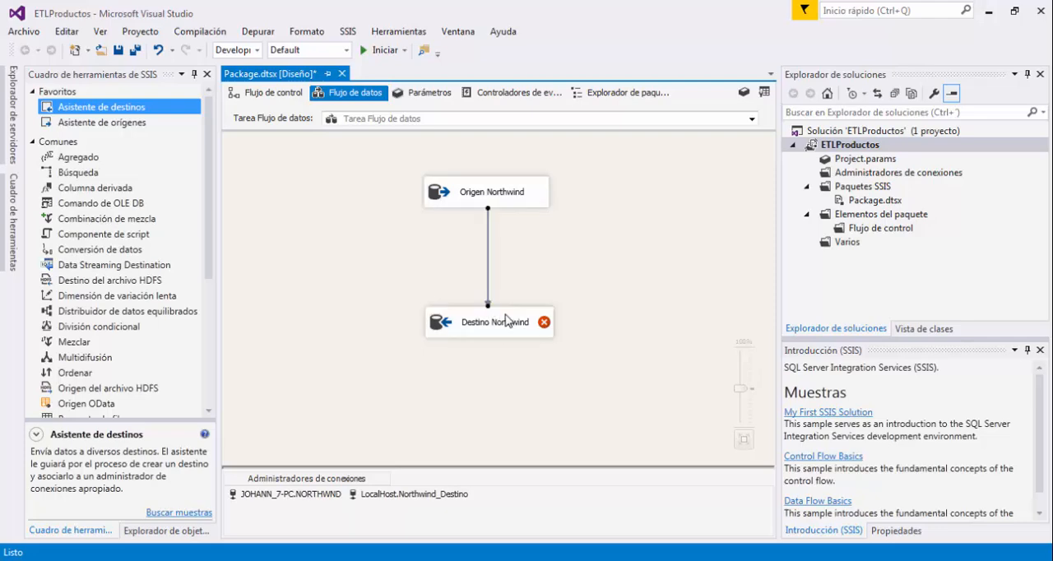
pyautogui.click(568, 284)
# Create the [Destino Northwind] table from the destination's editor, with columns NombreProducto nvarchar(40) and PrecioUnitario money, as its target table.
pyautogui.doubleClick(508, 319)
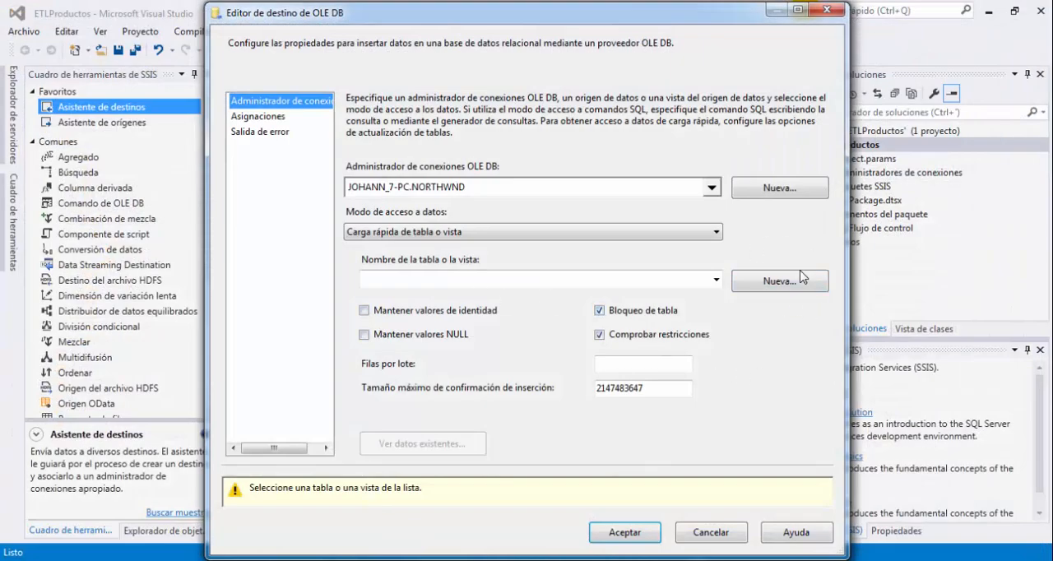
pyautogui.click(755, 290)
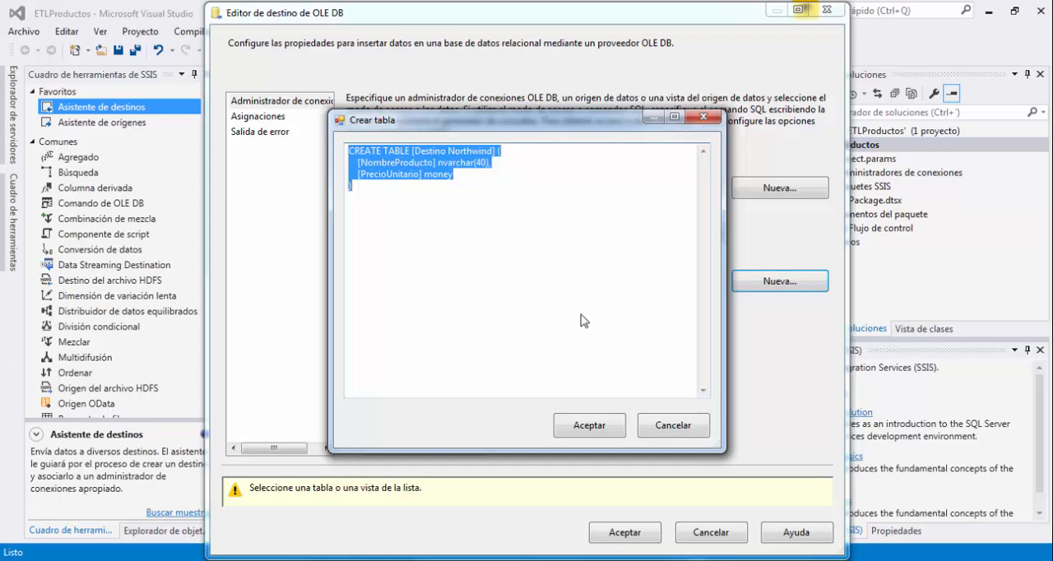
pyautogui.click(609, 434)
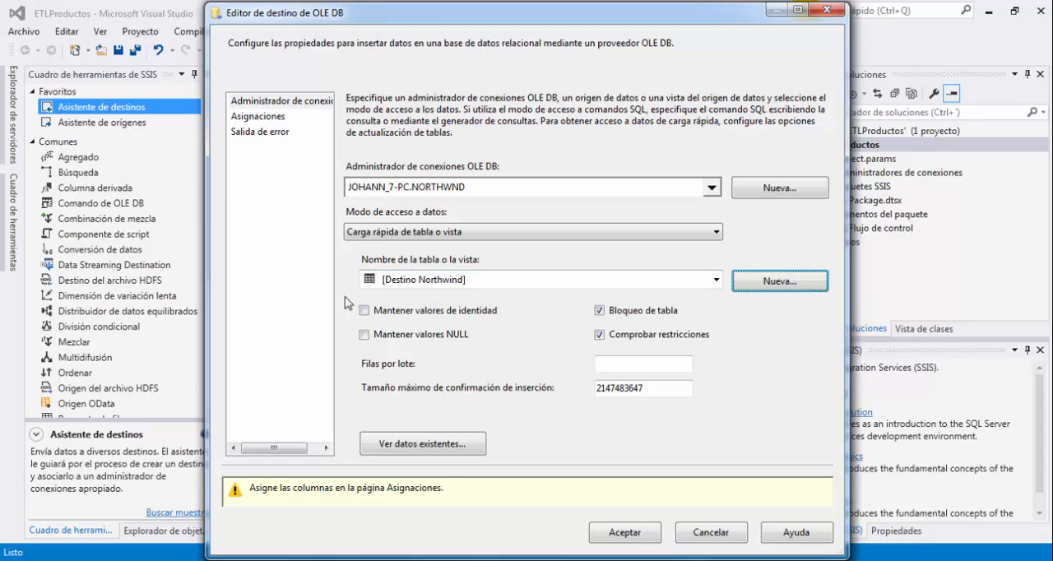
pyautogui.moveTo(341, 295)
pyautogui.mouseDown()
pyautogui.moveTo(616, 347)
pyautogui.moveTo(725, 347)
pyautogui.mouseUp()
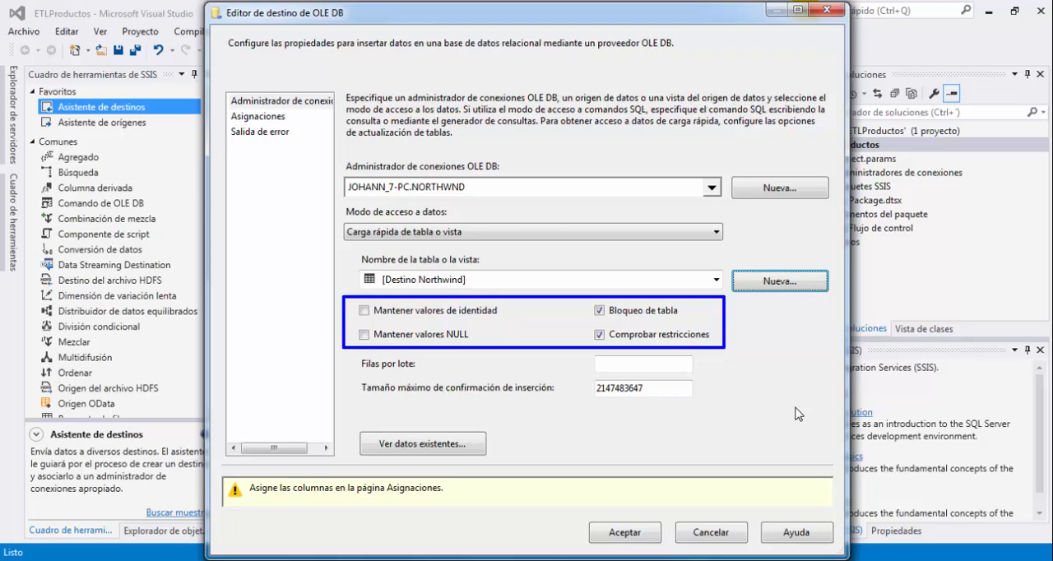
# Preview the existing data in the [Destino Northwind] table, widening its columns to read the NombreProducto and PrecioUnitario headers.
pyautogui.click(422, 444)
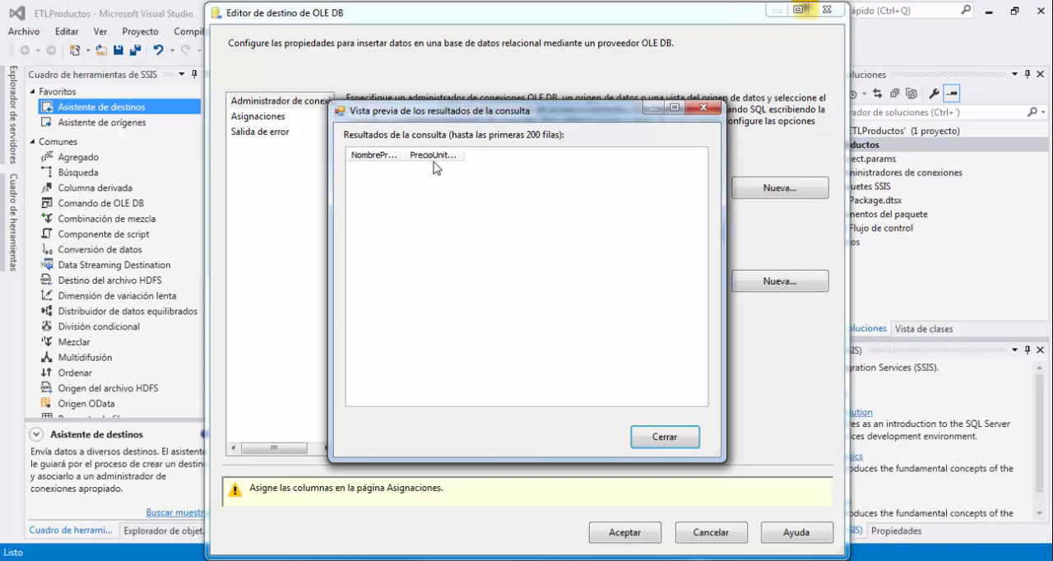
pyautogui.moveTo(406, 155); pyautogui.dragTo(536, 160)
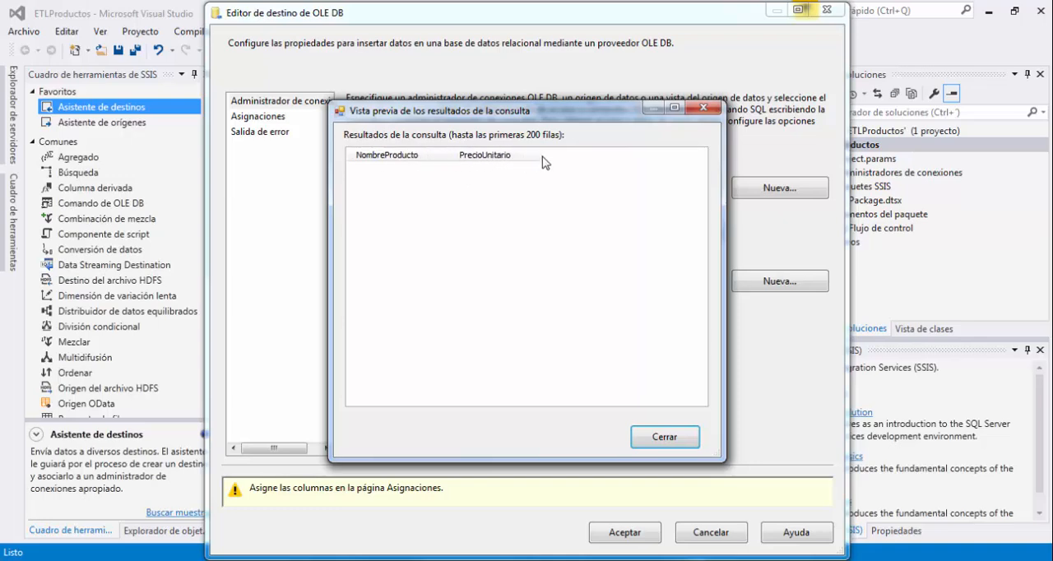
pyautogui.click(687, 440)
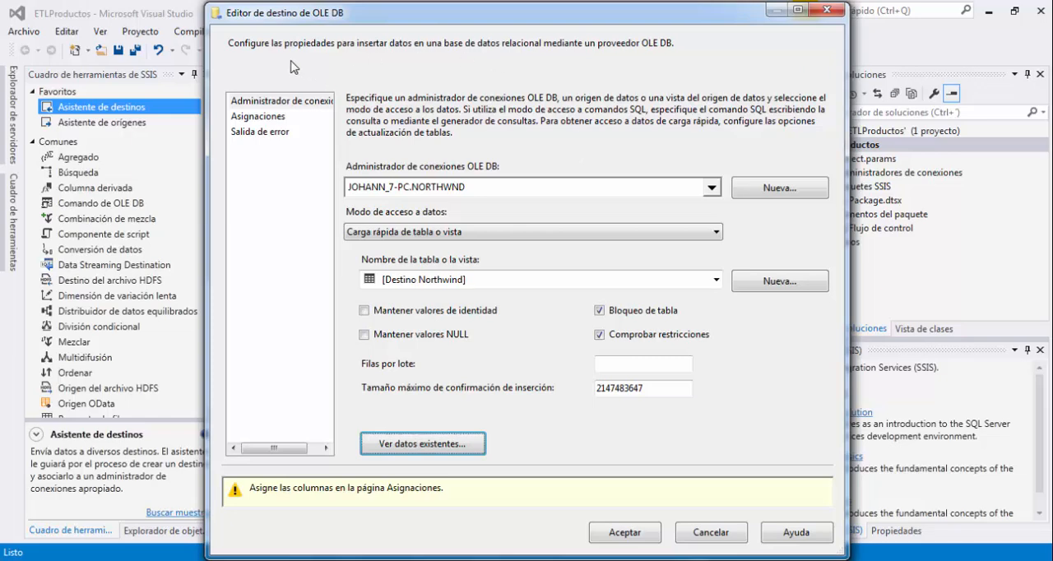
# Open the destination's column mappings and review the NombreProducto and PrecioUnitario assignments, sorting the list by destination and input column.
pyautogui.click(276, 123)
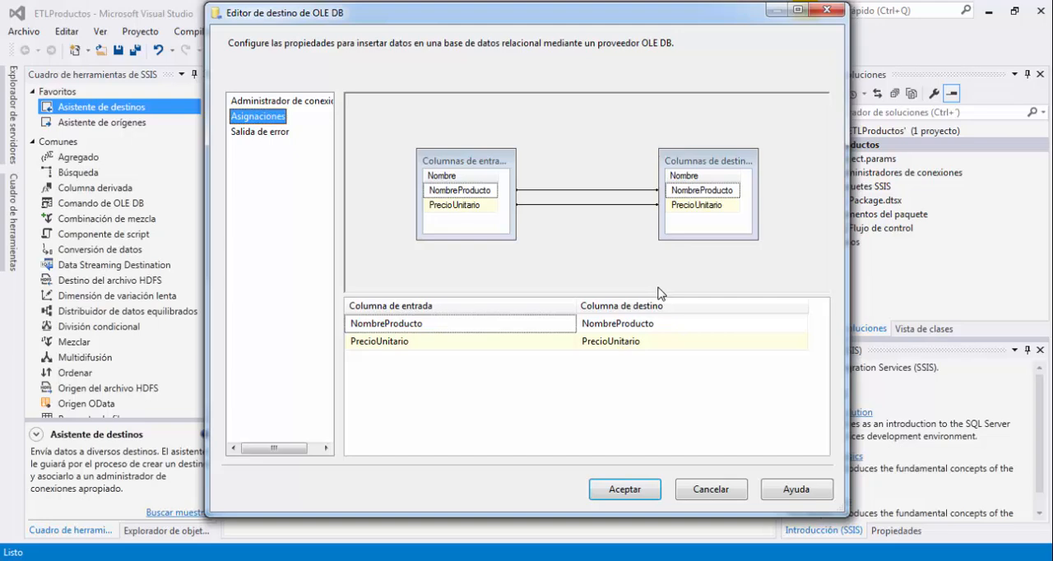
pyautogui.click(536, 324)
pyautogui.click(559, 341)
pyautogui.click(621, 311)
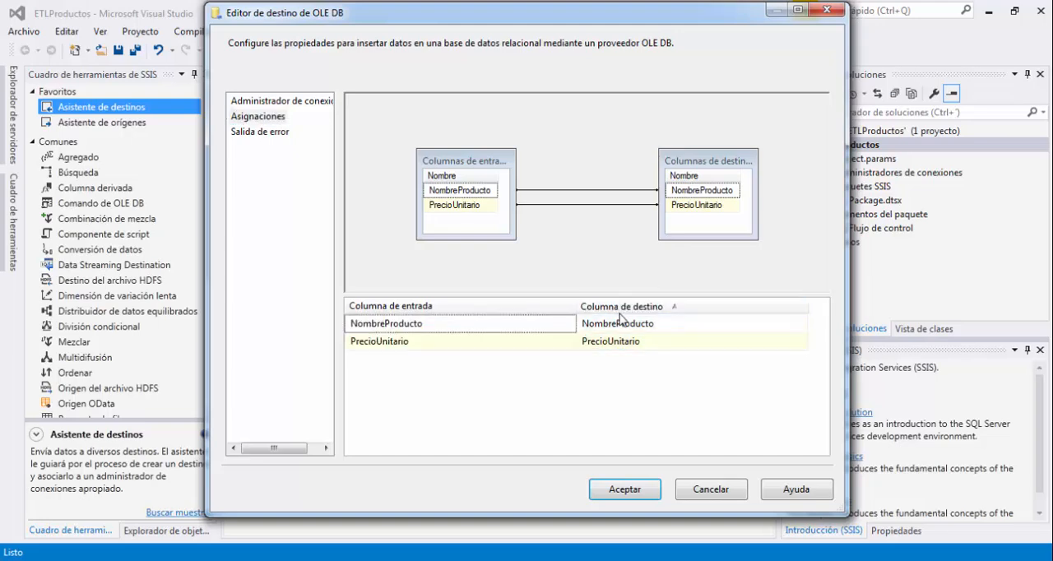
pyautogui.click(621, 321)
pyautogui.click(684, 344)
pyautogui.click(662, 306)
pyautogui.click(664, 326)
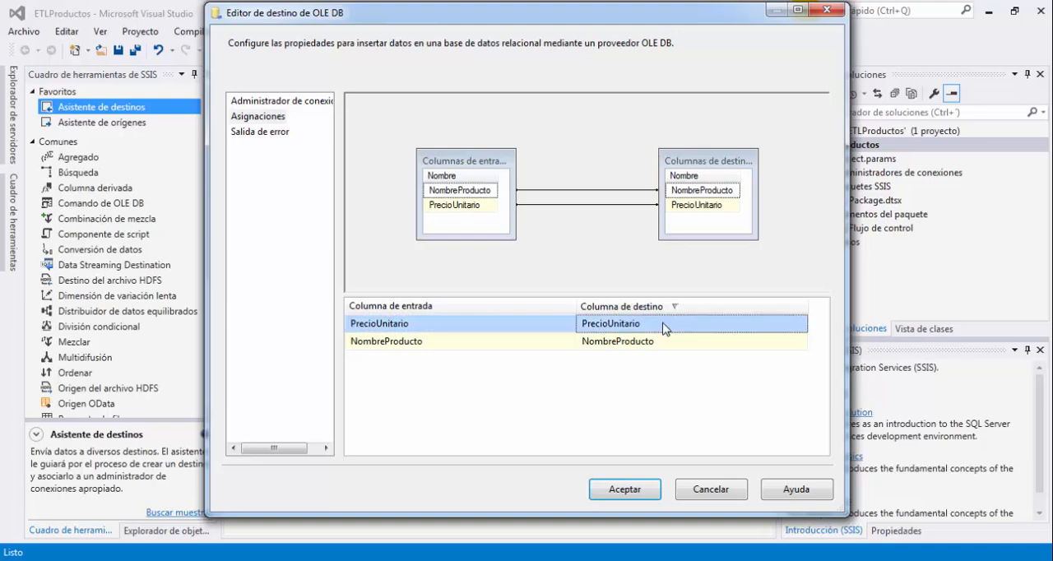
pyautogui.click(692, 194)
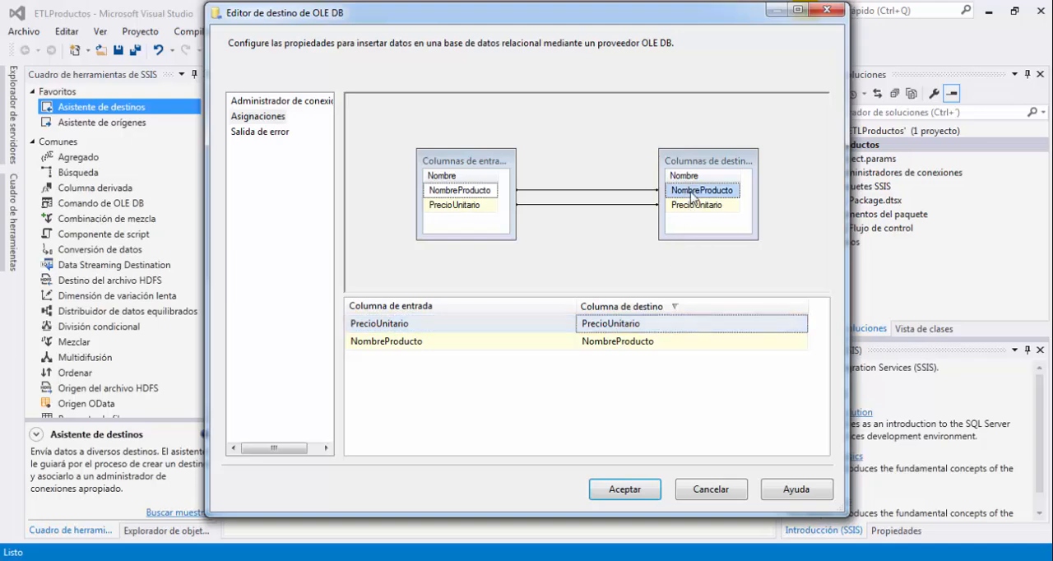
pyautogui.rightClick(692, 193)
pyautogui.press('Escape')
pyautogui.click(693, 205)
pyautogui.click(695, 192)
pyautogui.click(513, 312)
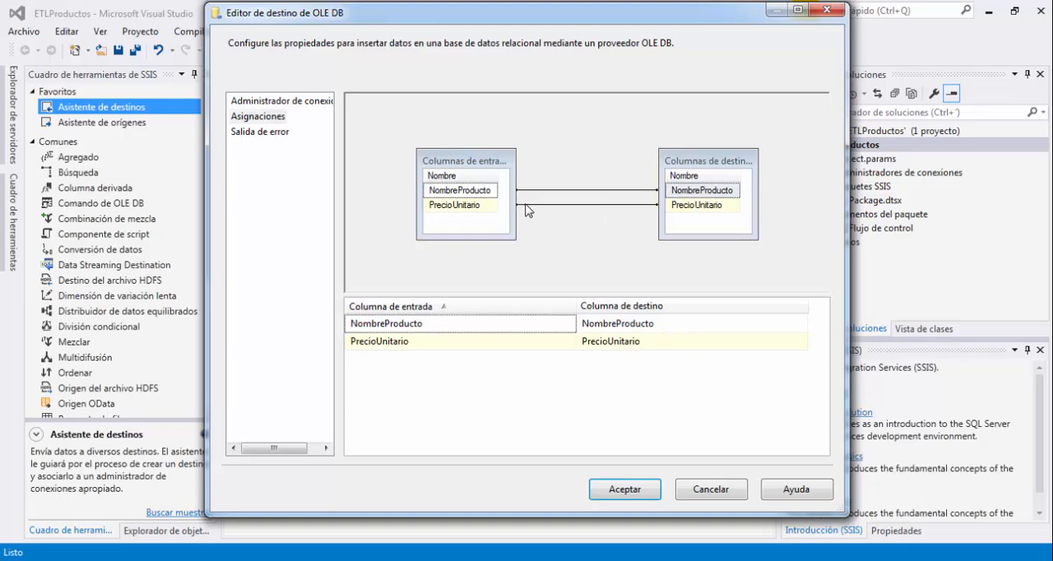
# Delete the PrecioUnitario mapping, reassign input column PrecioUnitario to destination column PrecioUnitario, and accept the destination settings.
pyautogui.click(588, 206)
pyautogui.press('Delete')
pyautogui.click(400, 346)
pyautogui.click(570, 342)
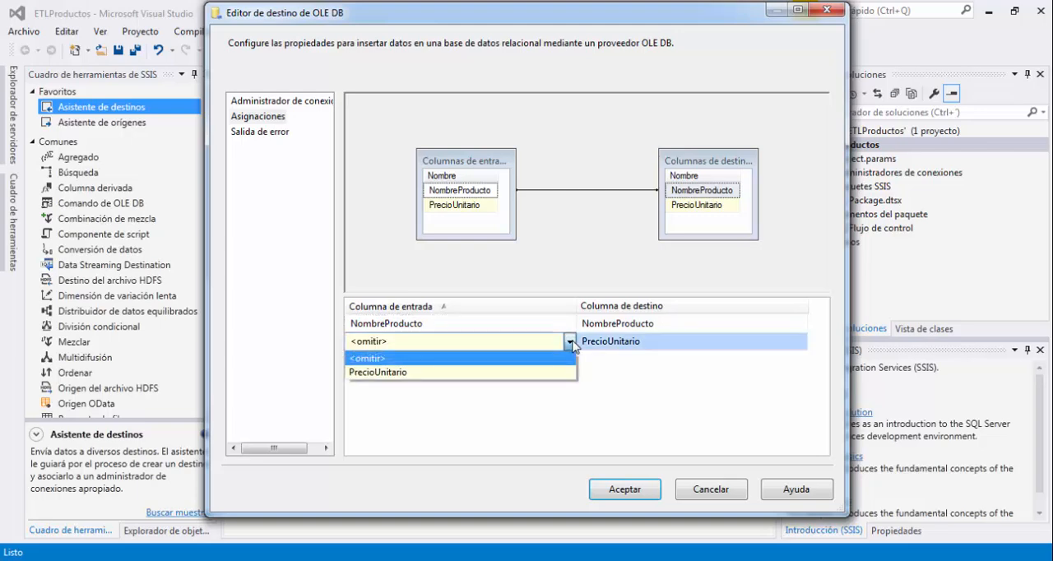
pyautogui.click(514, 371)
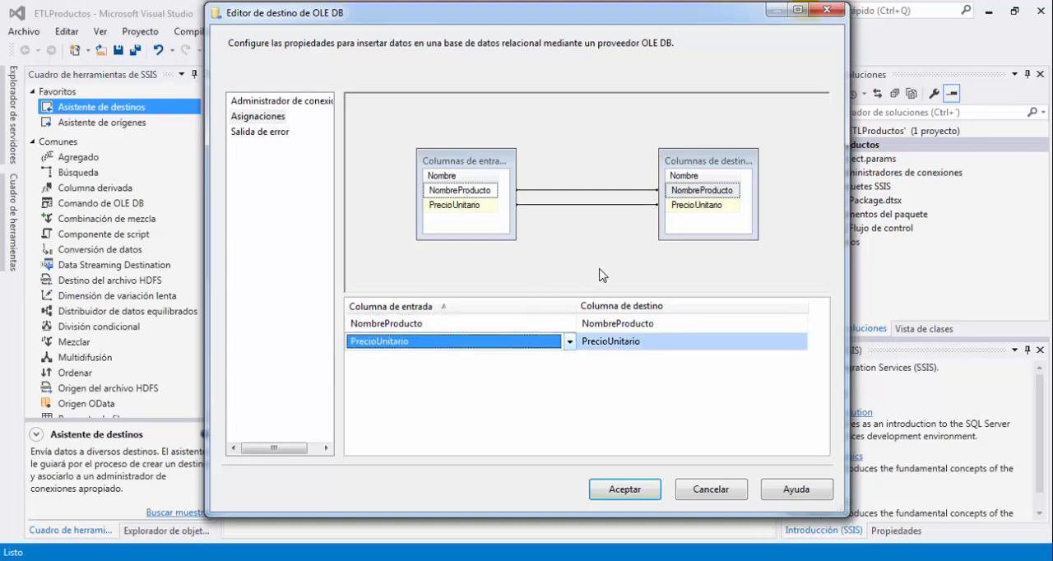
pyautogui.click(482, 206)
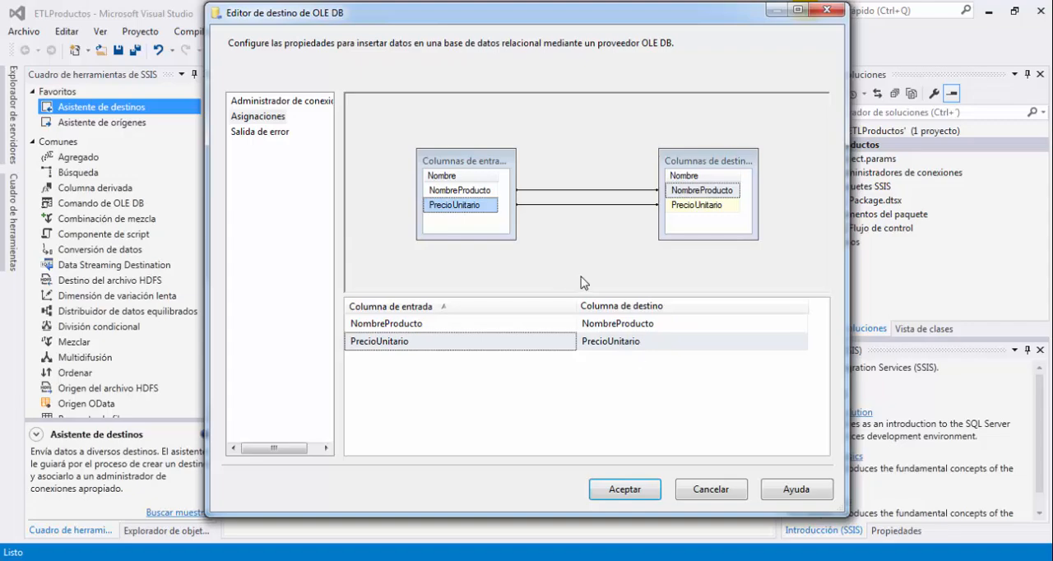
pyautogui.click(646, 494)
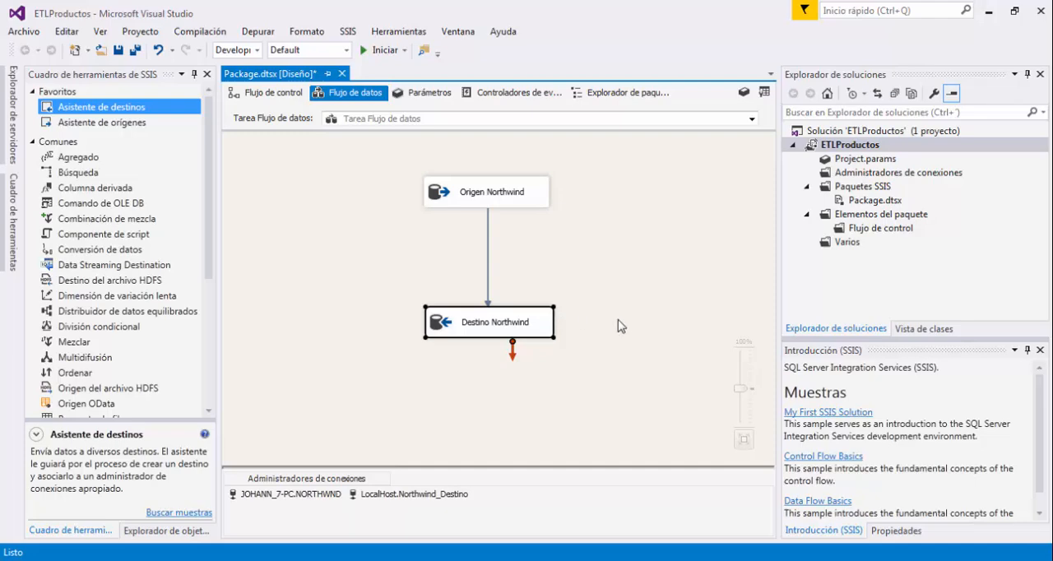
# Review the package's two connection managers and the Origen Northwind and Destino Northwind components in the data flow.
pyautogui.click(297, 495)
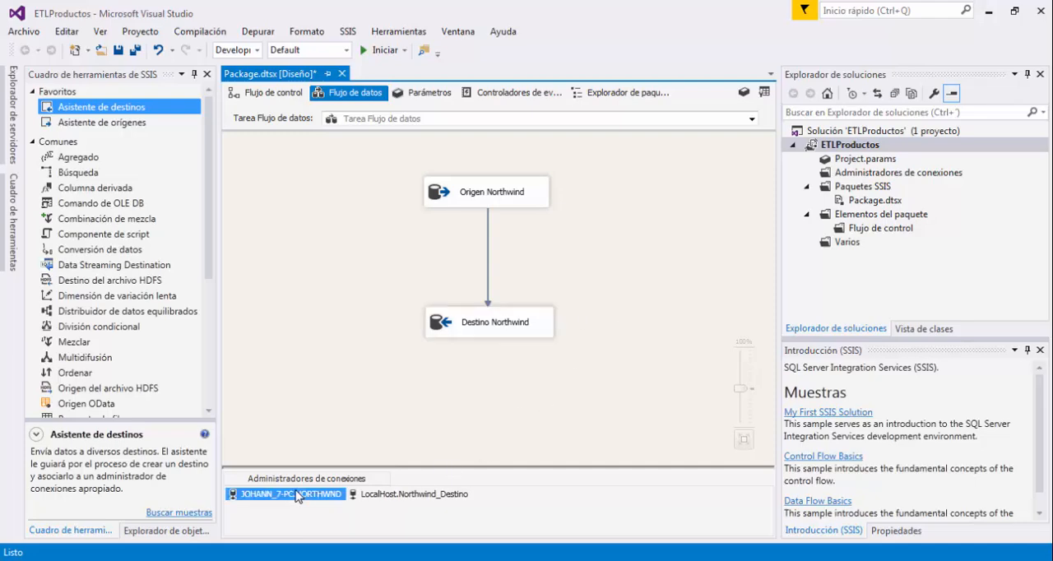
pyautogui.click(382, 496)
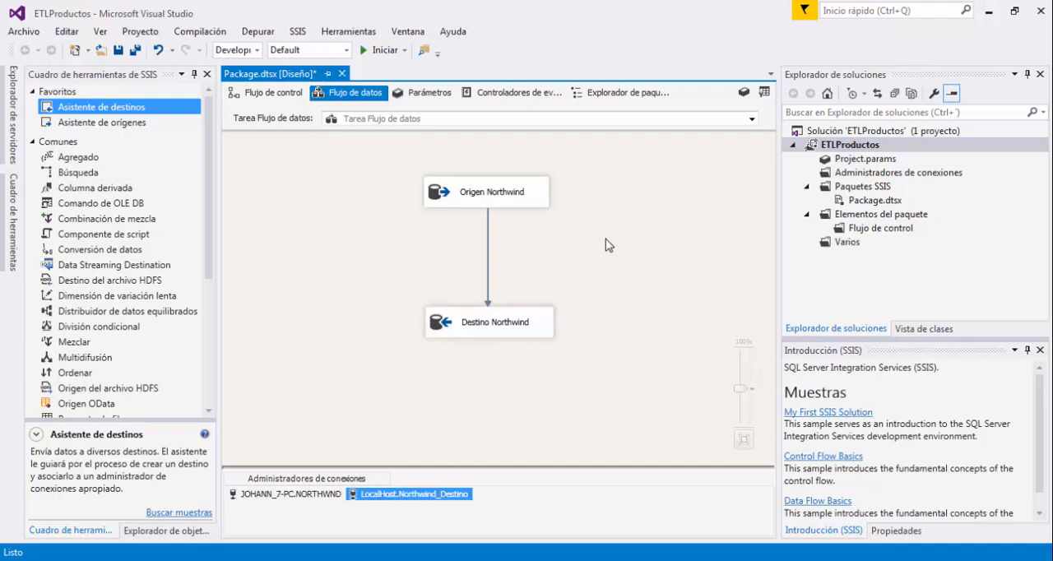
pyautogui.click(380, 166)
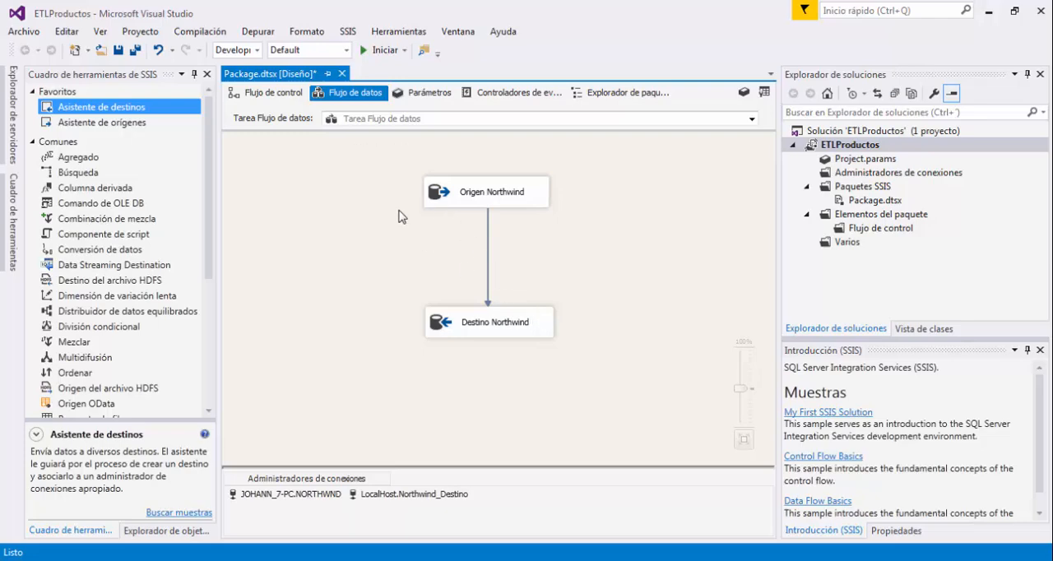
pyautogui.click(475, 194)
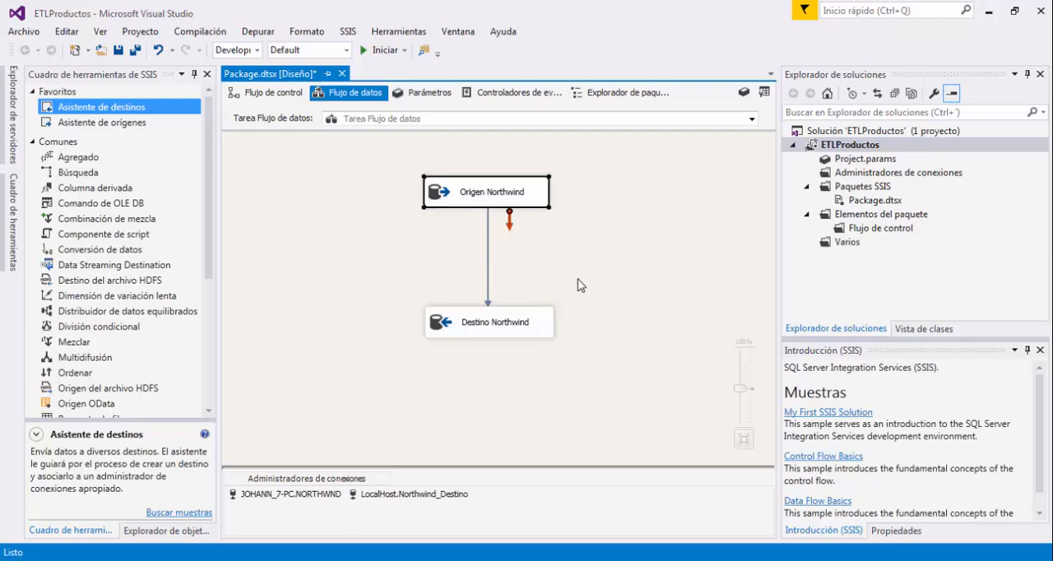
pyautogui.click(507, 334)
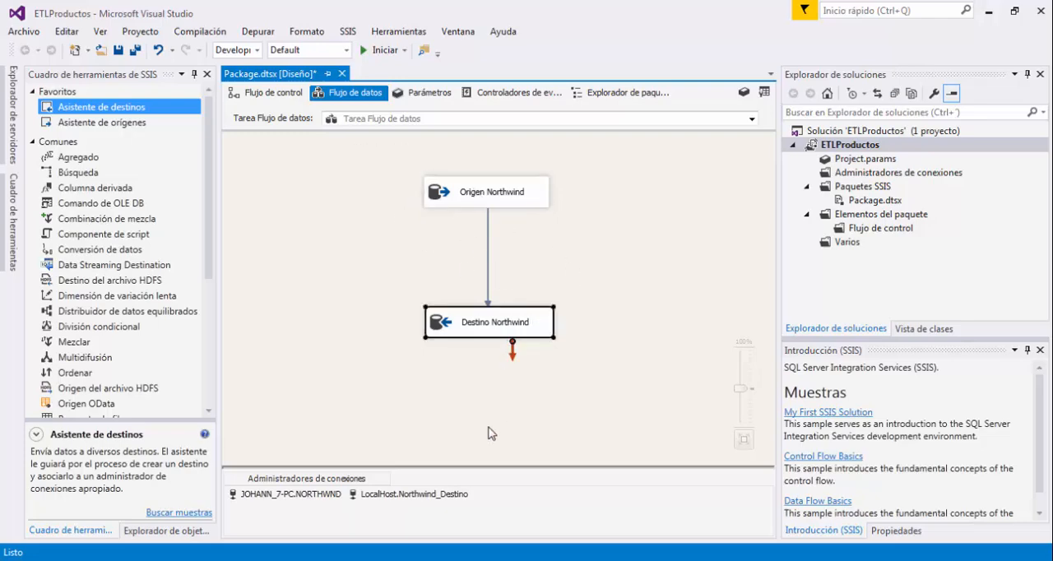
# Return to the control flow and move the Tarea Flujo de datos task slightly toward the middle of the canvas.
pyautogui.click(261, 92)
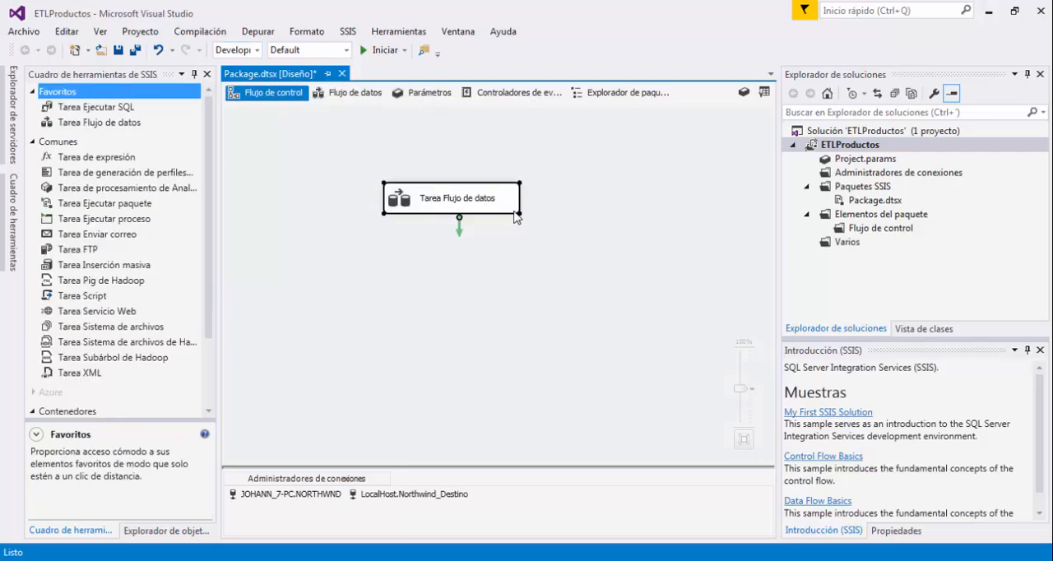
pyautogui.moveTo(508, 198); pyautogui.dragTo(541, 232)
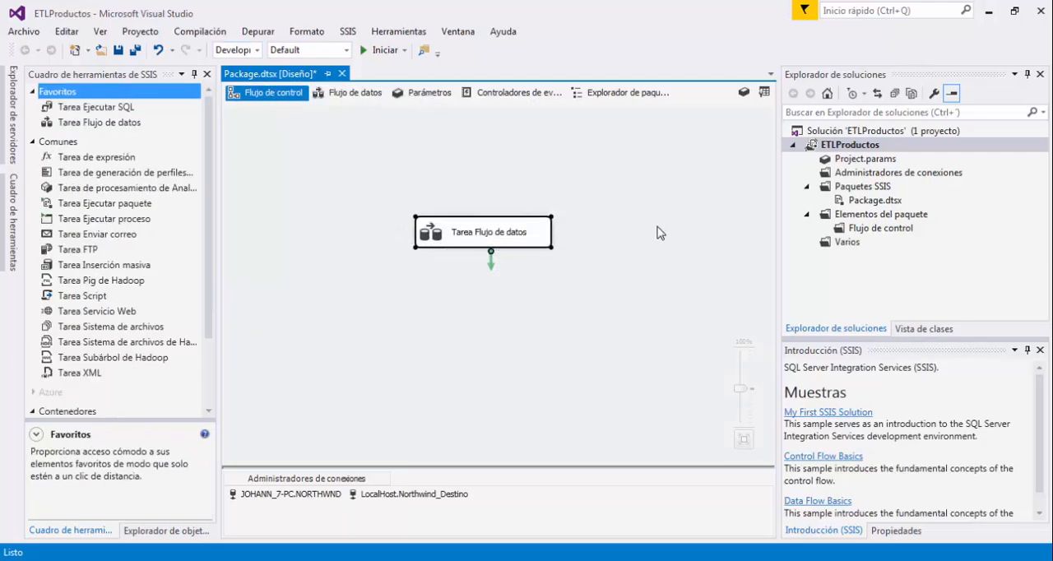
pyautogui.click(657, 233)
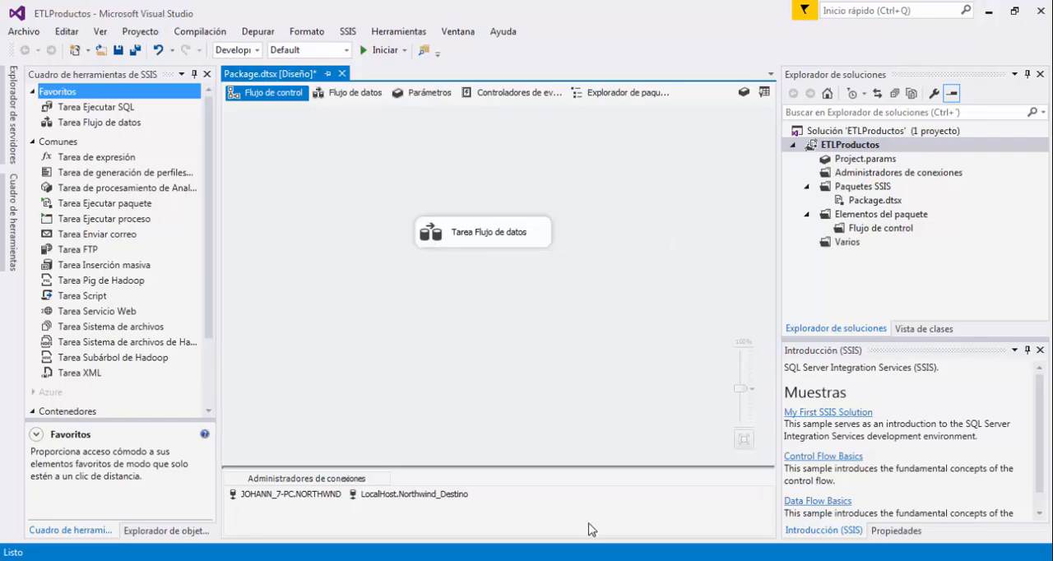
# Switch to SQL Server Management Studio and examine the tables of the Northwind_Destino database.
pyautogui.click(423, 560)
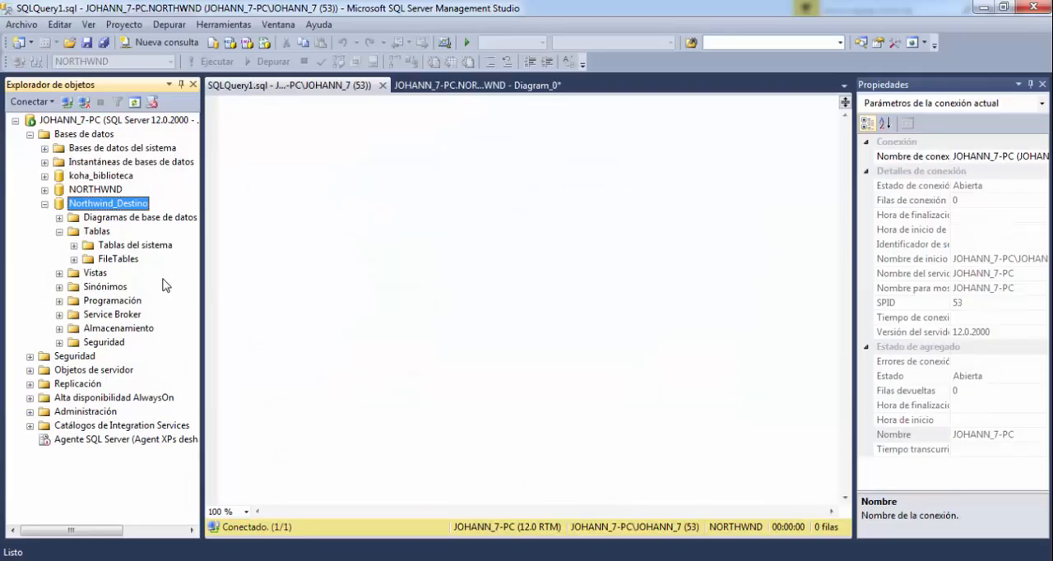
pyautogui.click(99, 207)
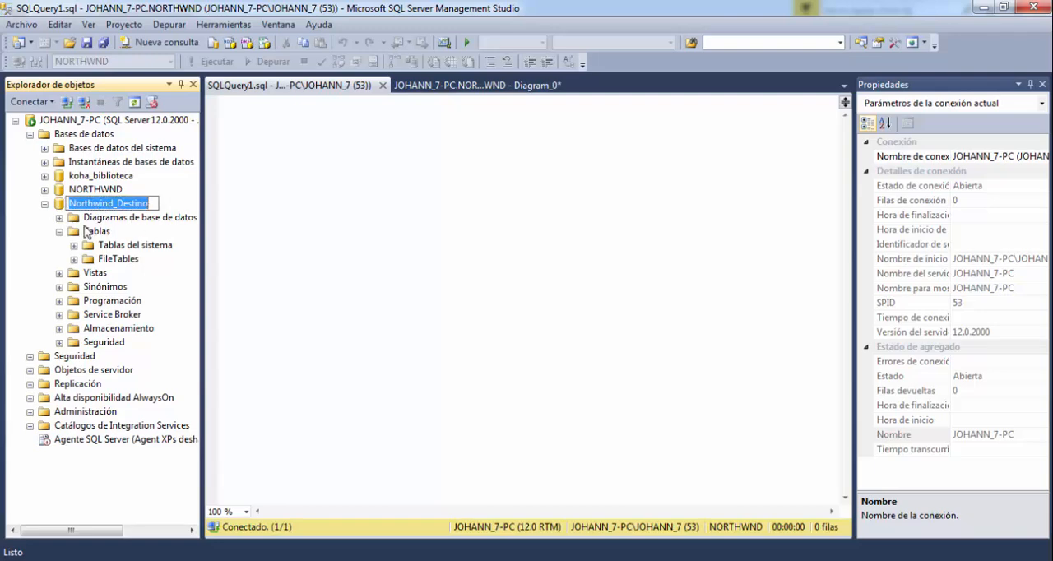
pyautogui.click(101, 205)
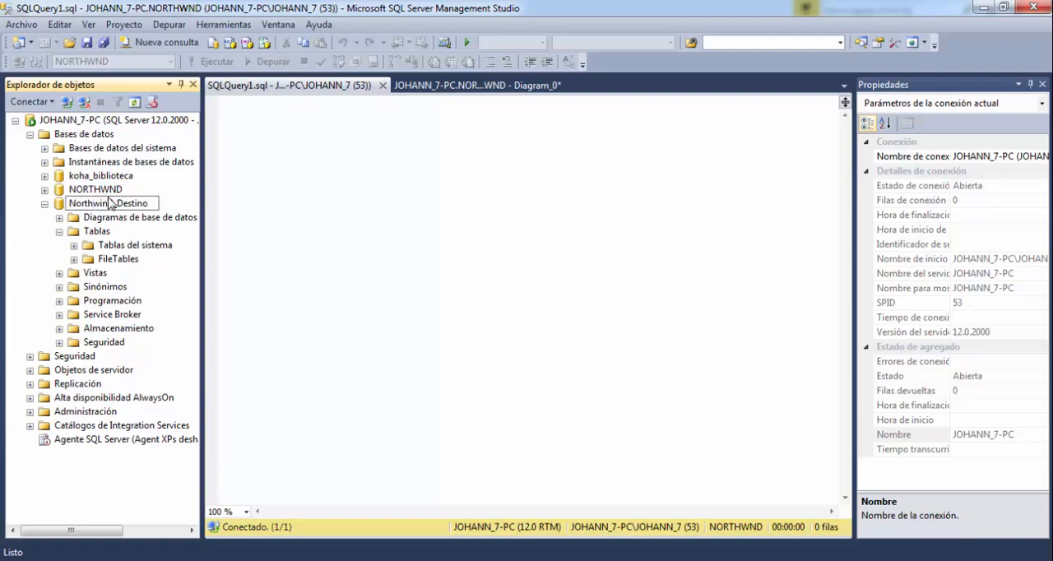
pyautogui.click(106, 192)
pyautogui.click(107, 204)
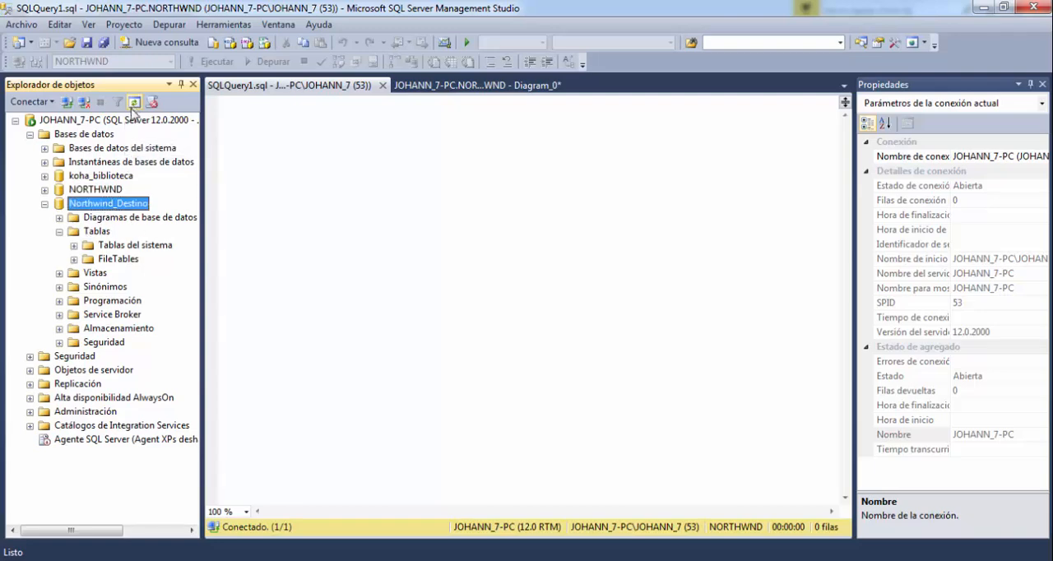
pyautogui.click(60, 231)
pyautogui.click(59, 231)
pyautogui.click(99, 245)
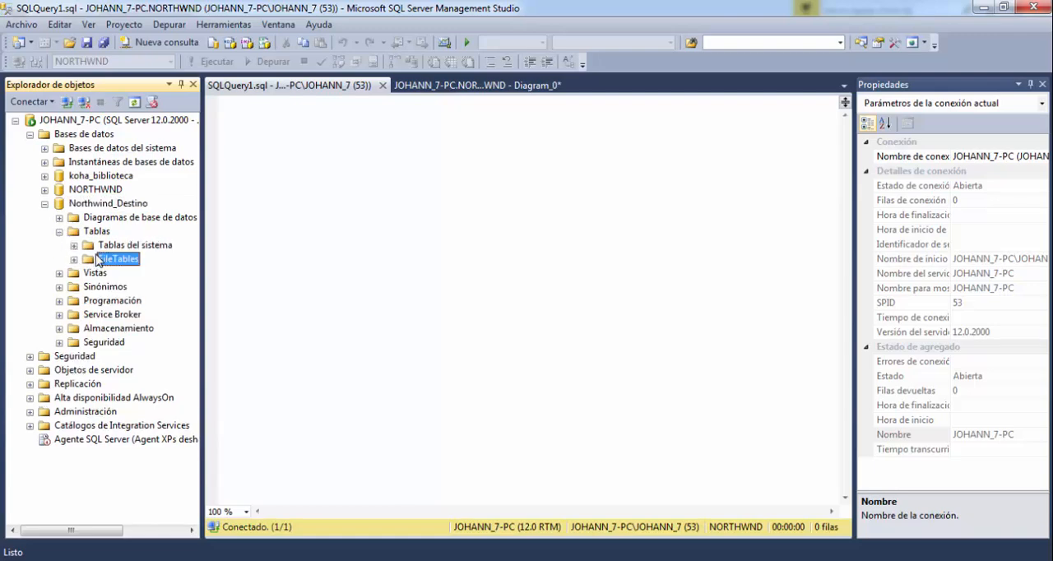
pyautogui.click(96, 233)
pyautogui.click(101, 245)
pyautogui.click(117, 260)
pyautogui.click(96, 234)
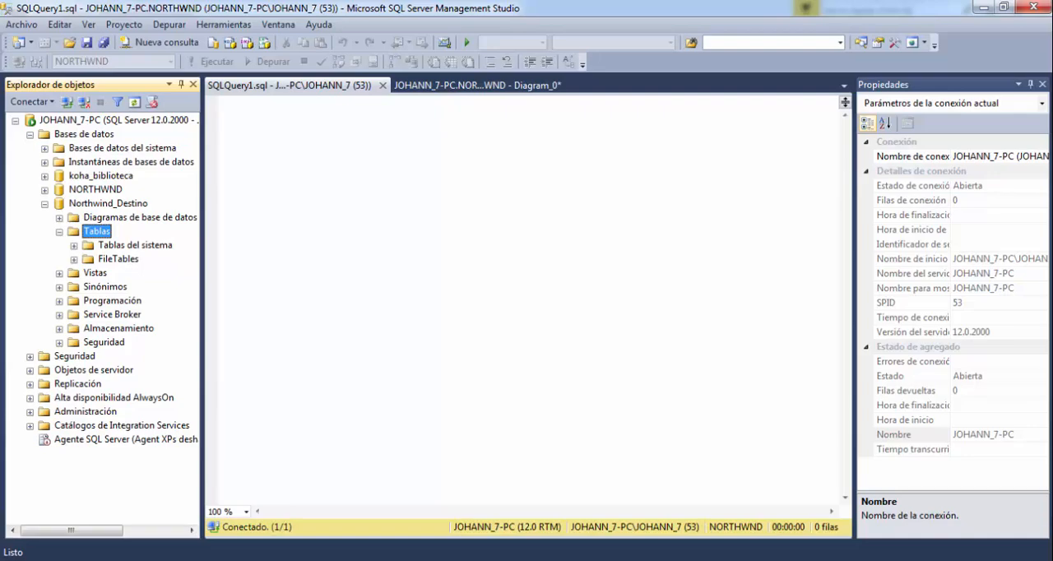
# Switch back to Visual Studio and run the ETLProductos package.
pyautogui.click(567, 441)
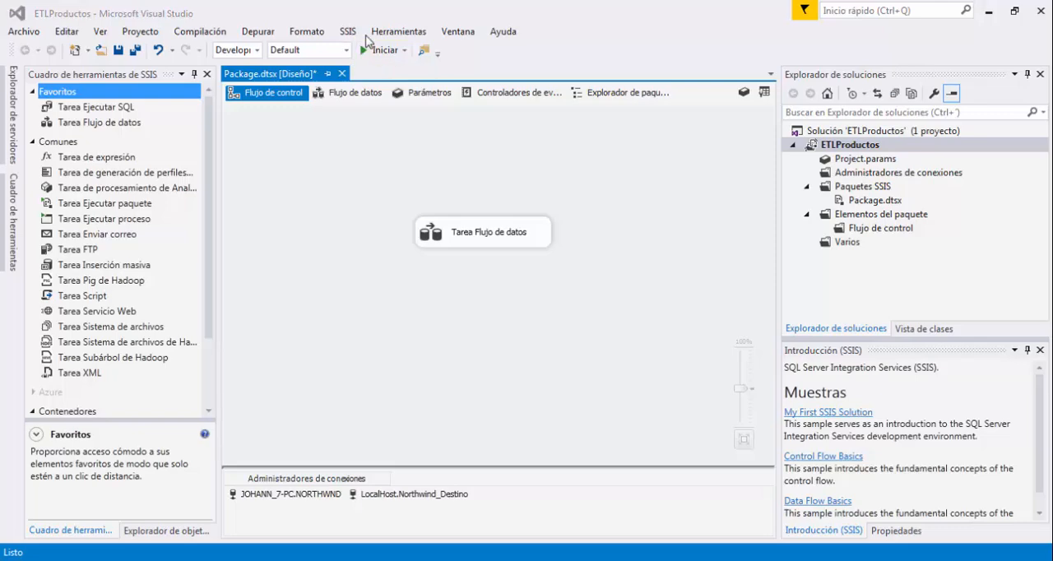
pyautogui.click(383, 50)
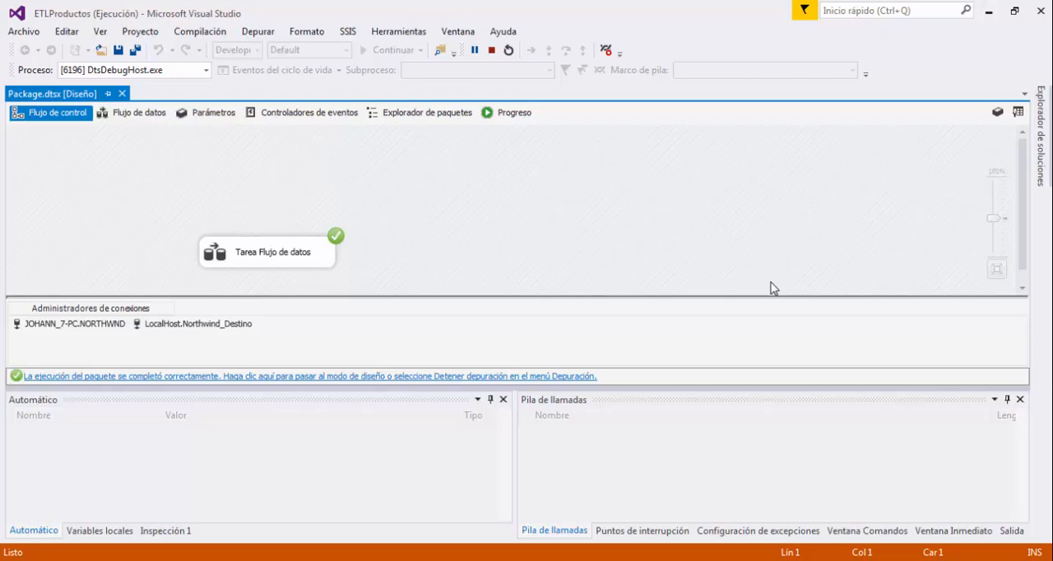
# Switch to SQL Server Management Studio, refresh the Northwind_Destino database and check its tables for the loaded destination table.
pyautogui.click(416, 559)
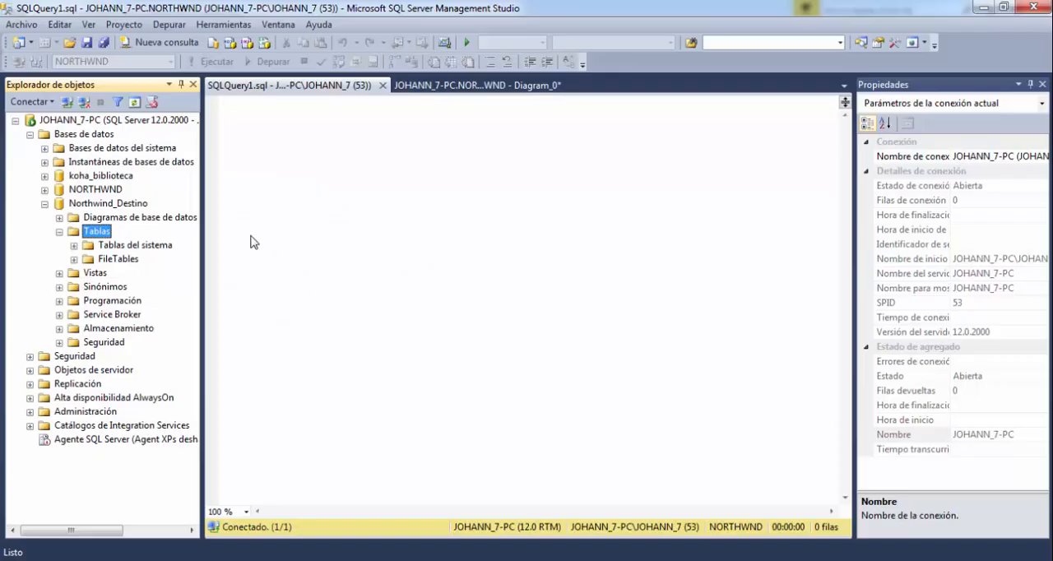
pyautogui.click(132, 203)
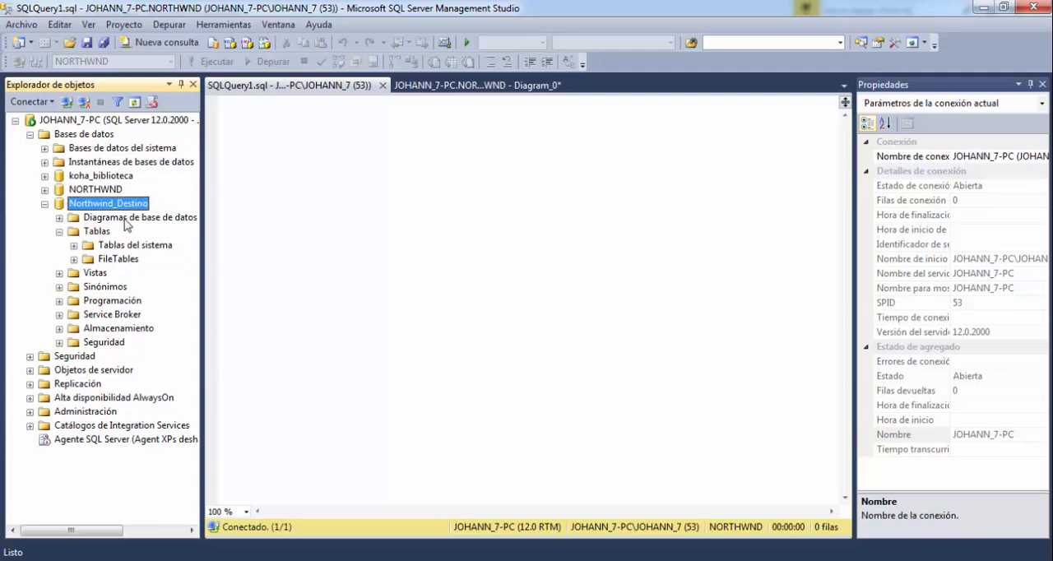
pyautogui.click(134, 102)
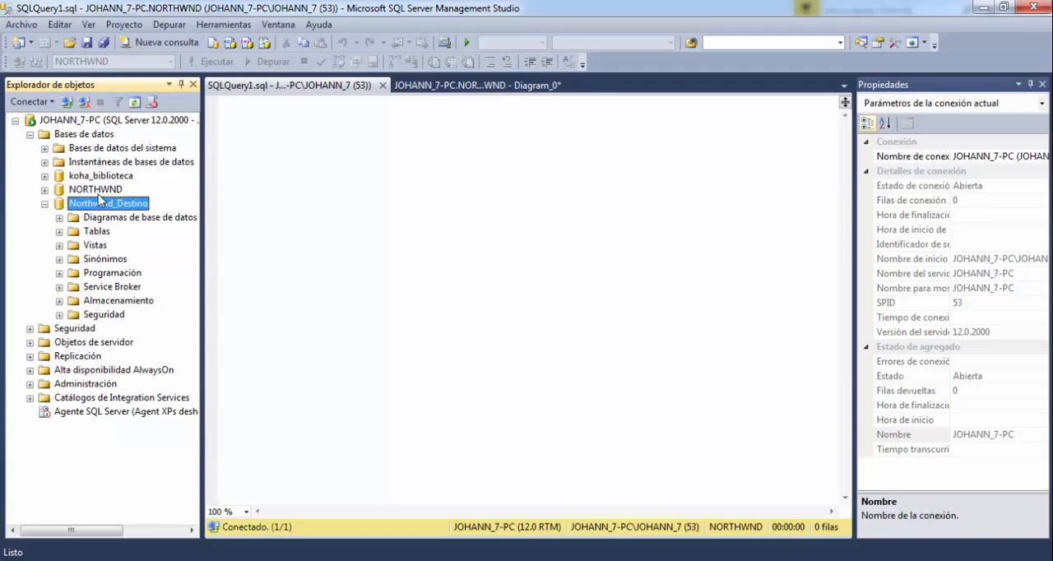
pyautogui.click(60, 231)
pyautogui.click(91, 260)
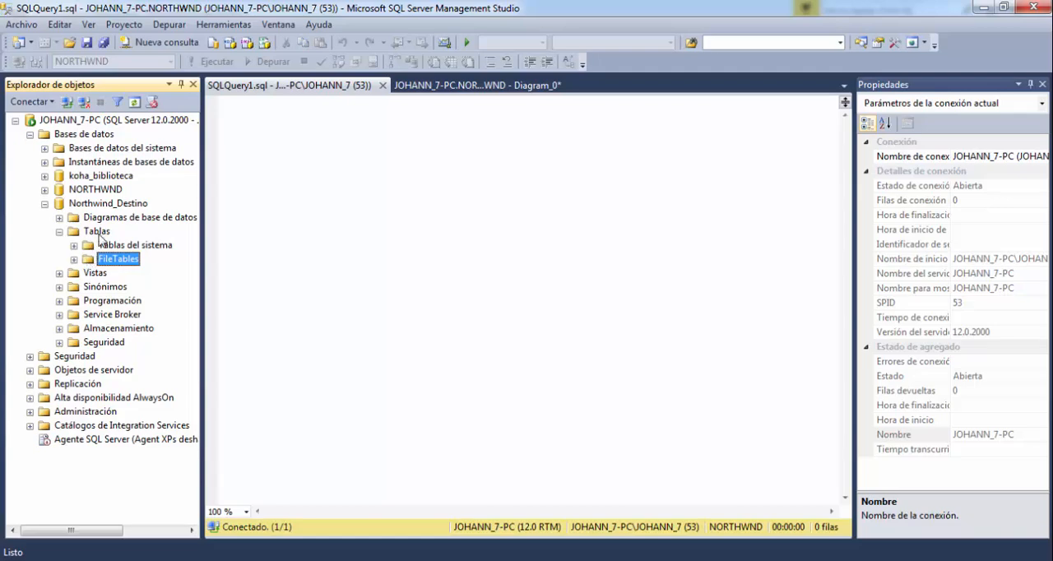
pyautogui.click(98, 234)
pyautogui.click(111, 219)
pyautogui.click(122, 206)
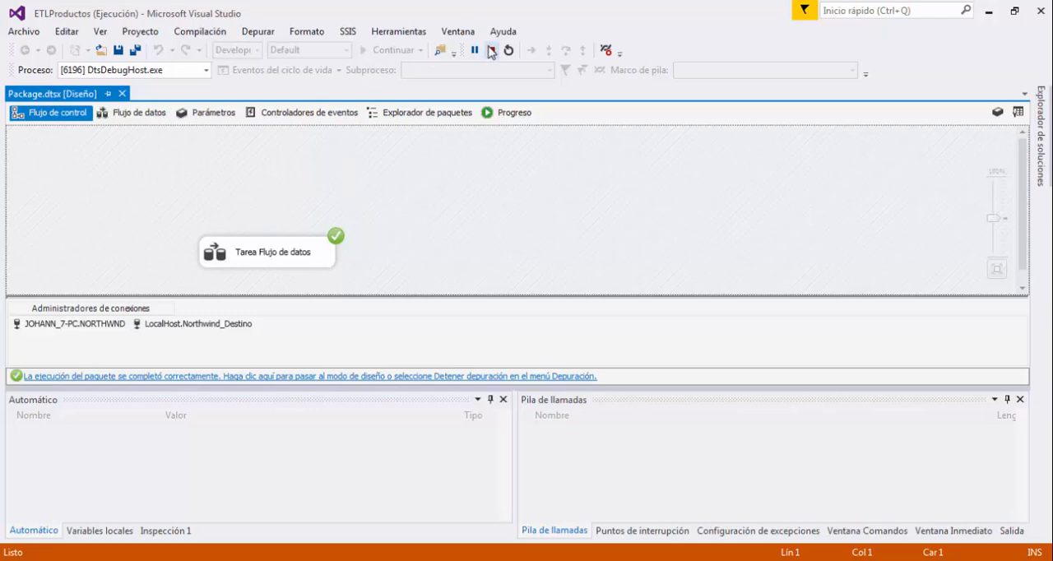
# Switch back to Visual Studio, stop debugging the package and select the Tarea Flujo de datos task.
pyautogui.click(491, 50)
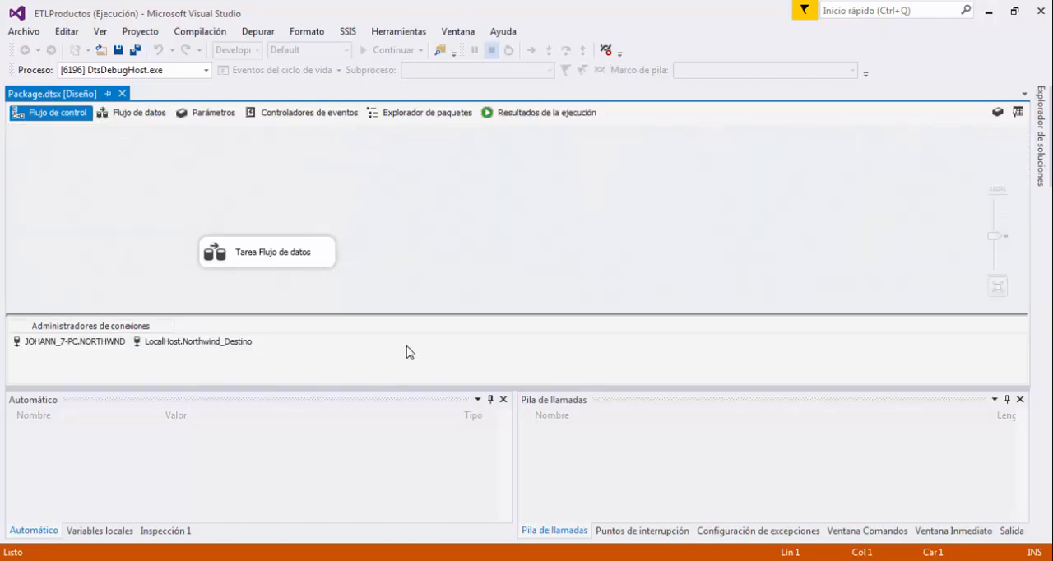
pyautogui.click(467, 232)
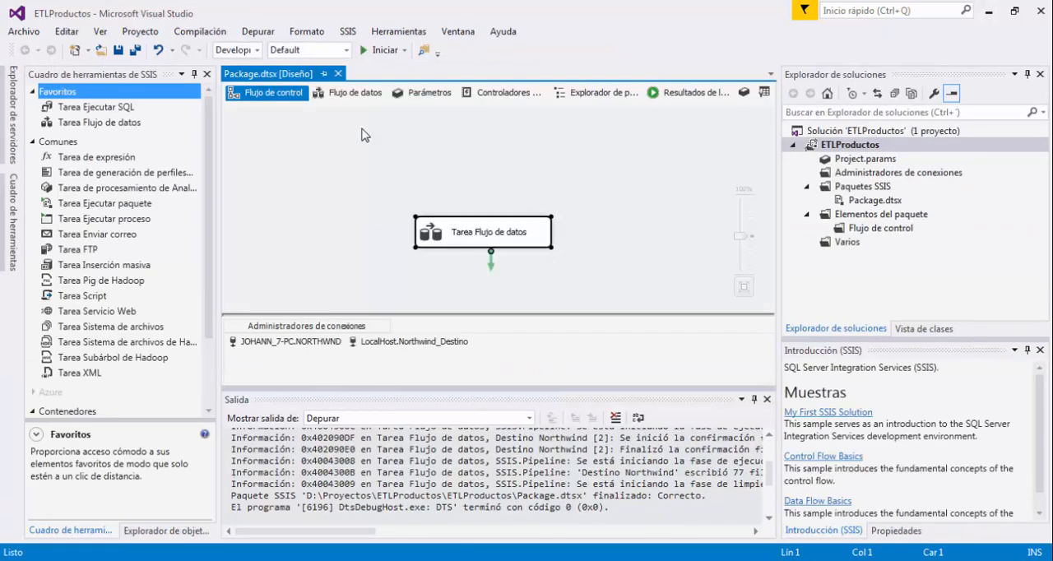
# Open the package's data flow, switch to SQL Server Management Studio and look for the destination table among the NORTHWND tables.
pyautogui.click(346, 92)
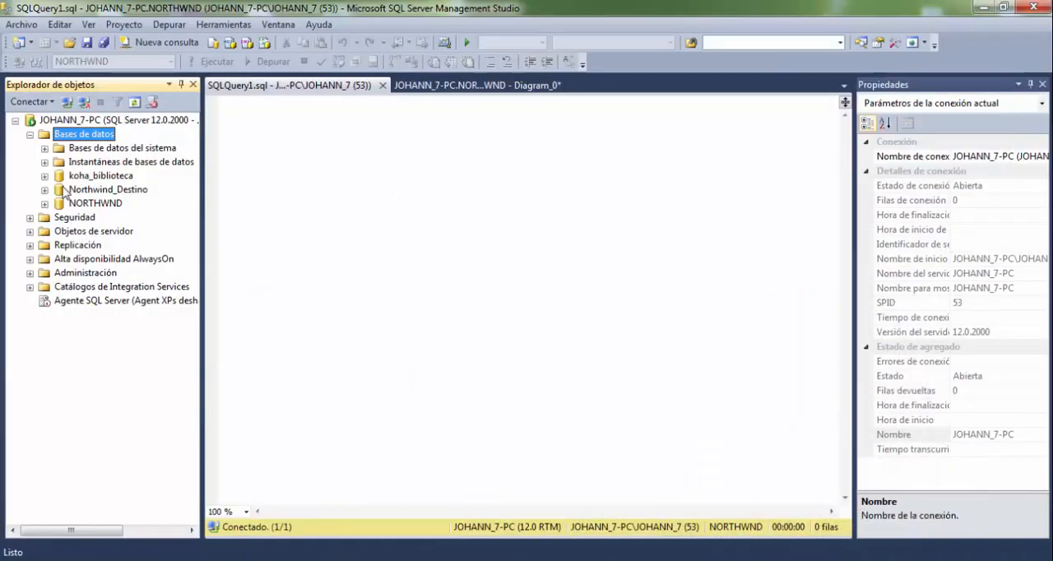
pyautogui.click(45, 204)
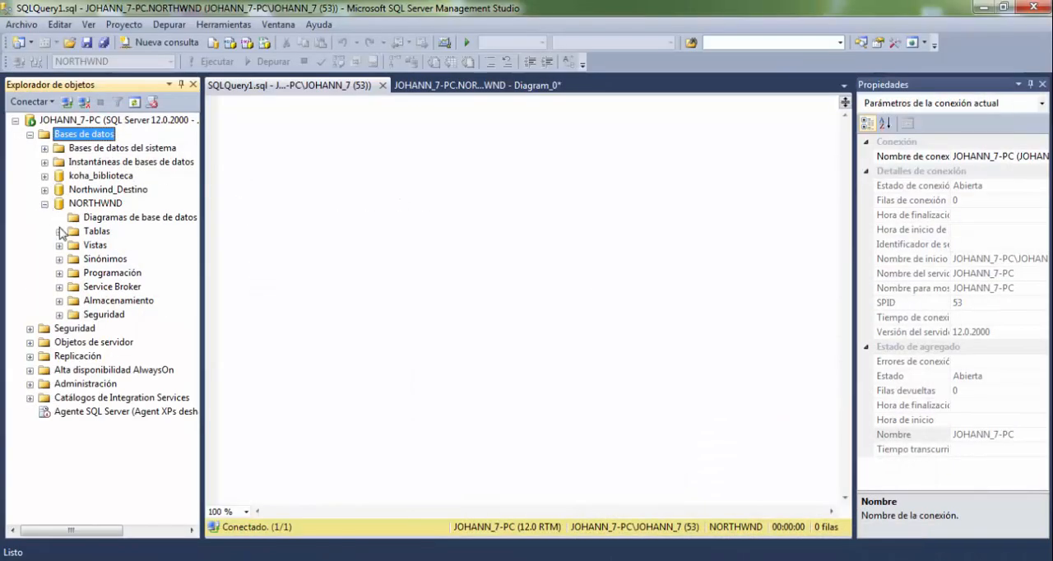
pyautogui.click(59, 231)
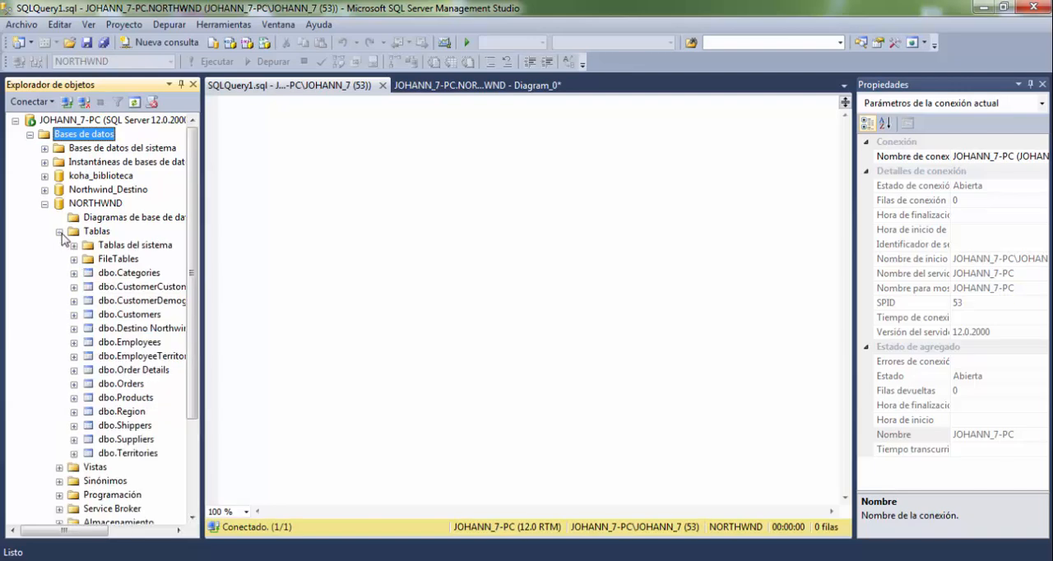
pyautogui.click(148, 328)
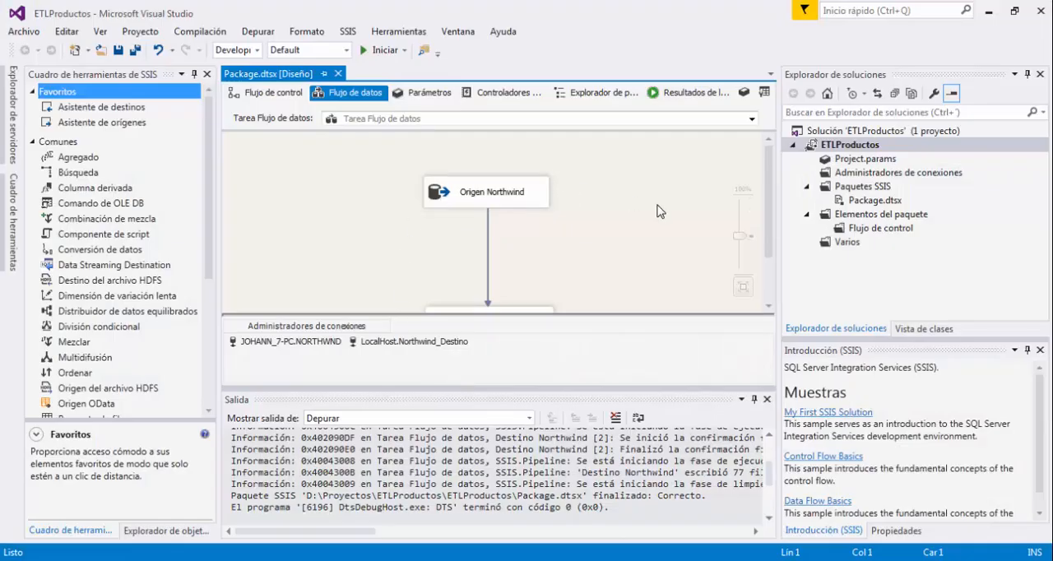
# Switch back to Visual Studio and set the Destino Northwind component's OLE DB connection manager to LocalHost.Northwind_Destino.
pyautogui.scroll(-1, 656, 212)
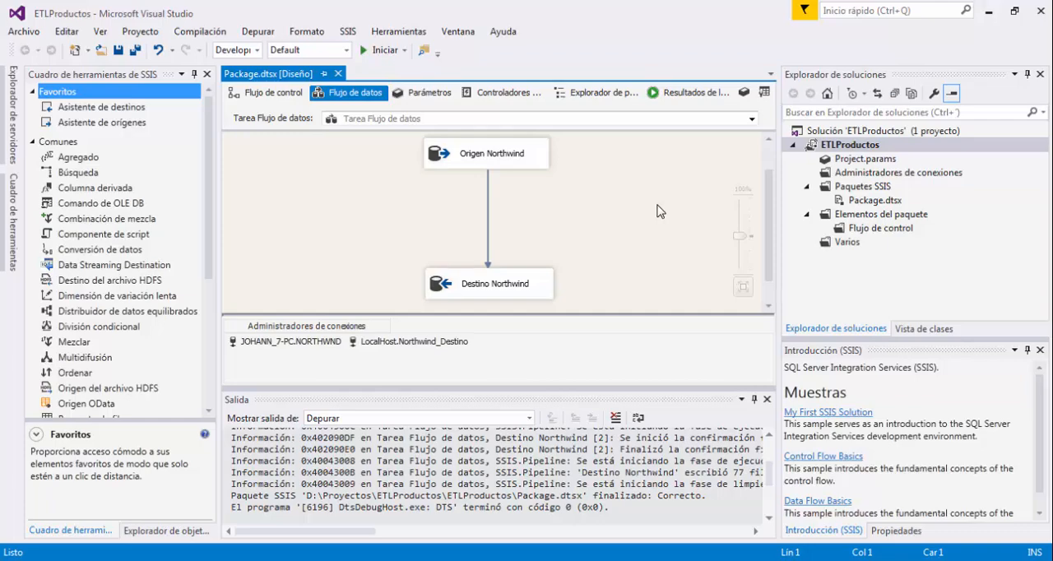
pyautogui.click(533, 279)
pyautogui.doubleClick(532, 279)
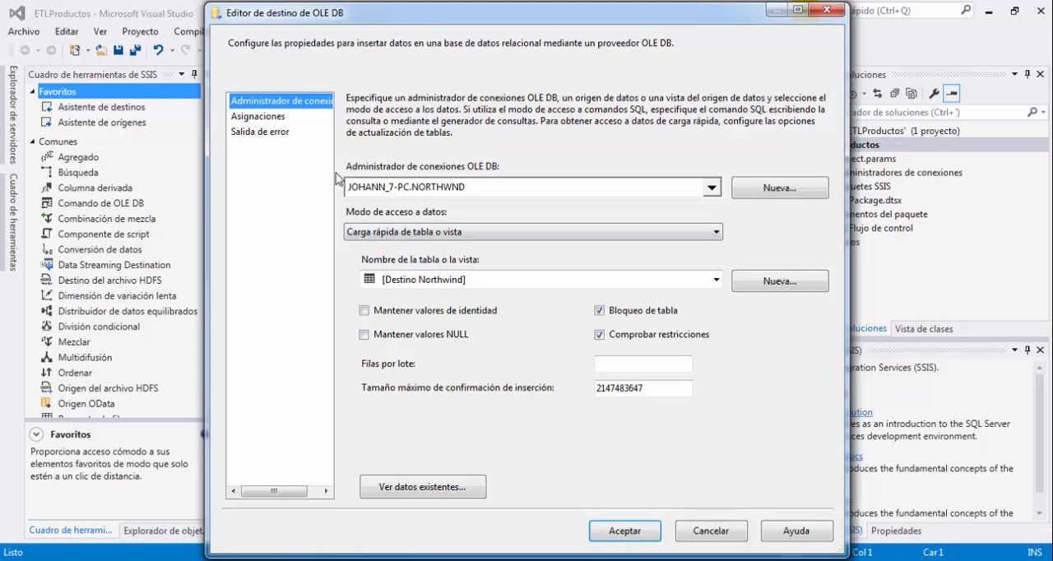
pyautogui.moveTo(344, 159); pyautogui.dragTo(523, 211)
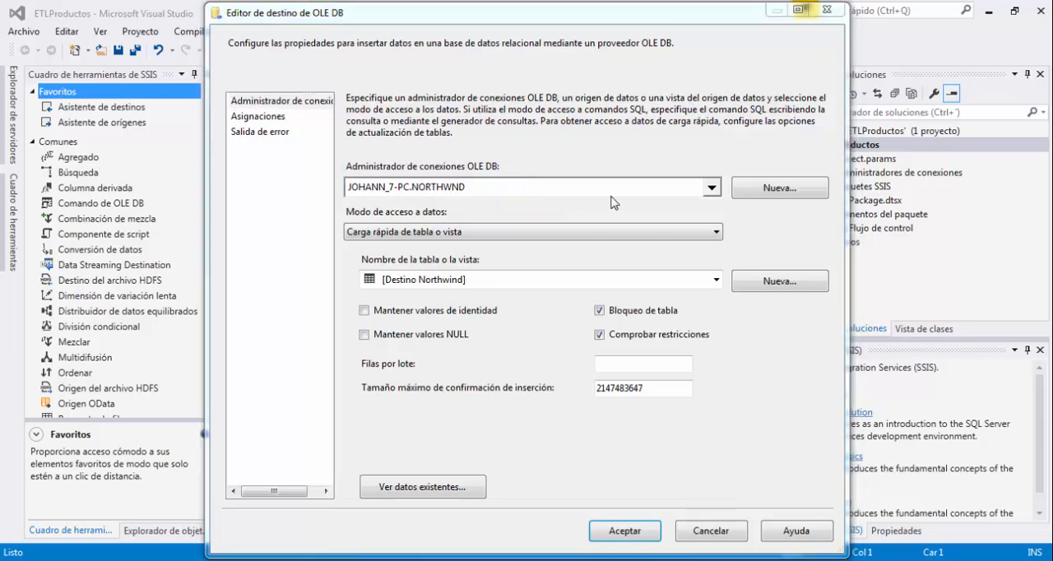
pyautogui.click(711, 188)
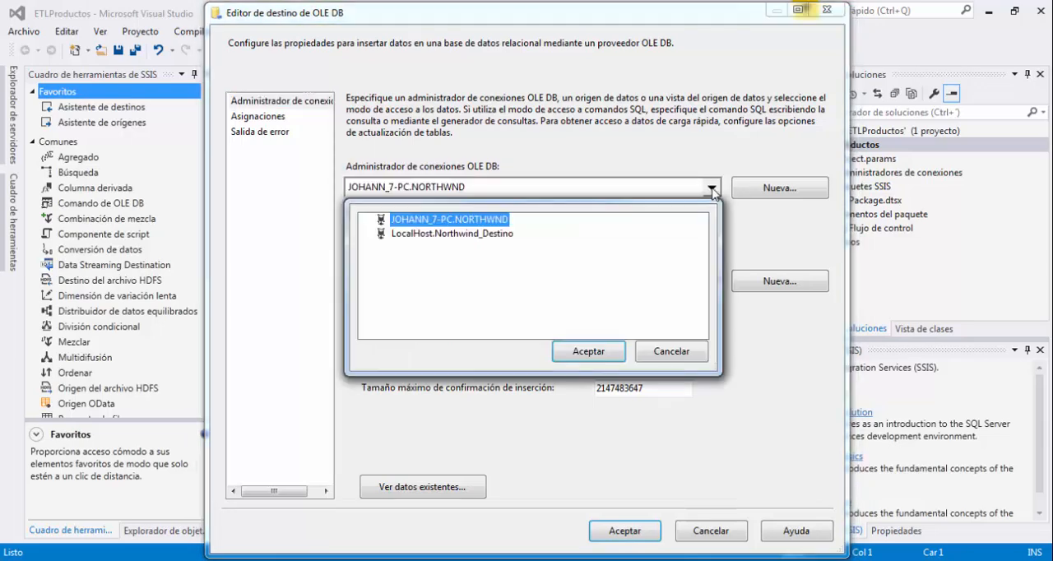
pyautogui.click(507, 235)
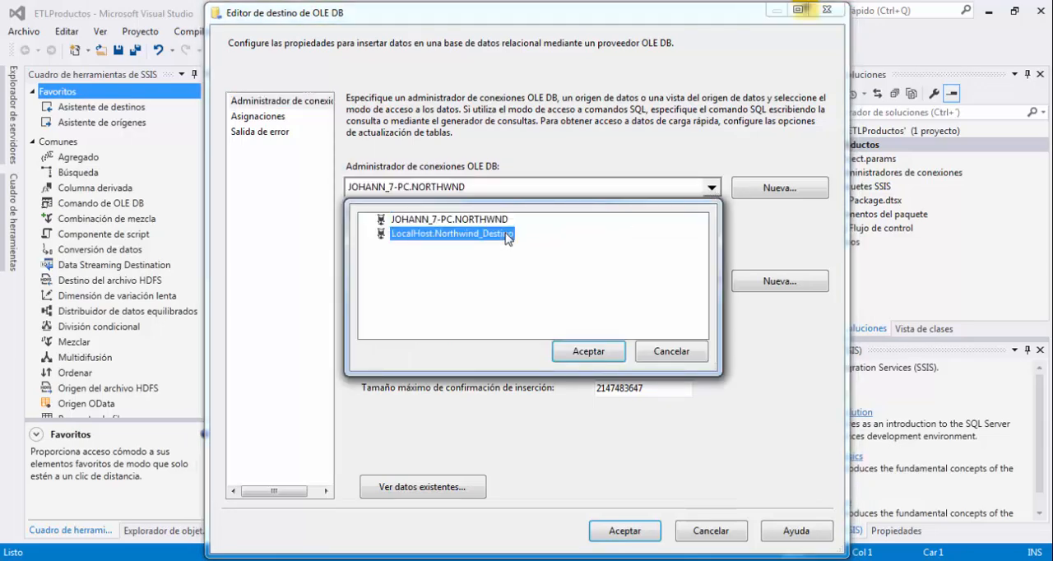
pyautogui.click(584, 359)
# Create a new destination table [Destino Northwind] with the columns NombreProducto nvarchar(40) and PrecioUnitario money.
pyautogui.click(485, 279)
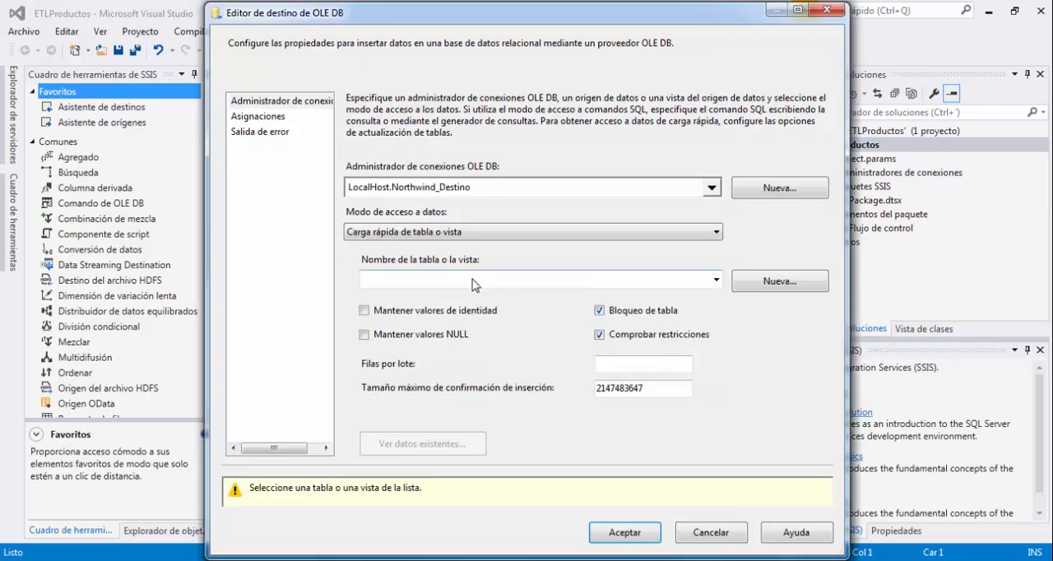
pyautogui.click(780, 280)
pyautogui.click(779, 280)
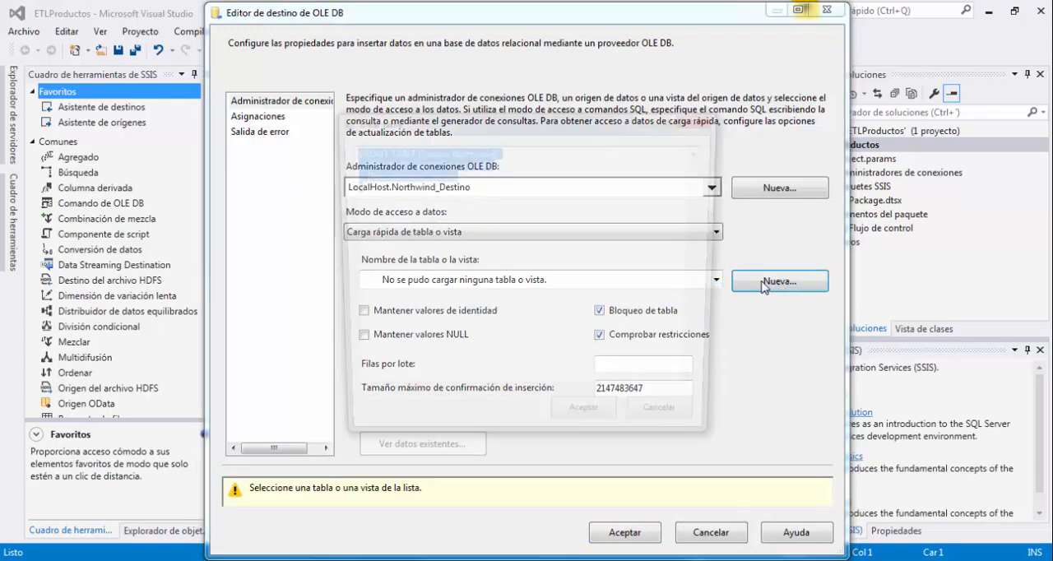
pyautogui.click(480, 154)
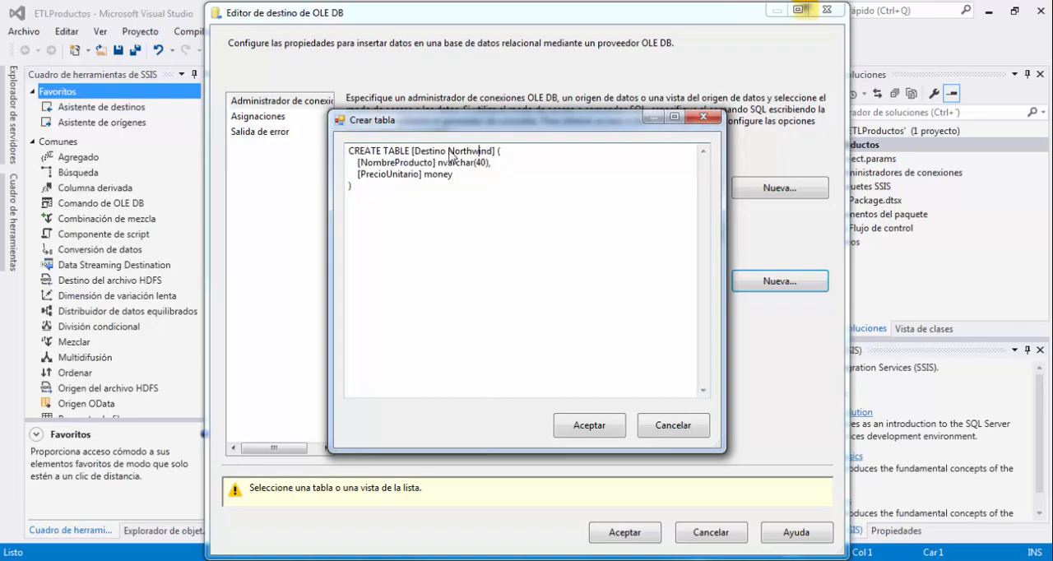
pyautogui.click(589, 424)
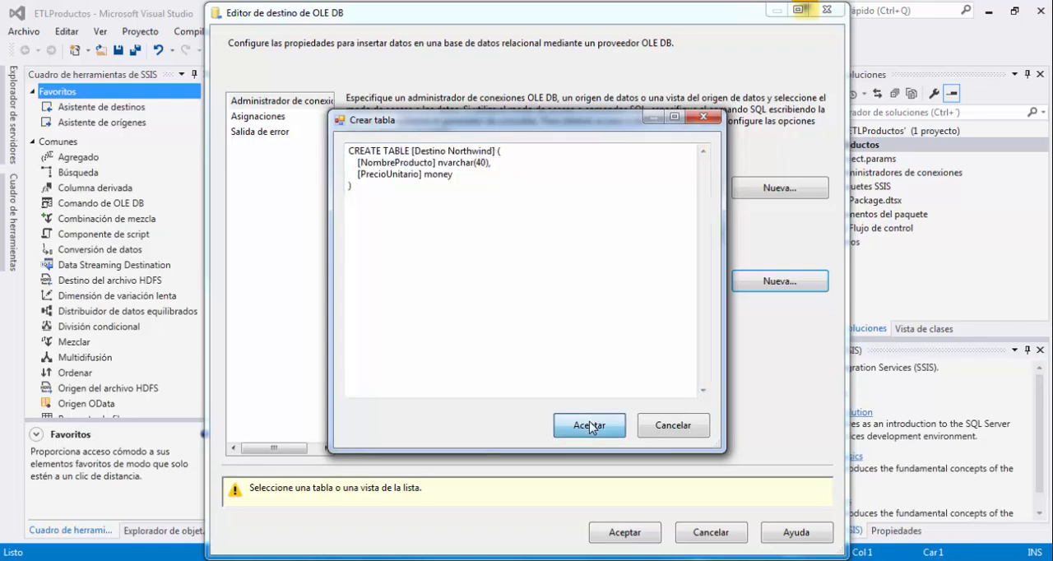
# Preview the new table's existing data, review the column mappings and accept the OLE DB destination settings.
pyautogui.click(457, 436)
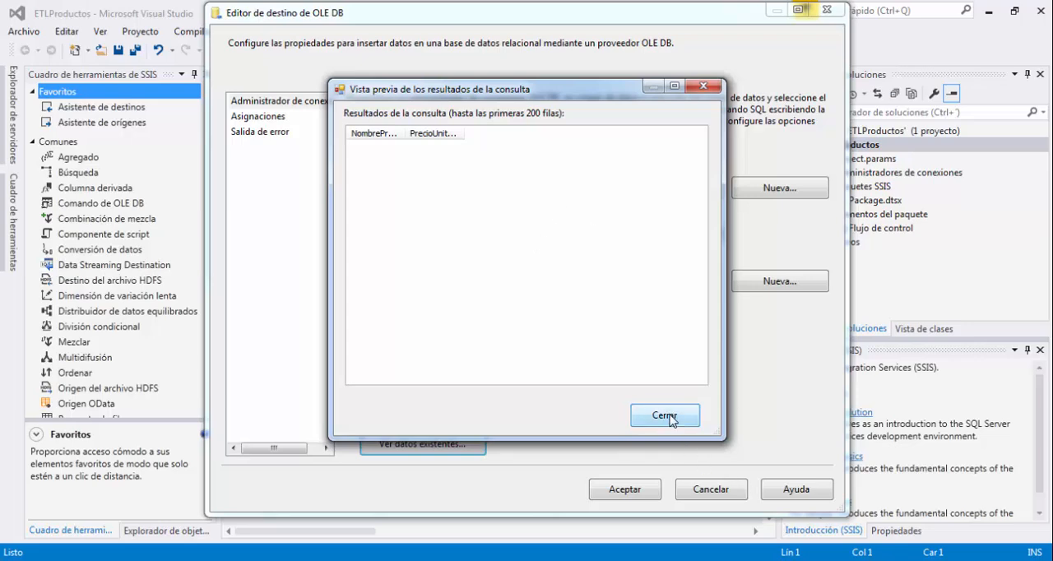
pyautogui.click(665, 415)
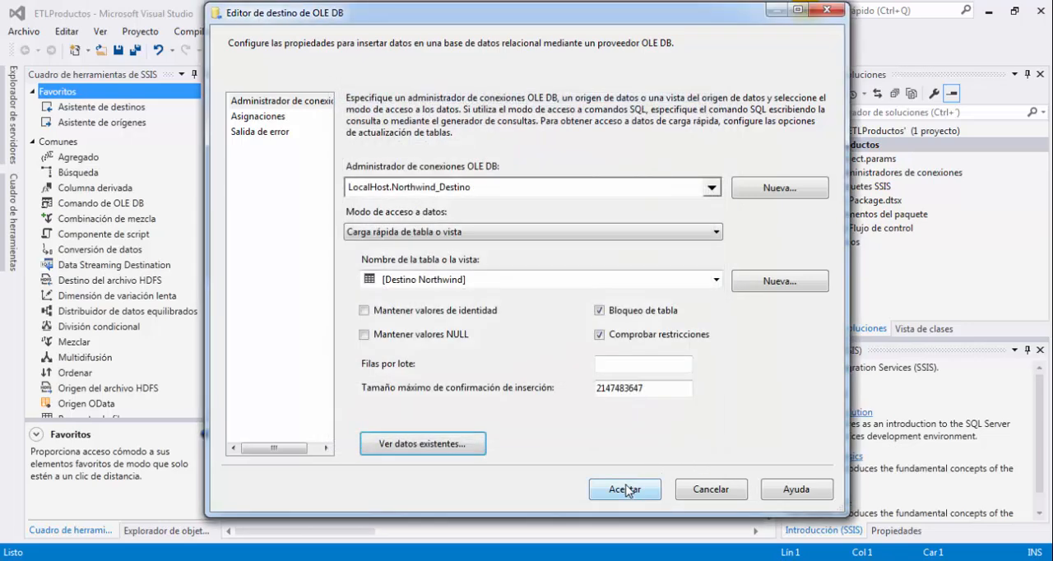
pyautogui.click(273, 117)
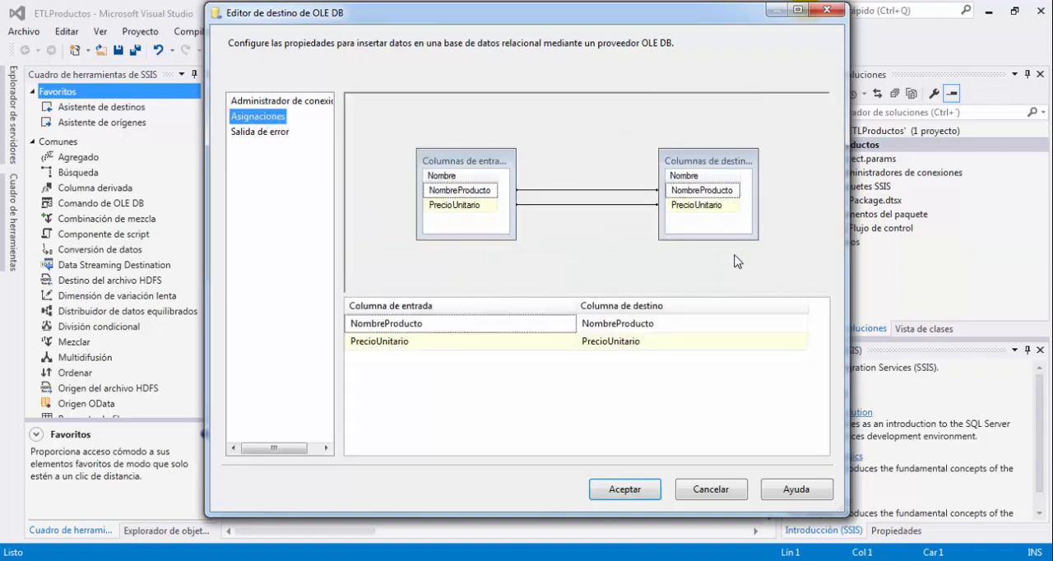
pyautogui.click(626, 489)
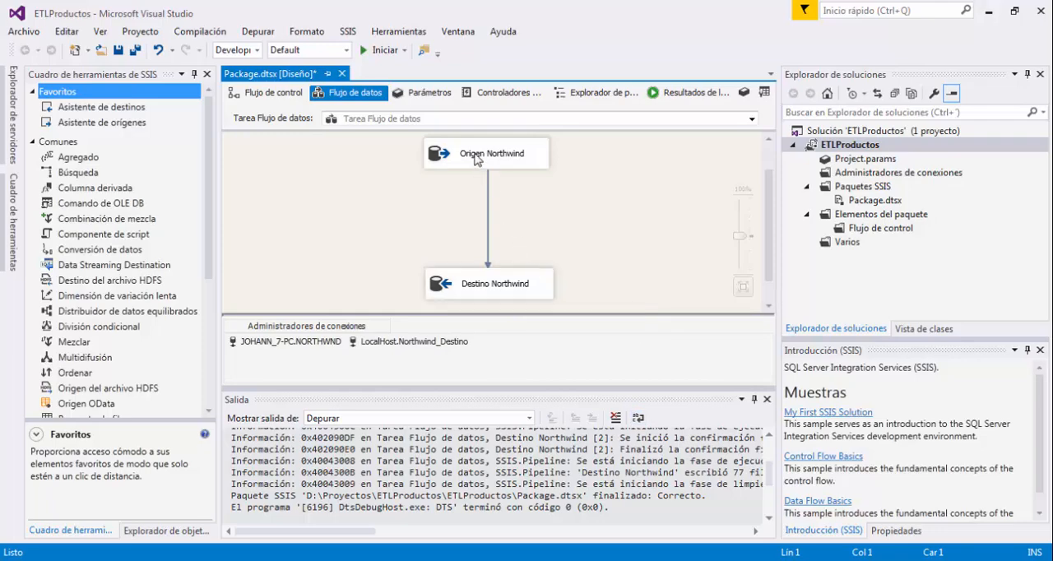
# Run the ETLProductos package and refresh the Northwind_Destino database in SQL Server Management Studio to list its tables.
pyautogui.click(379, 51)
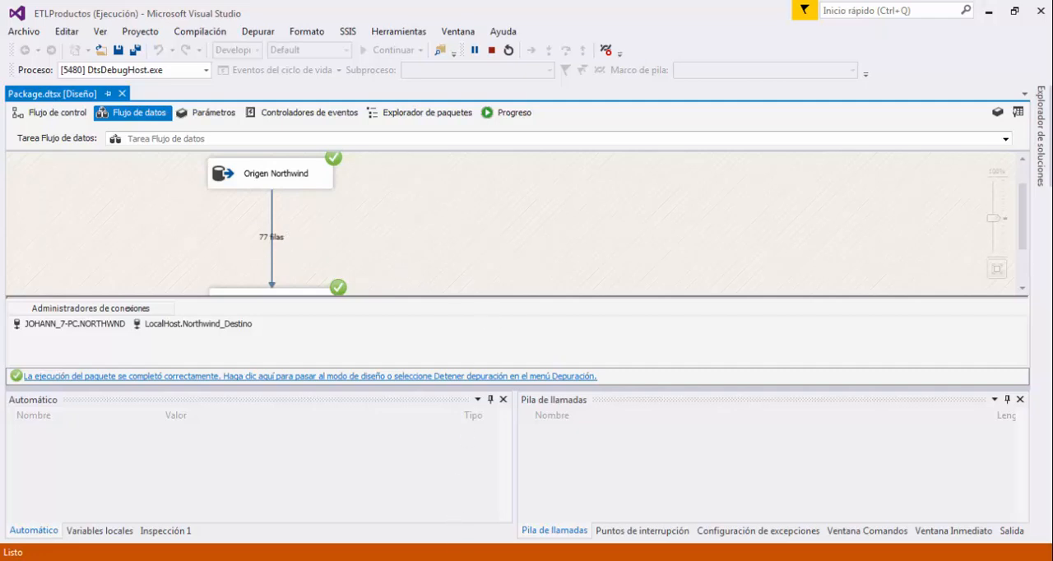
pyautogui.hotkey('alt', 'Tab')
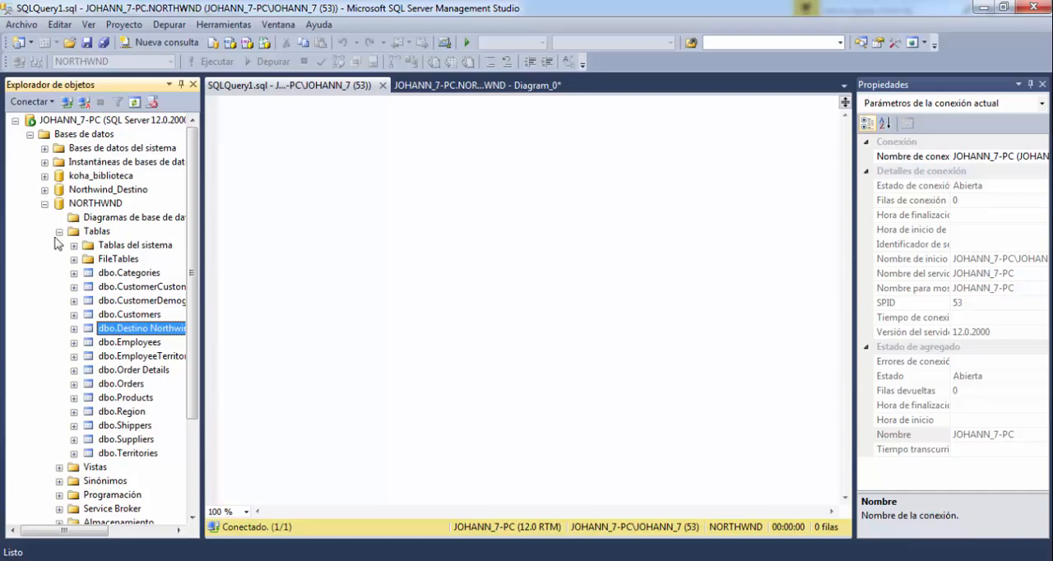
pyautogui.click(46, 204)
pyautogui.click(45, 190)
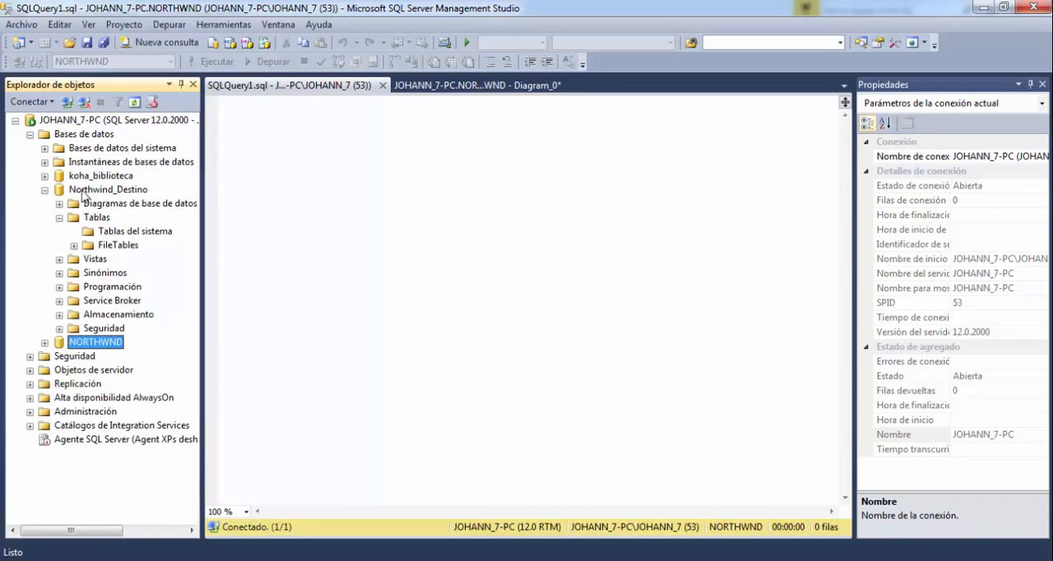
pyautogui.click(86, 190)
pyautogui.click(134, 101)
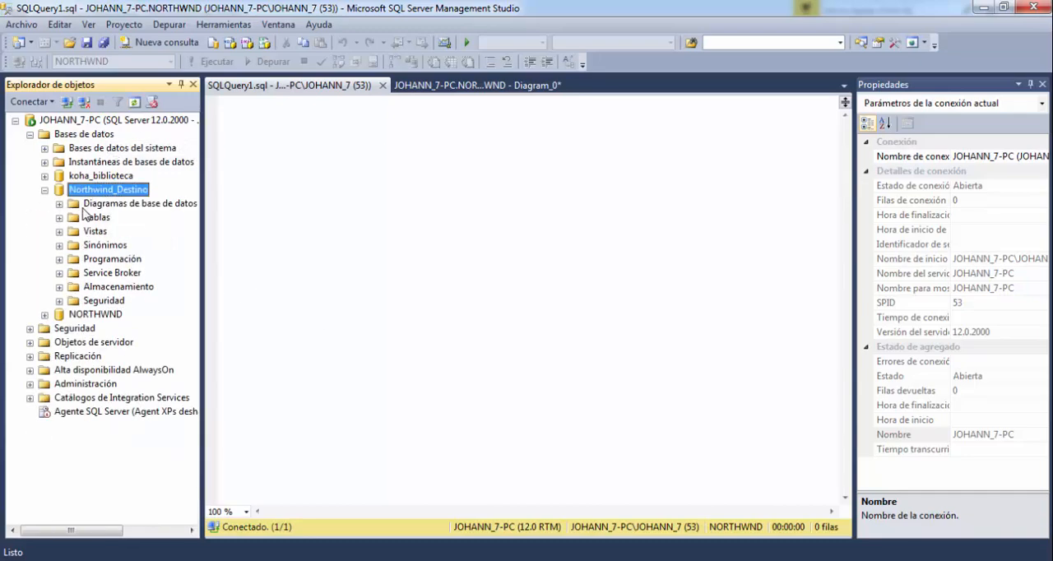
pyautogui.click(60, 217)
# Query the first 1000 rows of dbo.Destino Northwind and review the loaded product names and unit prices.
pyautogui.click(119, 259)
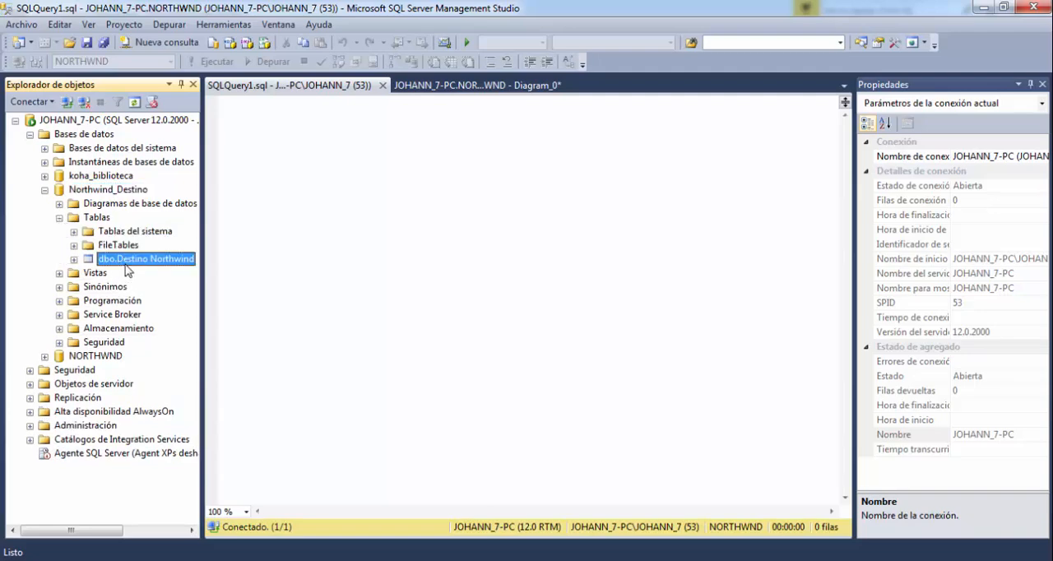
pyautogui.rightClick(127, 269)
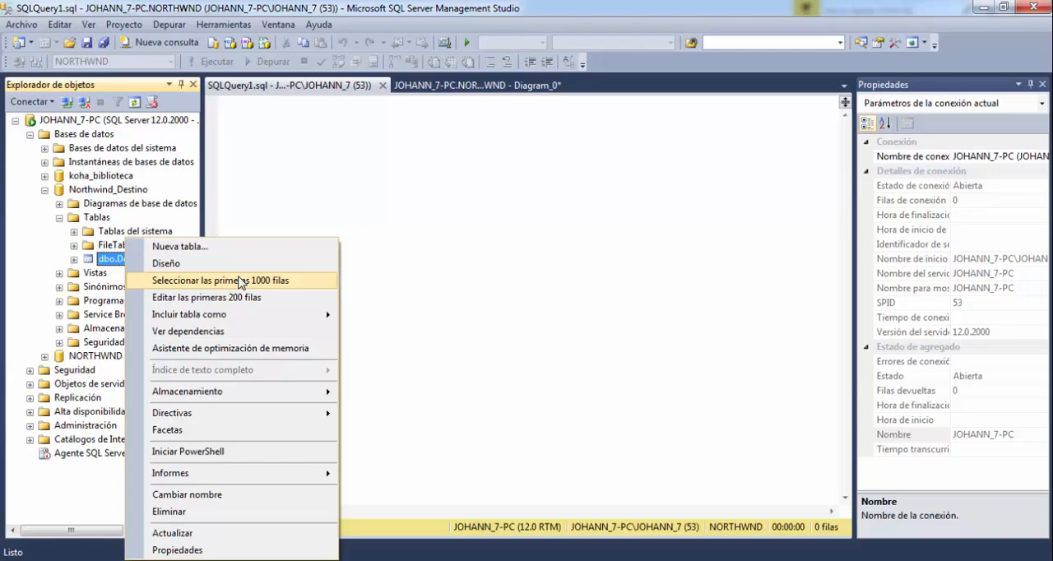
pyautogui.click(241, 281)
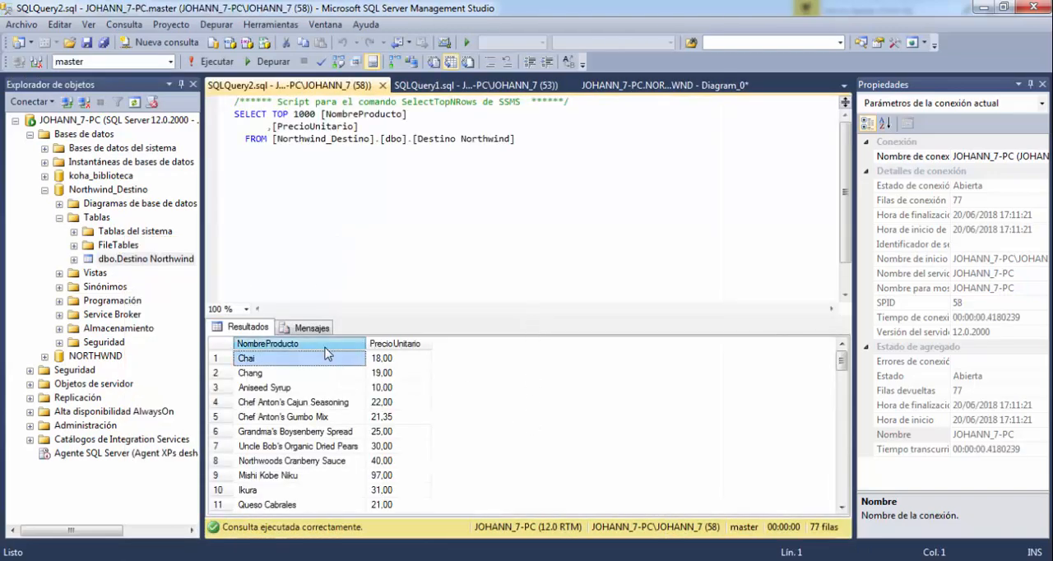
pyautogui.click(398, 343)
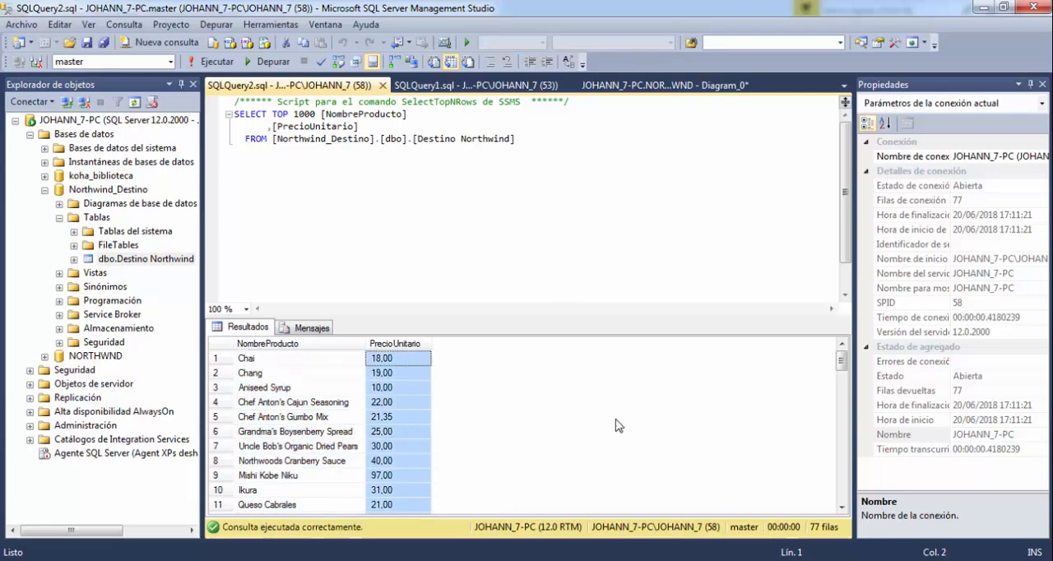
pyautogui.scroll(-20, 618, 425)
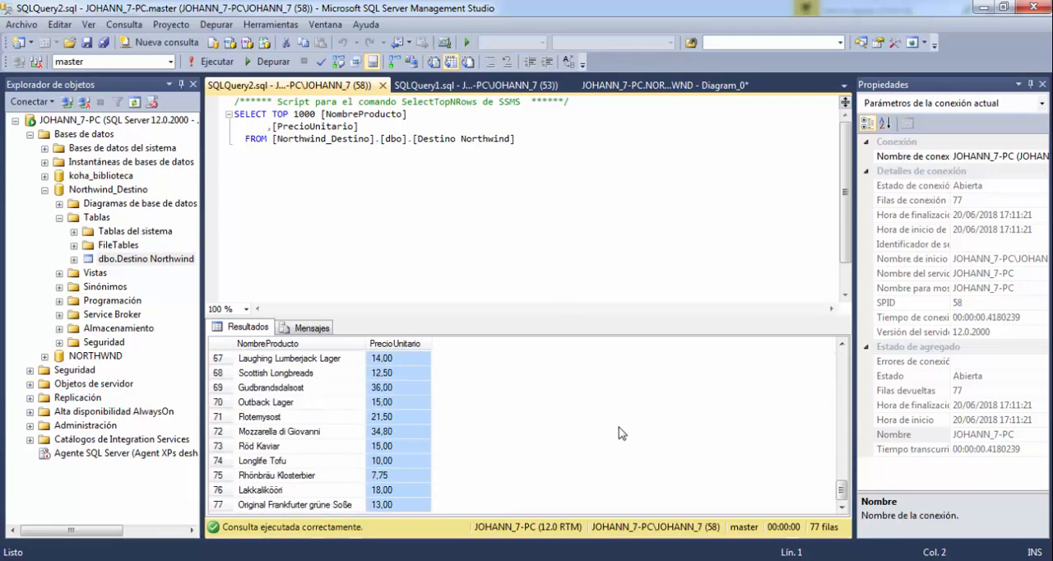
pyautogui.click(45, 189)
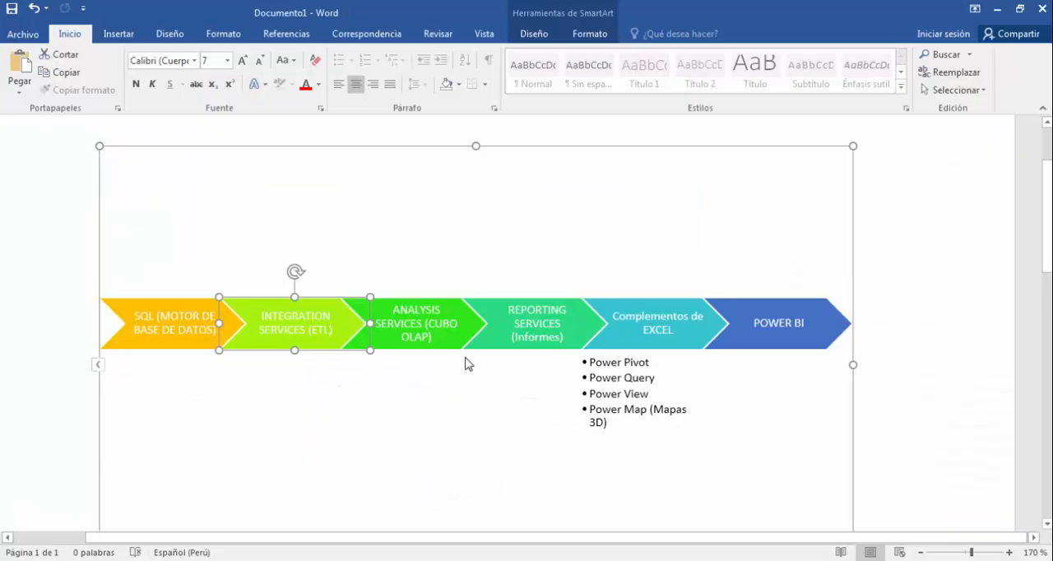
# Switch to Word and open the SmartArt diagram's text pane at the INTEGRATION SERVICES (ETL) entry.
pyautogui.scroll(12, 300, 348)
pyautogui.click(306, 348)
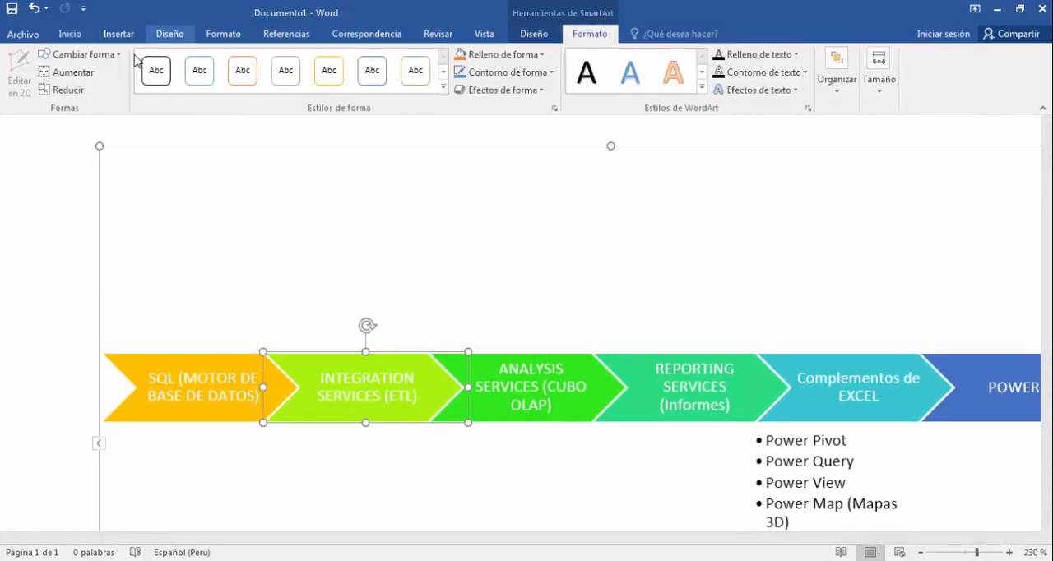
pyautogui.click(533, 34)
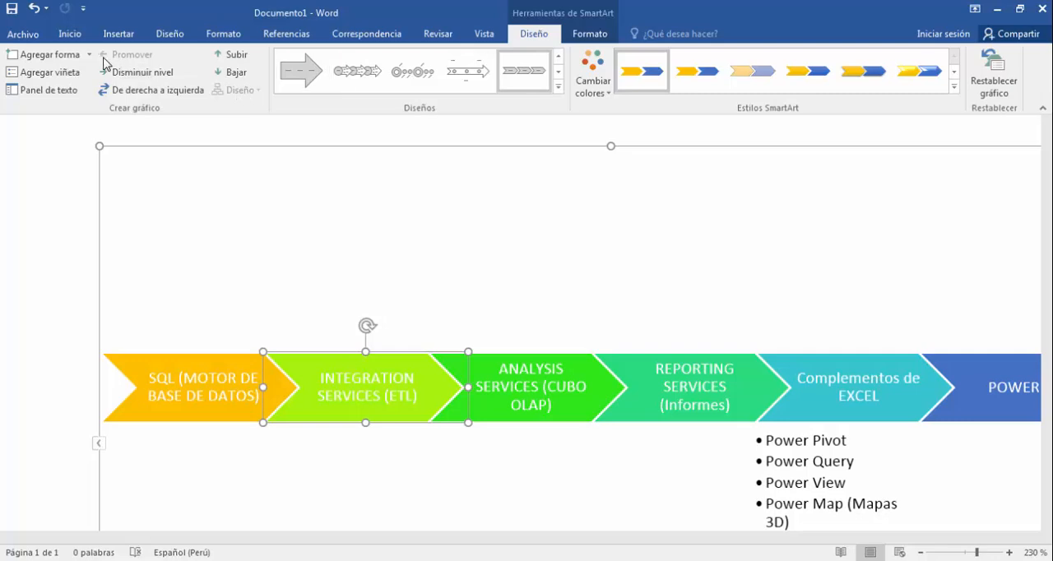
pyautogui.click(72, 90)
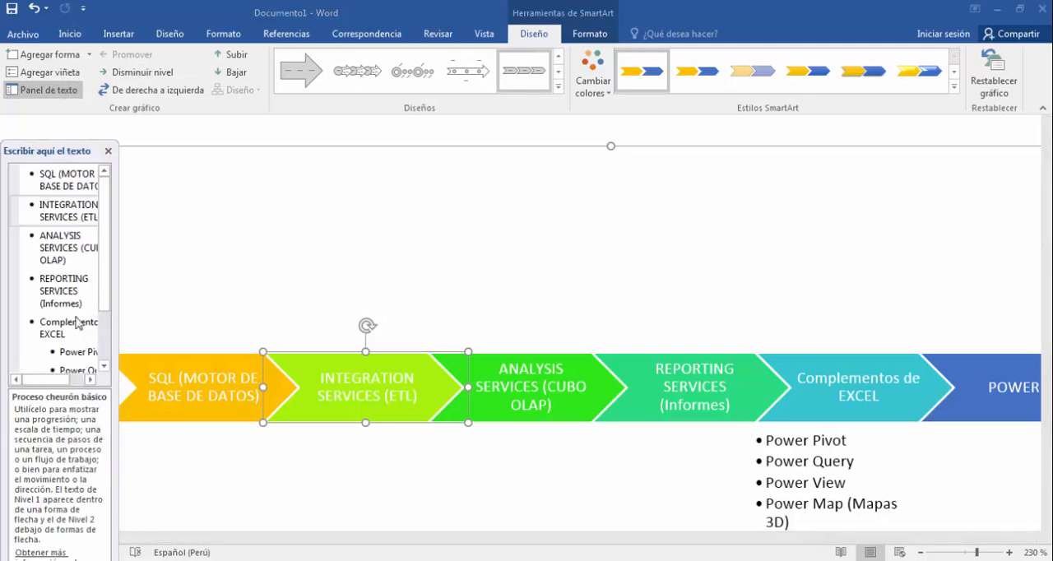
pyautogui.click(76, 217)
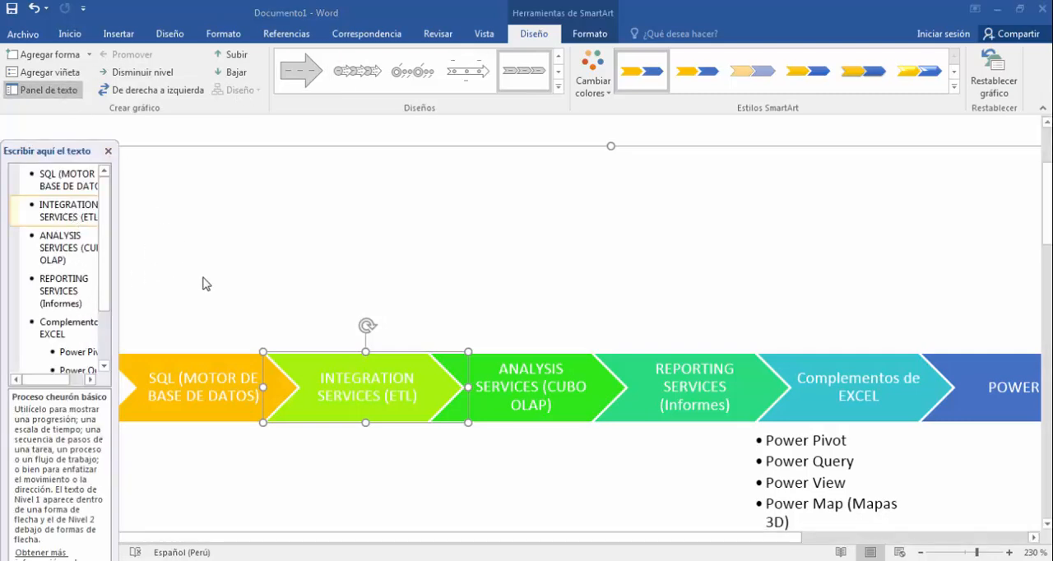
# Add the sub-bullets Extraction, Transform and Load beneath INTEGRATION SERVICES (ETL) in the SmartArt diagram.
pyautogui.press('End')
pyautogui.press('Return')
pyautogui.press('Tab')
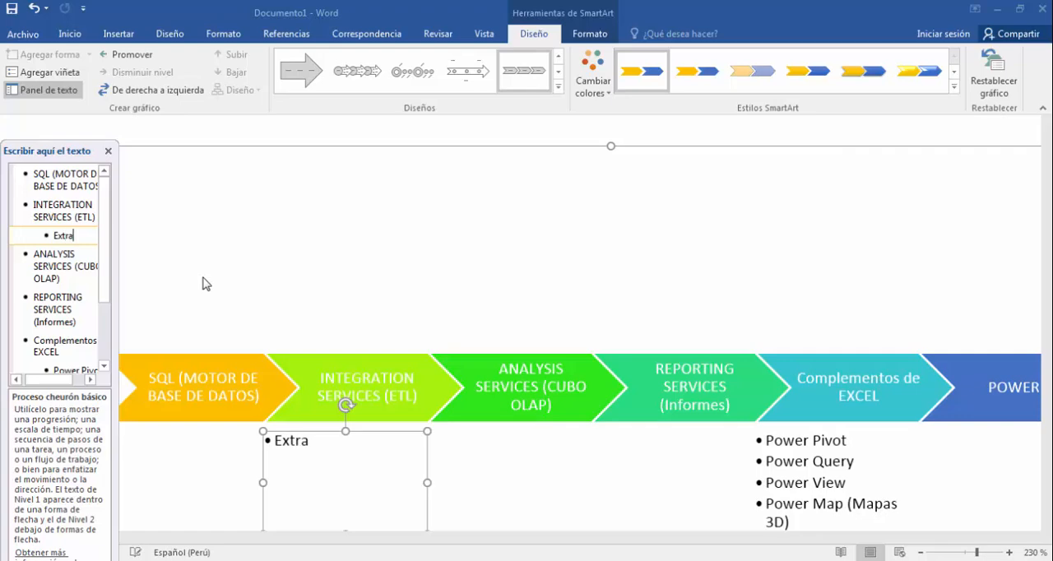
pyautogui.write('Extraction')
pyautogui.press('Return')
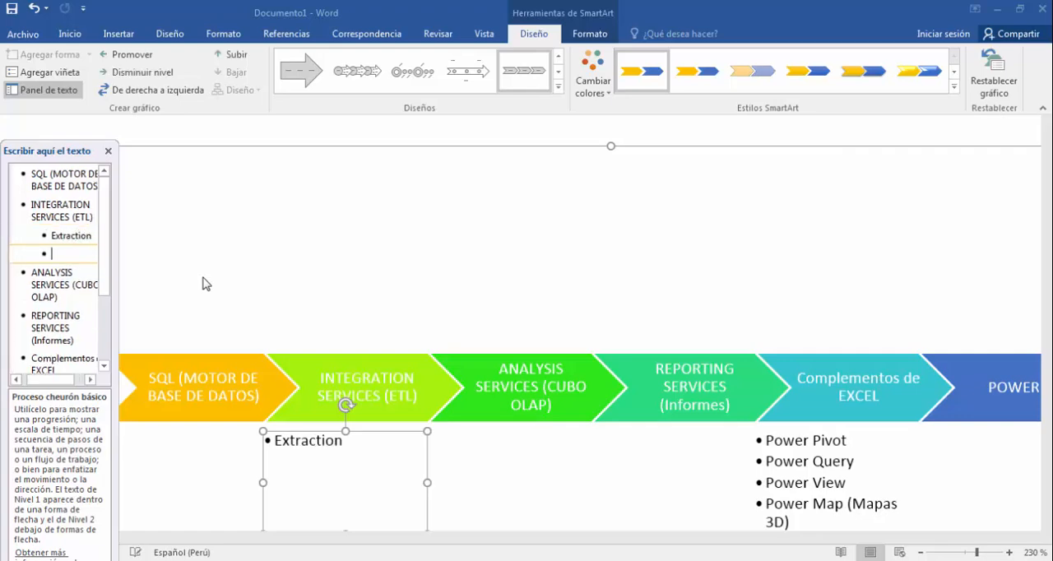
pyautogui.write('Transform')
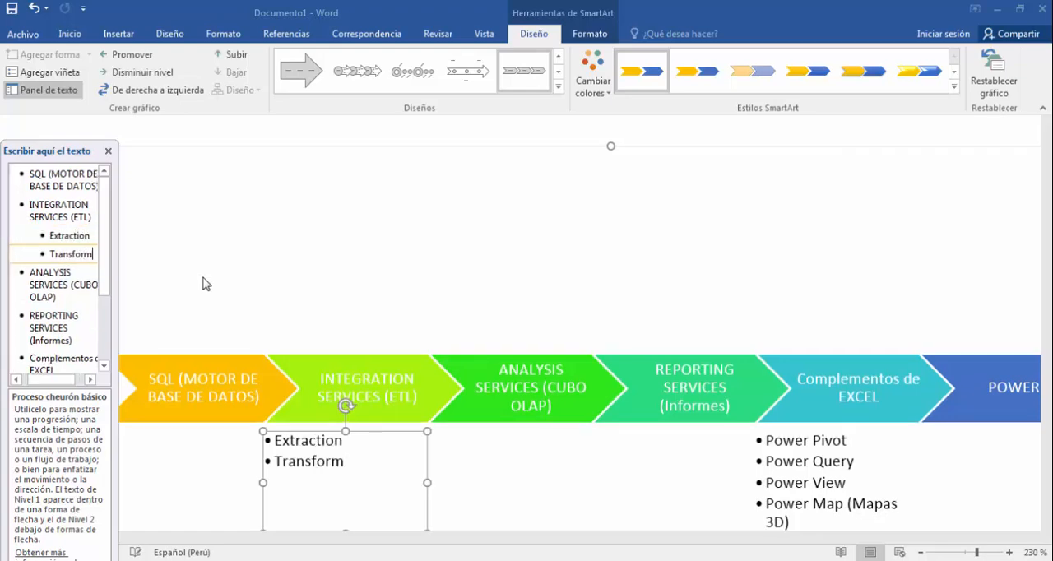
pyautogui.press('Return')
pyautogui.write('L')
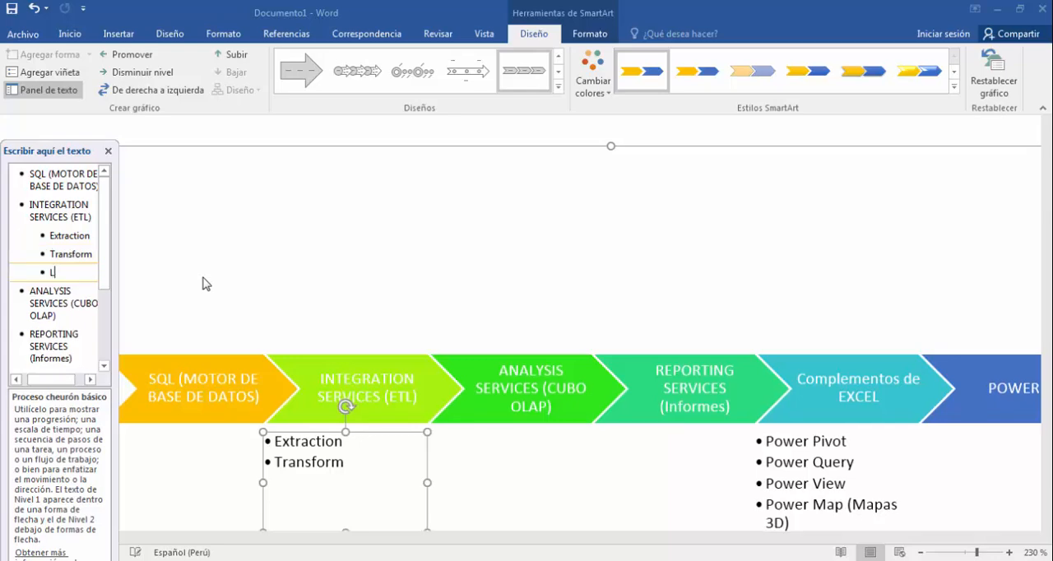
pyautogui.write('oad')
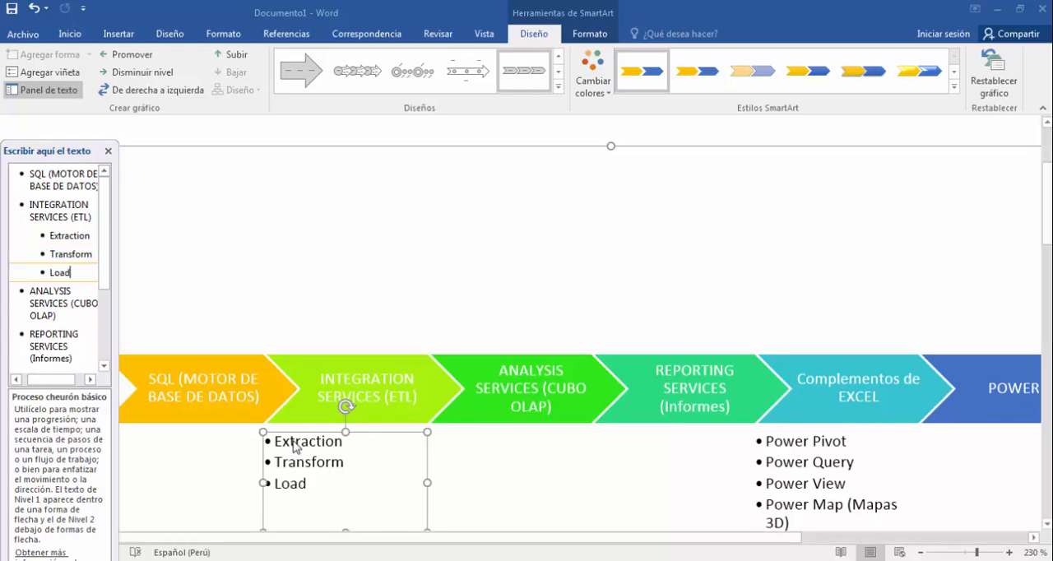